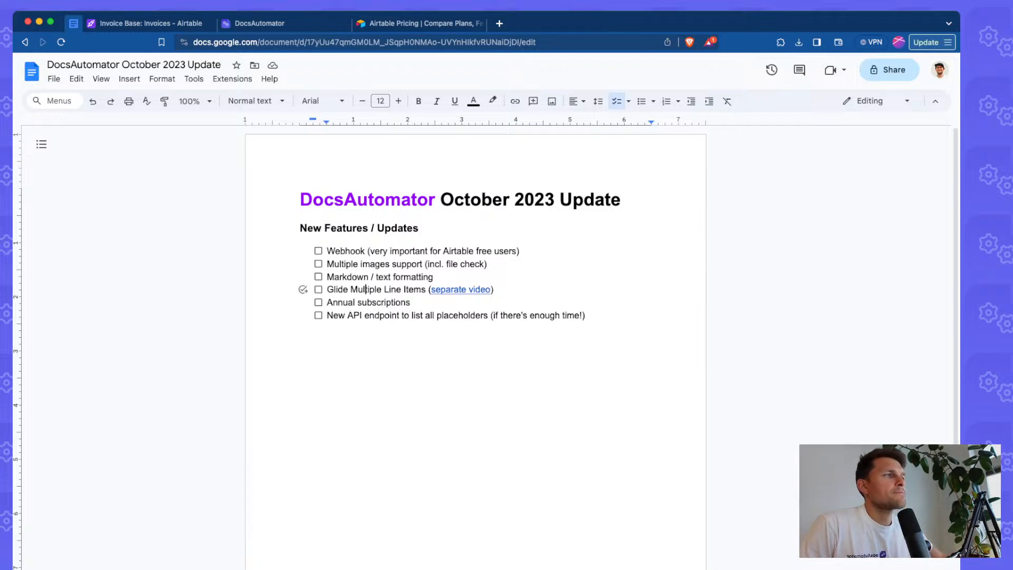
- Highlight the Webhook item in the New Features / Updates checklist
{"action": "double_click", "coordinate": [364, 251]}
{"action": "triple_click", "coordinate": [365, 251]}
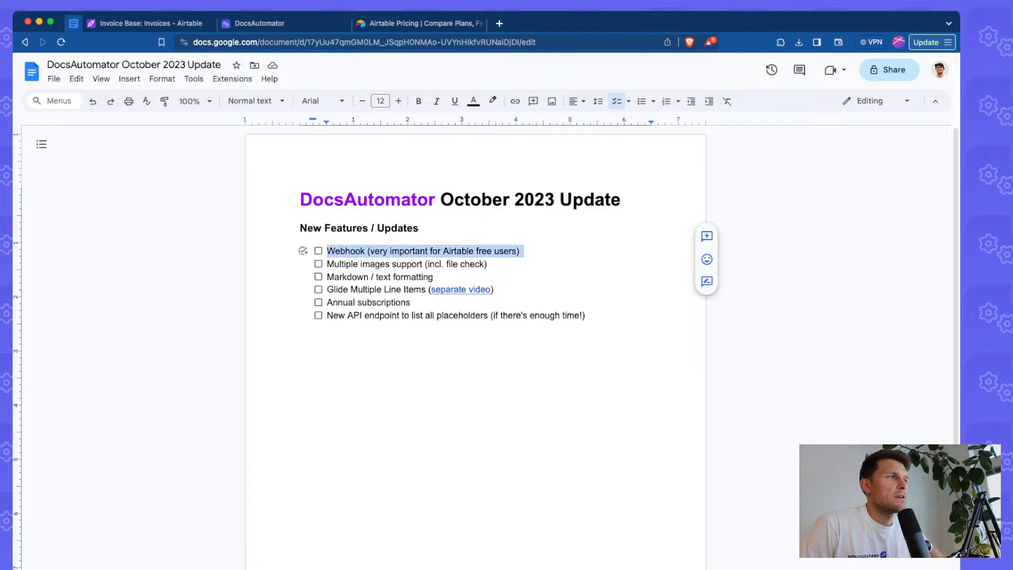
{"action": "left_click", "coordinate": [379, 251]}
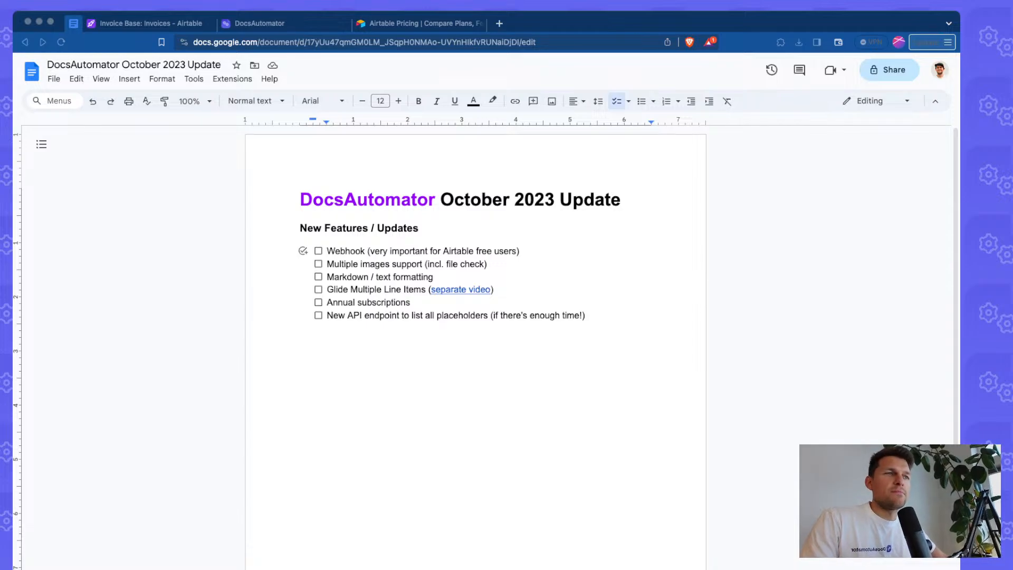
{"action": "left_click", "coordinate": [380, 251]}
{"action": "triple_click", "coordinate": [345, 251]}
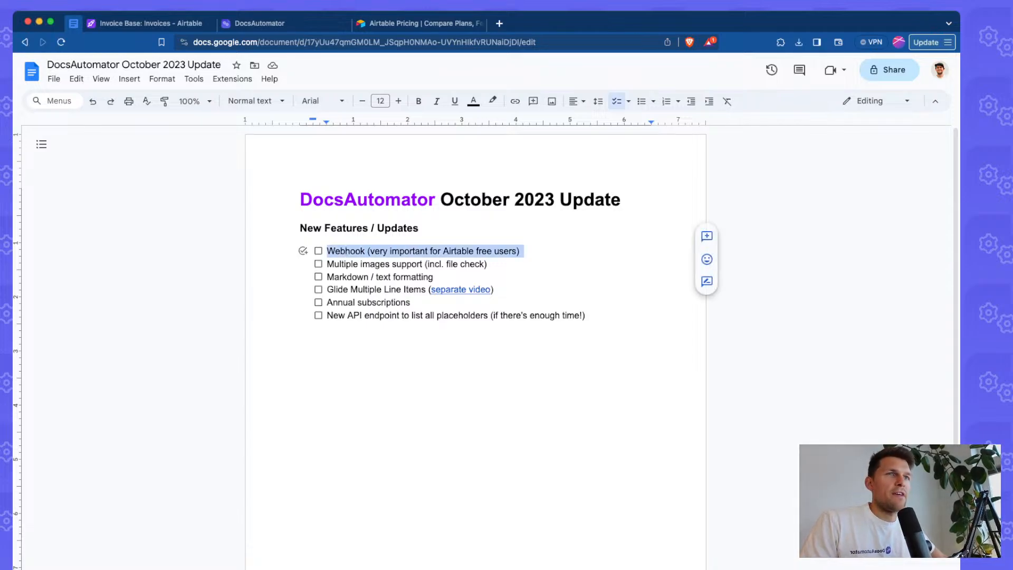
{"action": "left_click", "coordinate": [379, 252]}
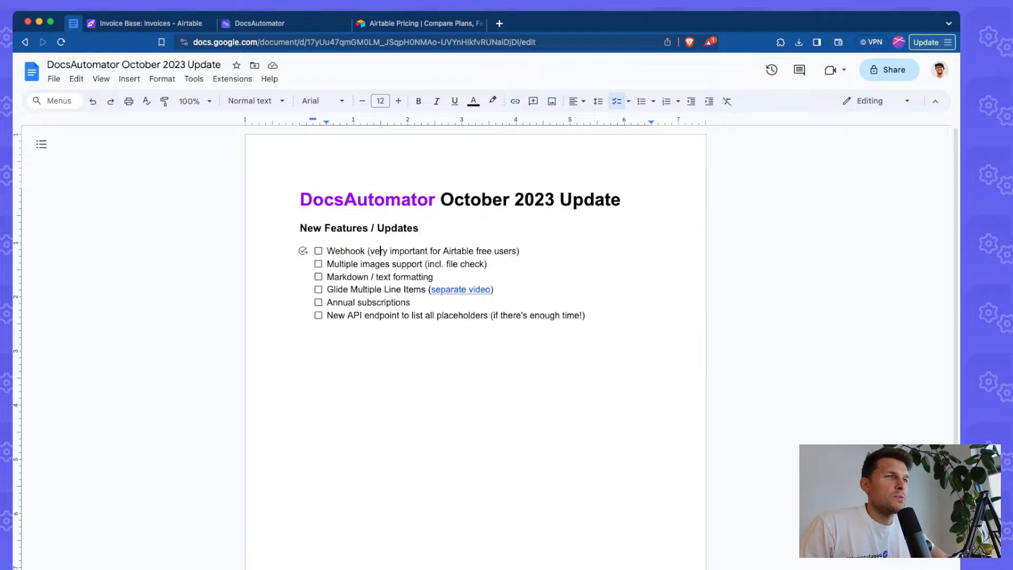
- Check on the Airtable pricing page which plans include pre-built extensions and scripting and custom extensions
{"action": "left_click", "coordinate": [416, 23]}
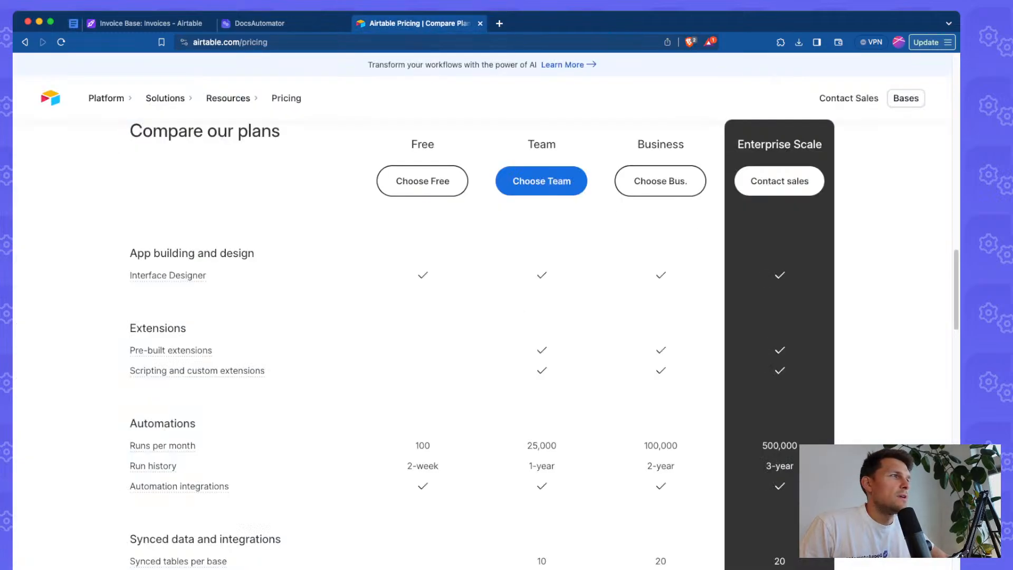
{"action": "left_click_drag", "start_coordinate": [130, 328], "coordinate": [270, 371]}
{"action": "left_click", "coordinate": [285, 371]}
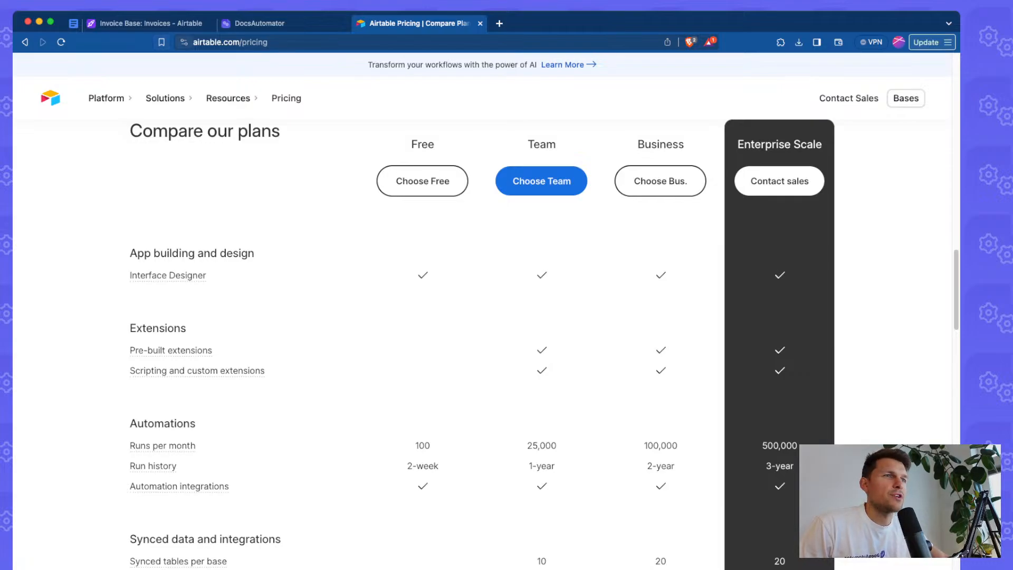
- Switch to the INVOICE DEMO template in DocsAutomator and compare the Automation Script and Scripting Extension options for document creation in Airtable
{"action": "left_click", "coordinate": [158, 23]}
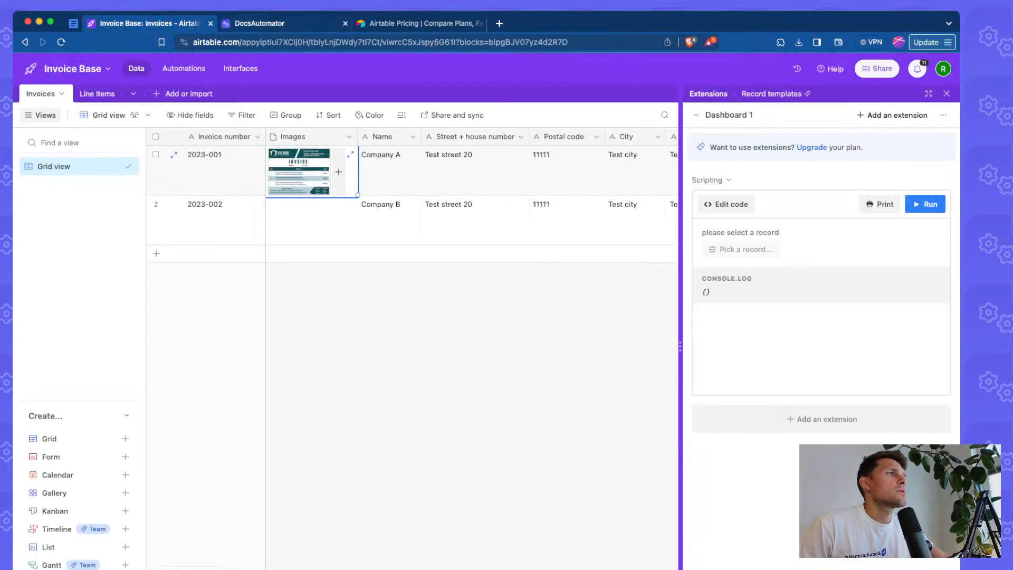
{"action": "left_click", "coordinate": [264, 23]}
{"action": "left_click", "coordinate": [486, 322]}
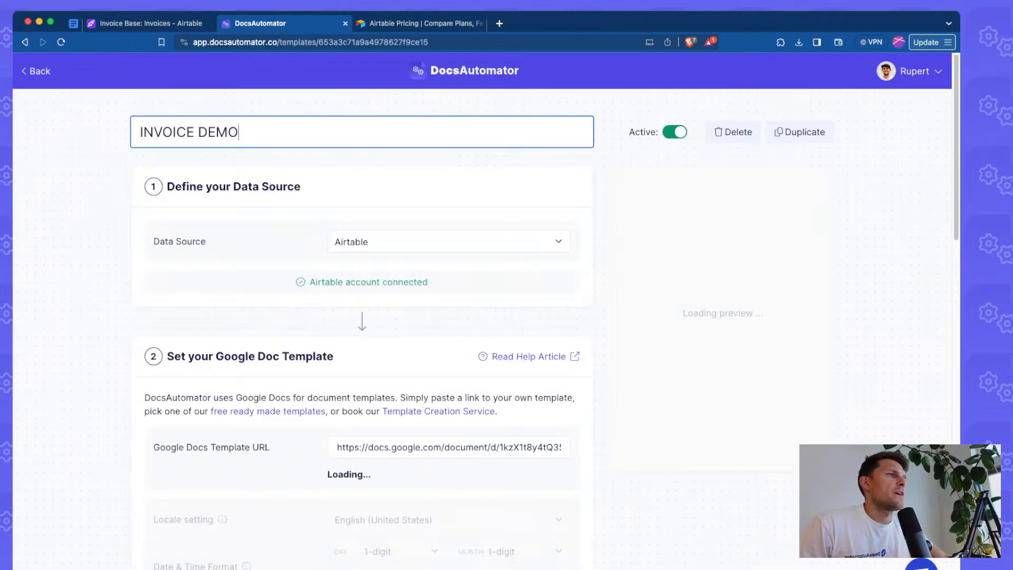
{"action": "scroll", "coordinate": [486, 322], "scroll_direction": "down", "scroll_amount": 9}
{"action": "scroll", "coordinate": [486, 321], "scroll_direction": "down", "scroll_amount": 15}
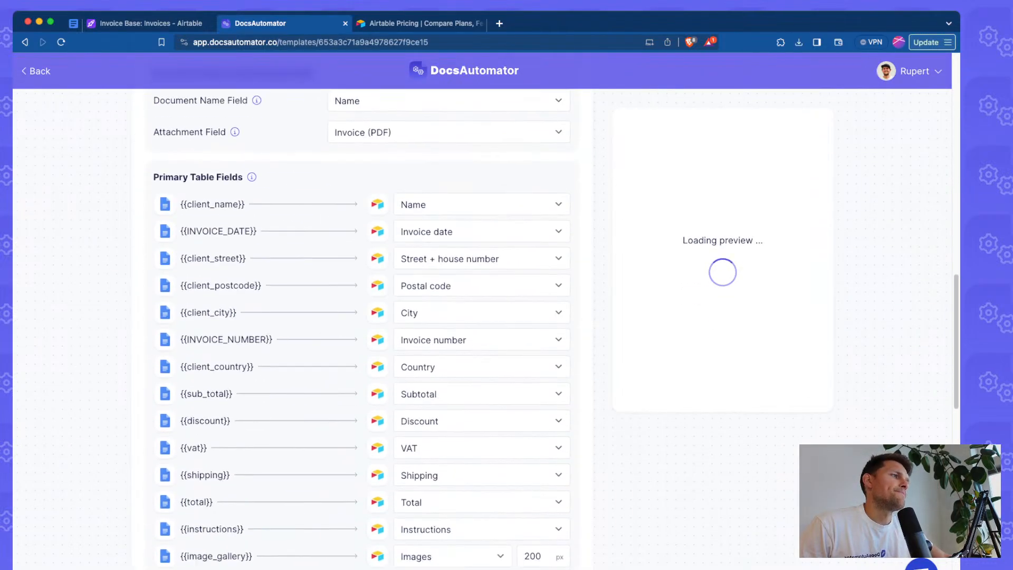
{"action": "scroll", "coordinate": [486, 321], "scroll_direction": "up", "scroll_amount": 2}
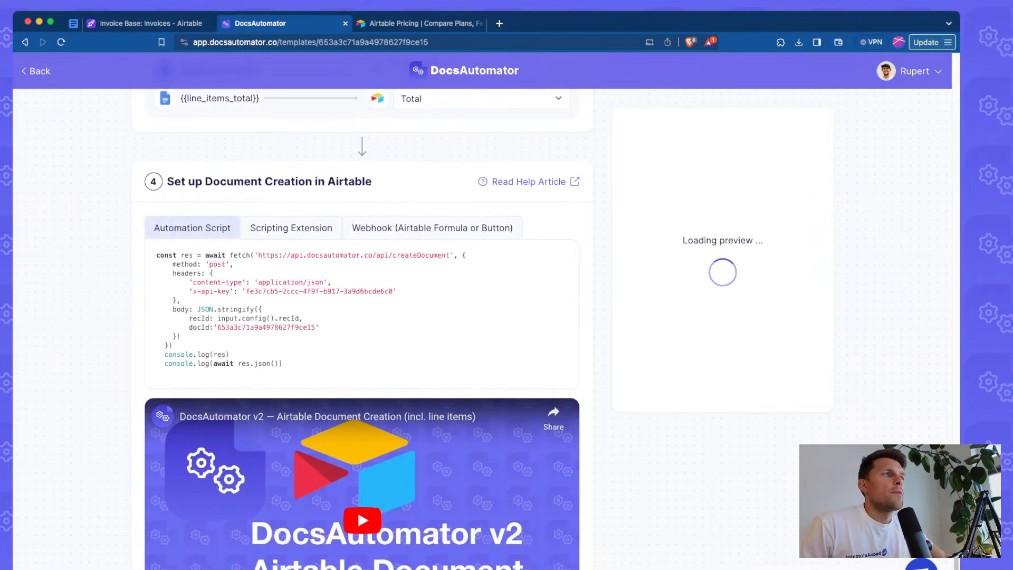
{"action": "left_click", "coordinate": [288, 228]}
{"action": "left_click", "coordinate": [201, 229]}
{"action": "left_click", "coordinate": [291, 227]}
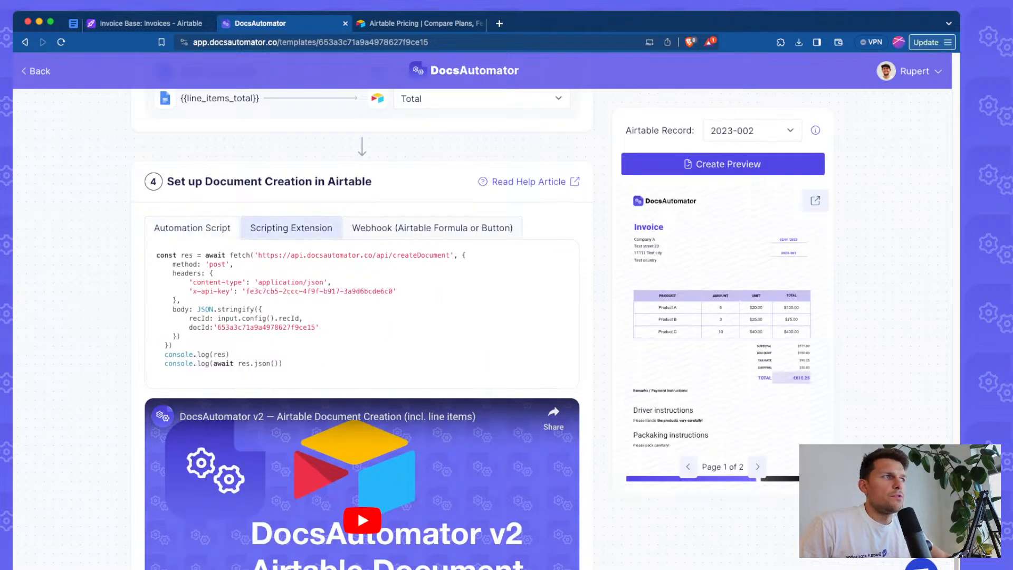
{"action": "left_click", "coordinate": [192, 227]}
- Choose the Webhook (Airtable Formula or Button) option for document creation and copy its webhook URL
{"action": "left_click", "coordinate": [431, 227]}
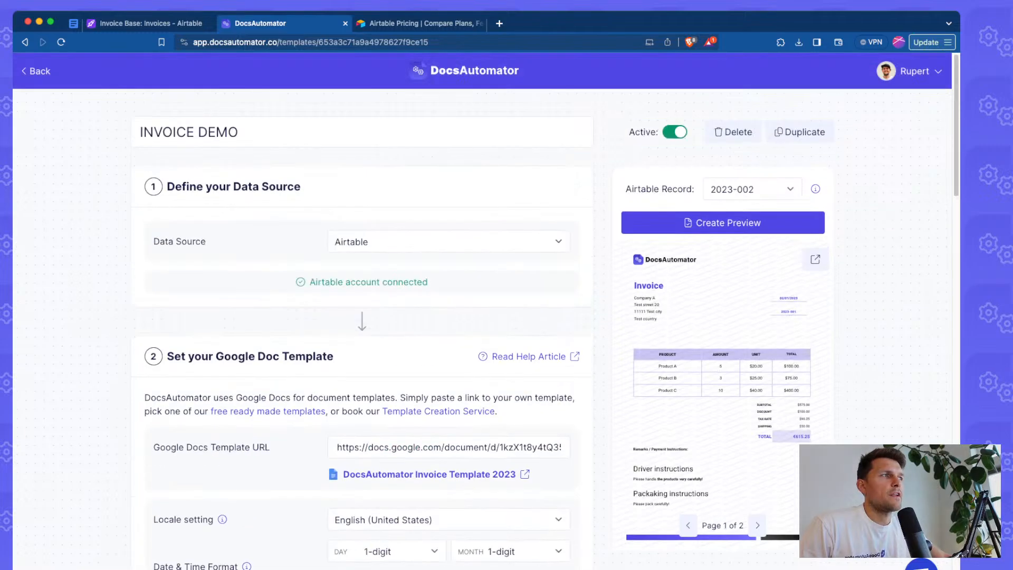
{"action": "scroll", "coordinate": [317, 274], "scroll_direction": "down", "scroll_amount": 20}
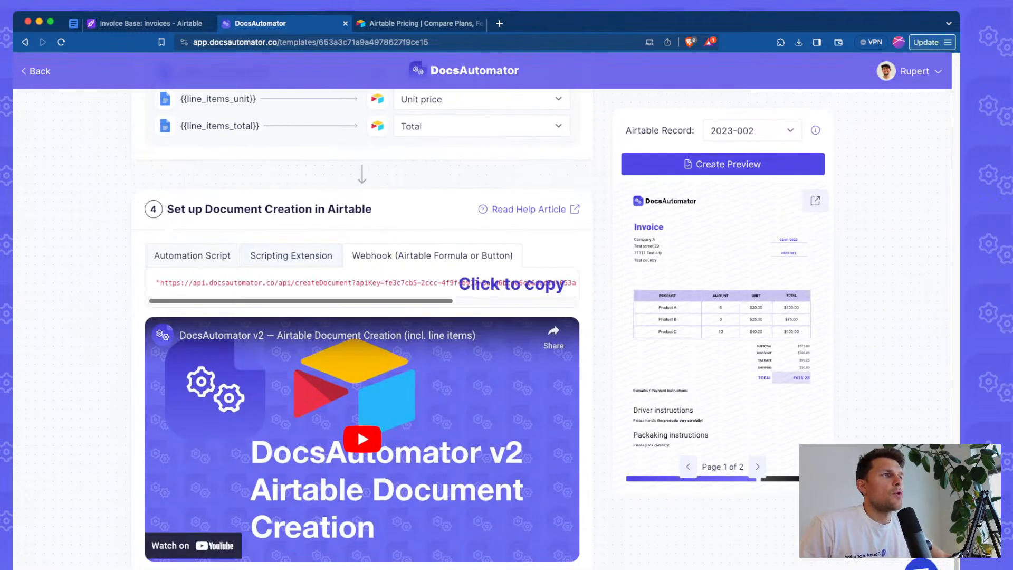
{"action": "mouse_move", "coordinate": [298, 301]}
{"action": "left_mouse_down"}
{"action": "mouse_move", "coordinate": [378, 300]}
{"action": "mouse_move", "coordinate": [298, 301]}
{"action": "left_mouse_up"}
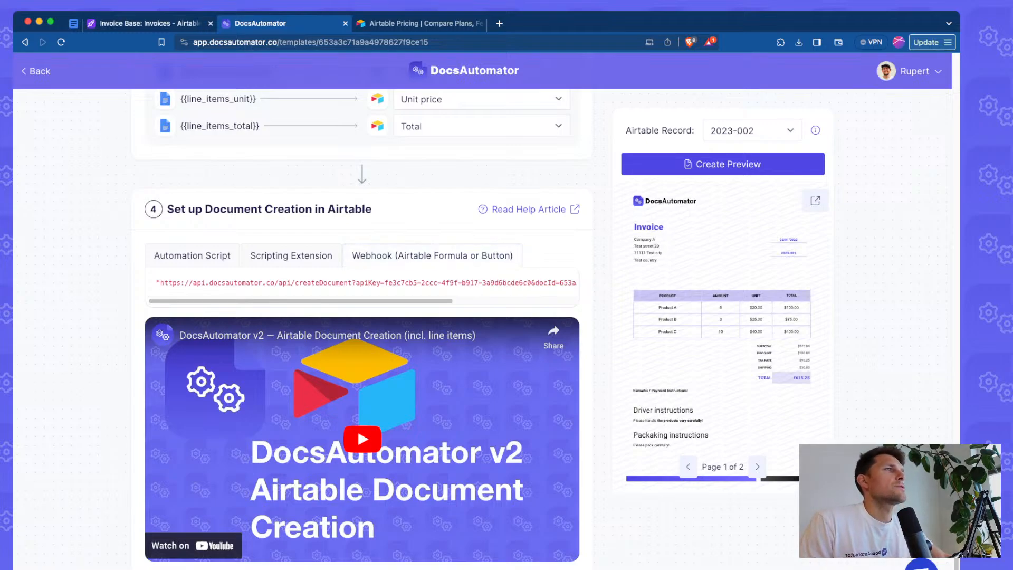
- Switch to Airtable and add a formula-type field named "Formula" directly after Line items in the Invoices table
{"action": "left_click", "coordinate": [138, 23]}
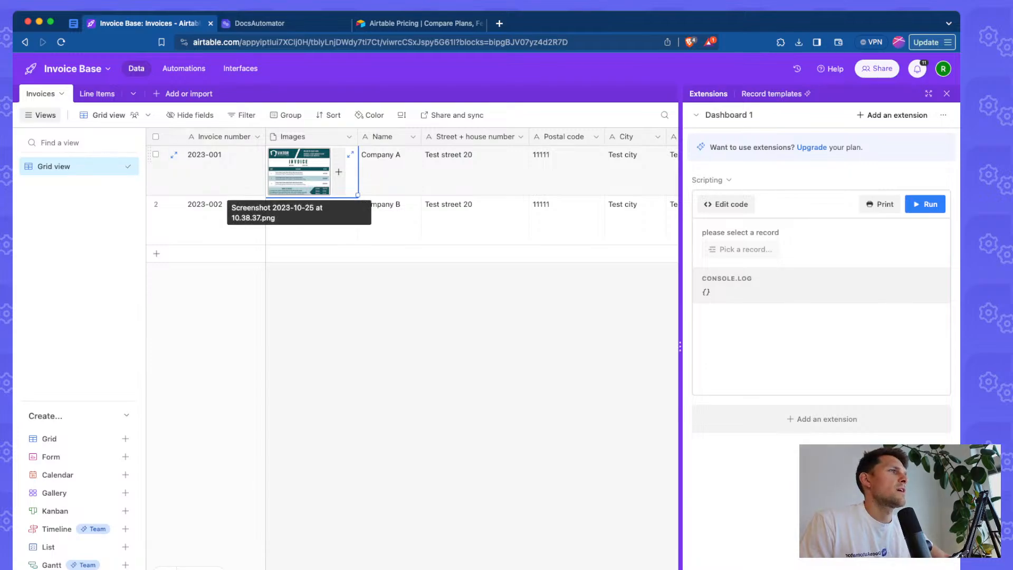
{"action": "scroll", "coordinate": [298, 179], "scroll_direction": "right", "scroll_amount": 10}
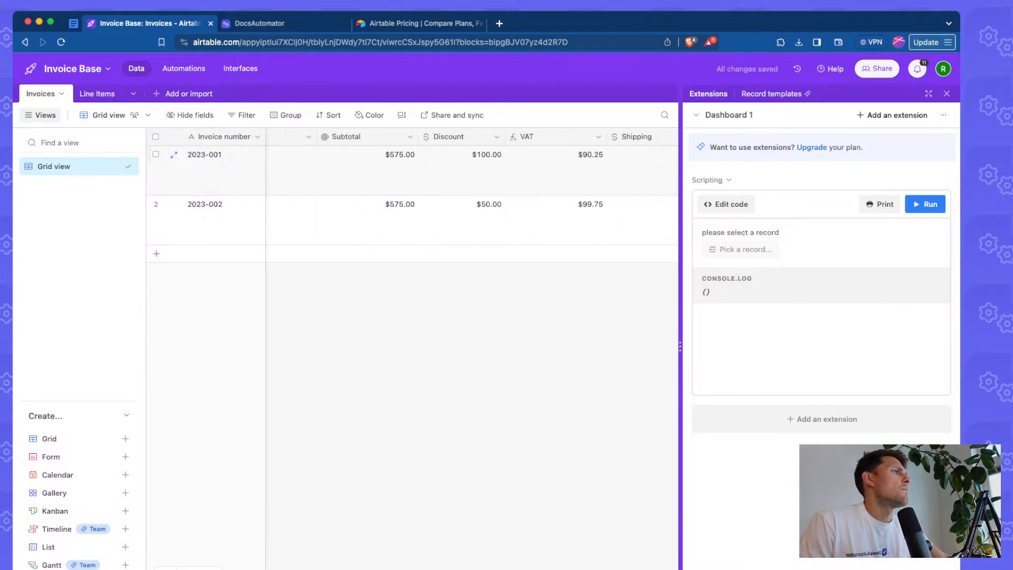
{"action": "scroll", "coordinate": [369, 200], "scroll_direction": "right", "scroll_amount": 8}
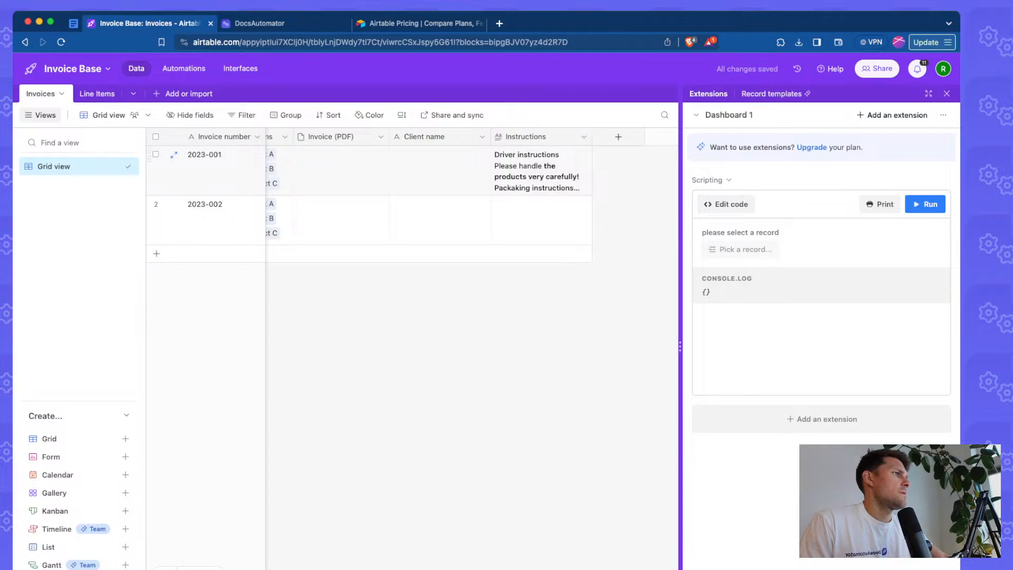
{"action": "scroll", "coordinate": [438, 171], "scroll_direction": "left", "scroll_amount": 3}
{"action": "left_click", "coordinate": [443, 137]}
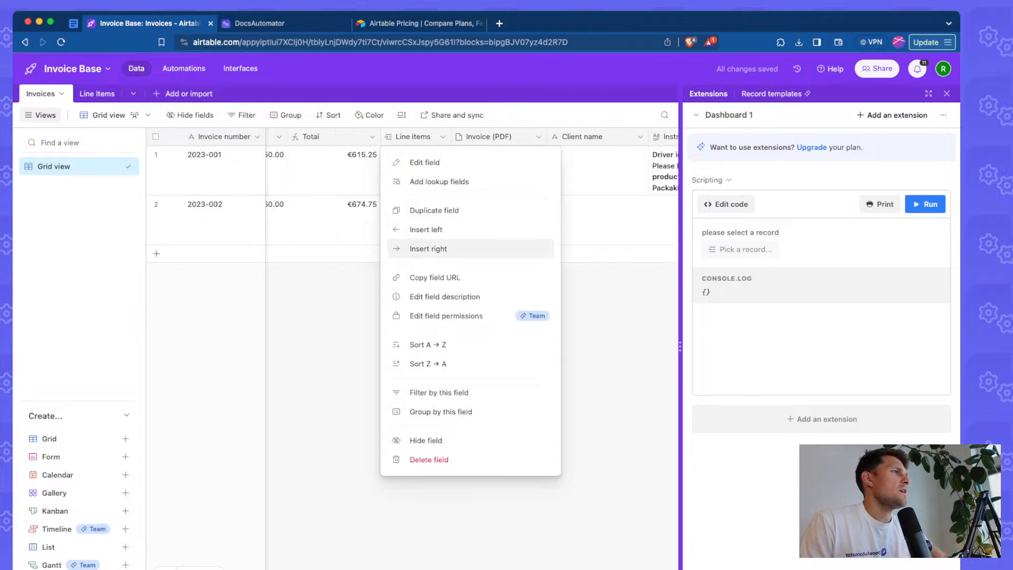
{"action": "left_click", "coordinate": [428, 248]}
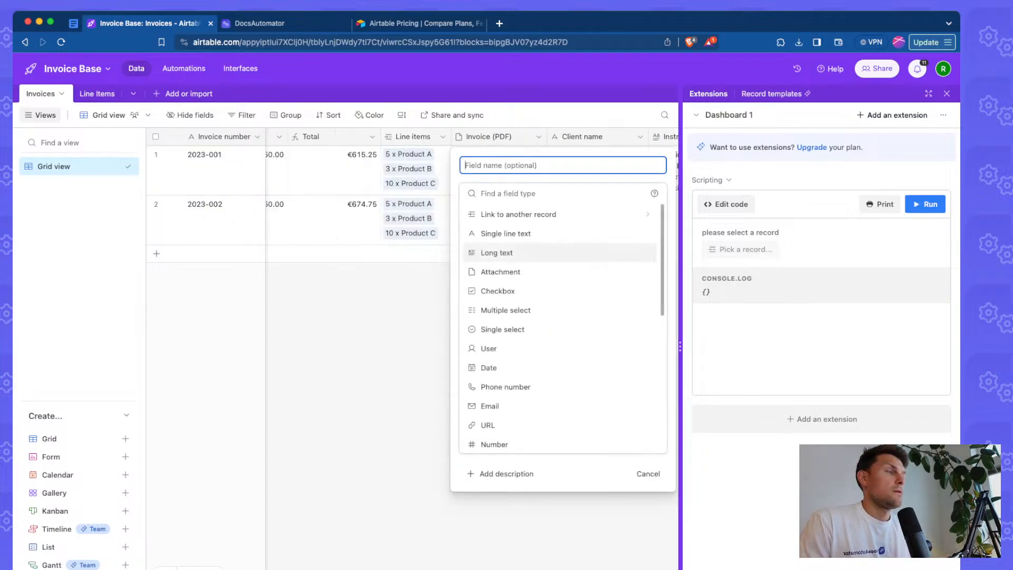
{"action": "type", "text": "Formula"}
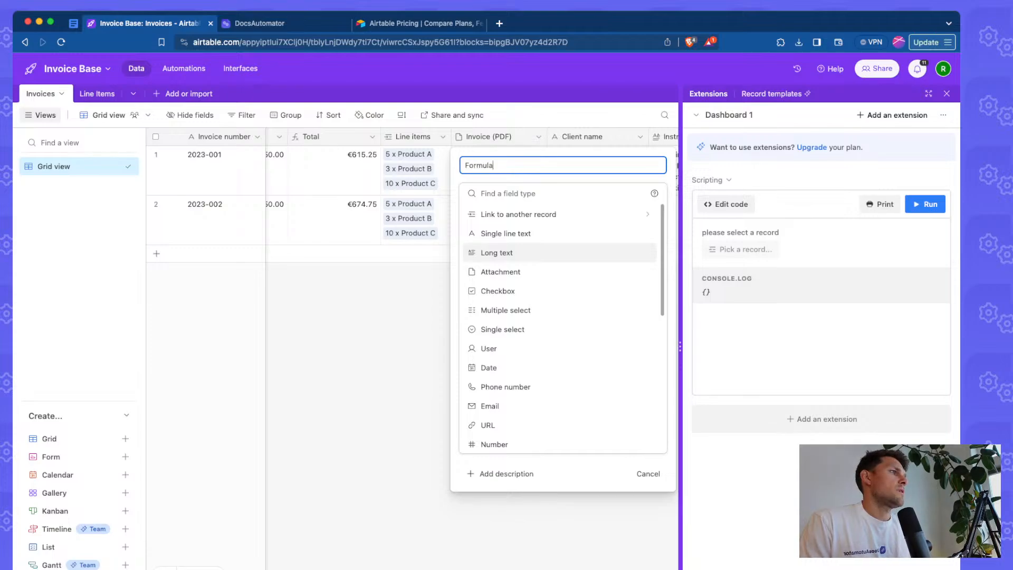
{"action": "key", "text": "Tab"}
{"action": "type", "text": "fo"}
{"action": "key", "text": "Return"}
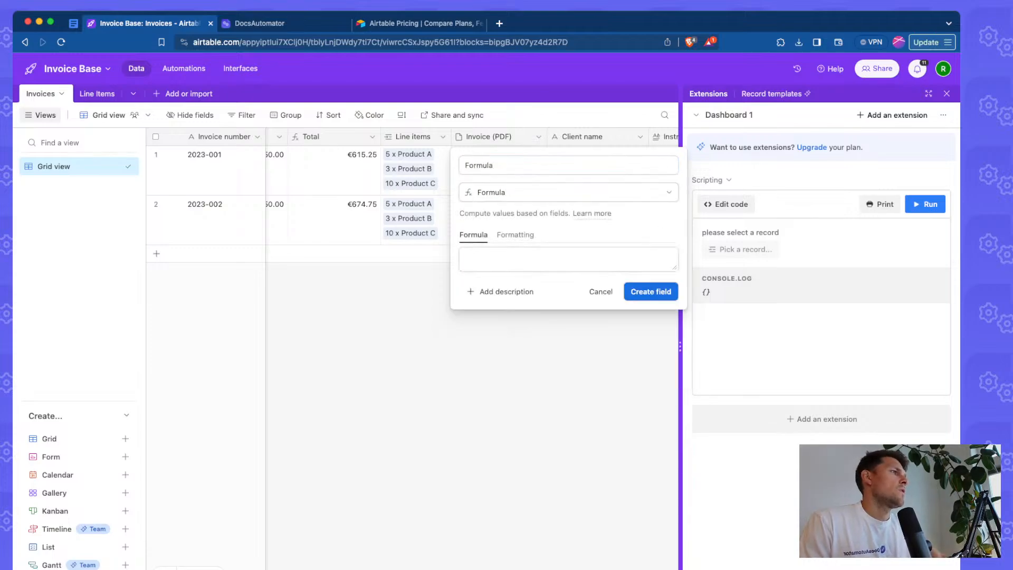
- Paste the copied webhook URL with its API key and RECORD_ID() as the field's formula and create the field
{"action": "left_click", "coordinate": [568, 259]}
{"action": "key", "text": "super+v"}
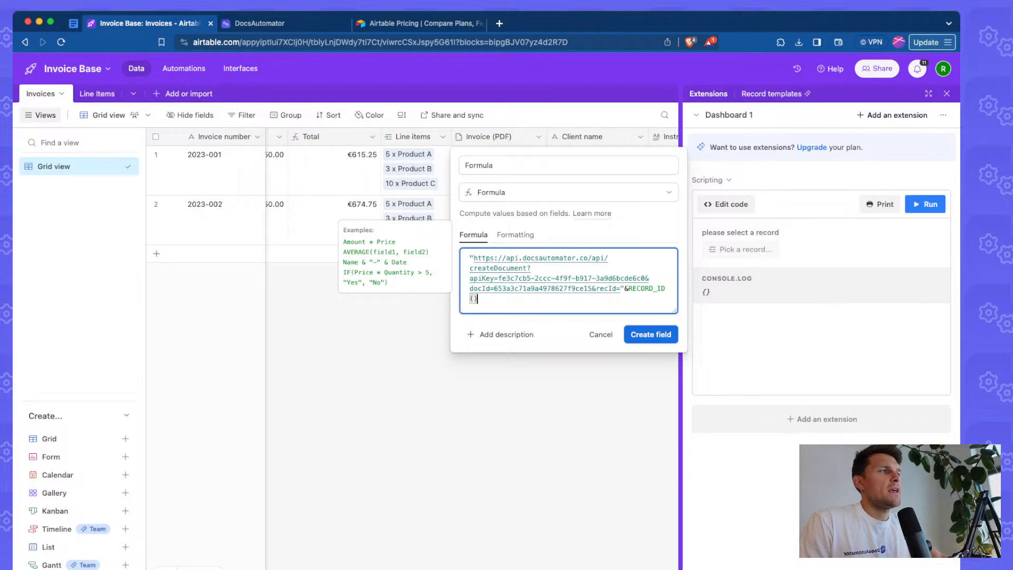
{"action": "left_click", "coordinate": [650, 335]}
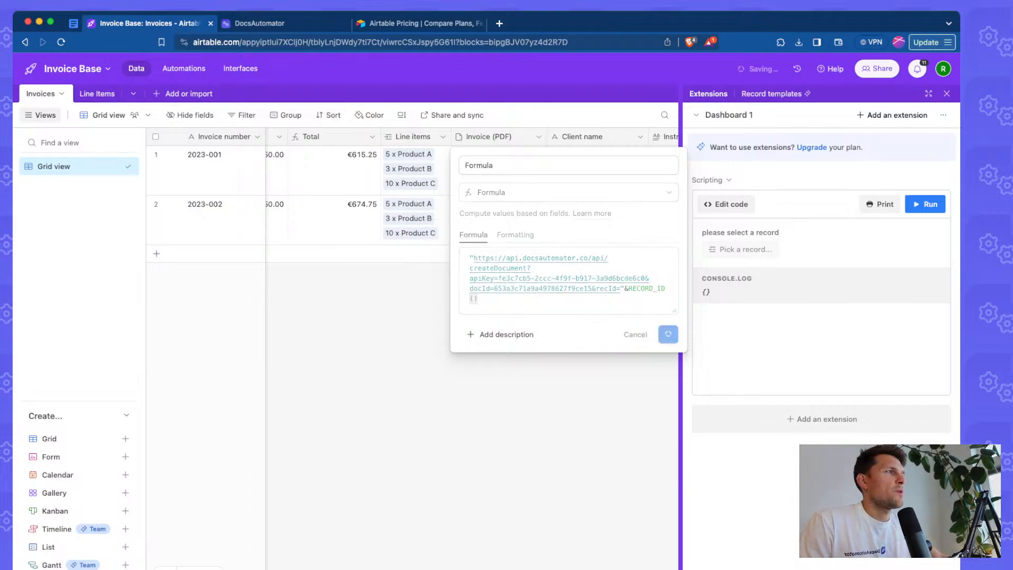
- Hide the extensions and open the webhook link in the Formula field of invoice 2023-001 to start its document creation
{"action": "left_click", "coordinate": [946, 93]}
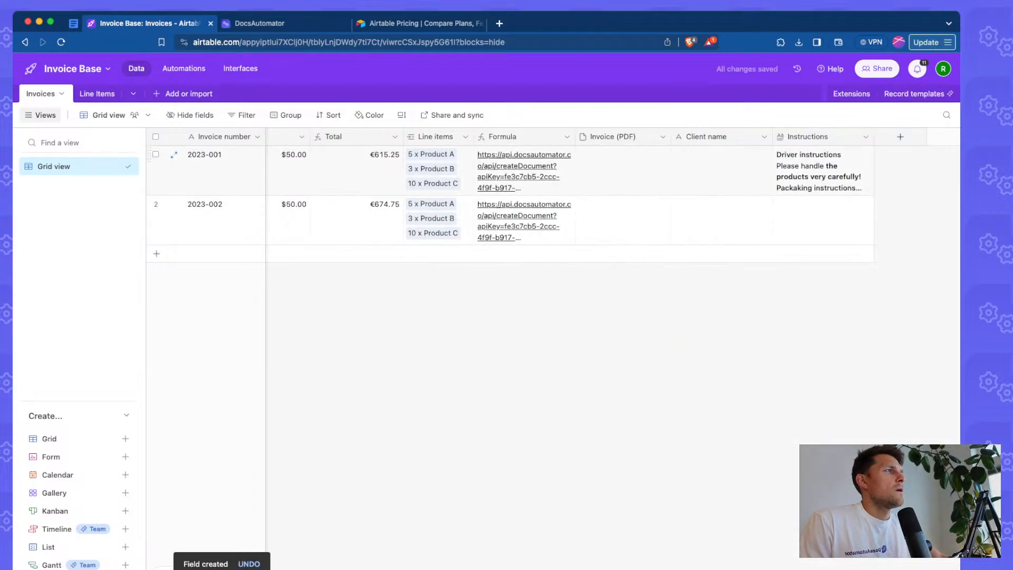
{"action": "left_click", "coordinate": [520, 171]}
{"action": "left_click", "coordinate": [517, 166]}
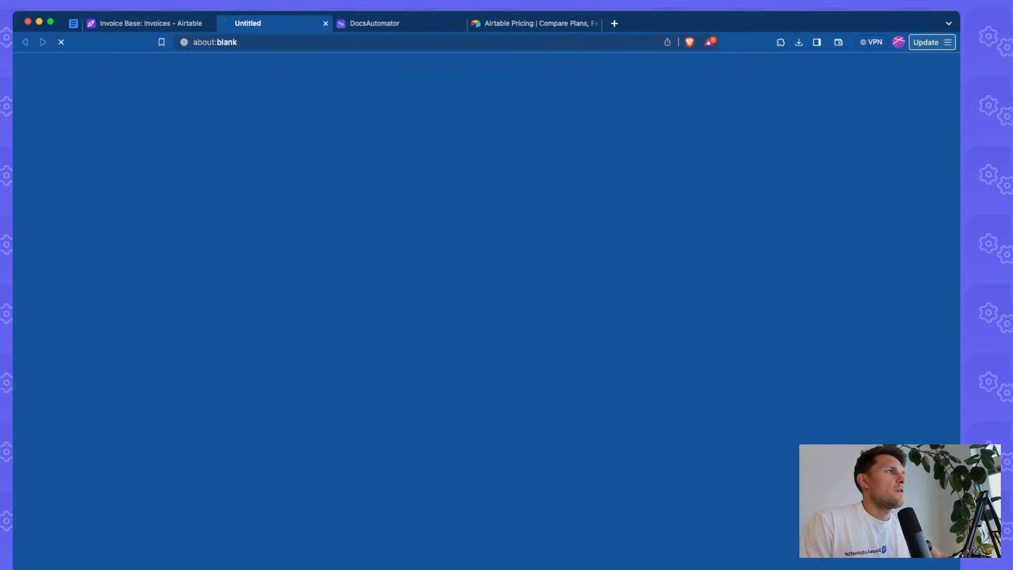
{"action": "key", "text": "super+a"}
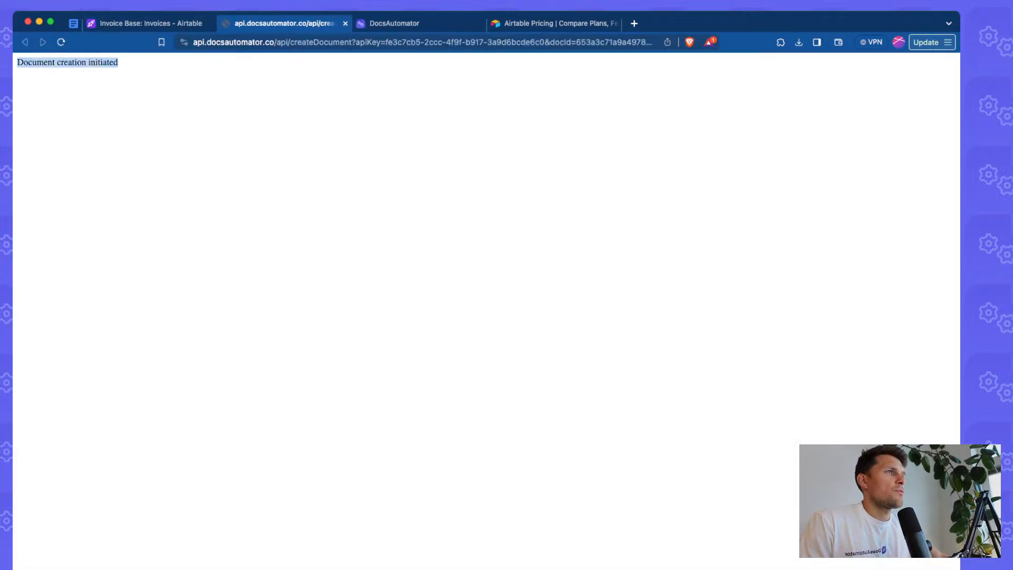
- Return to the Invoices table, preview the PDF in invoice 2023-001's Invoice (PDF) field, and close the preview
{"action": "left_click", "coordinate": [148, 24]}
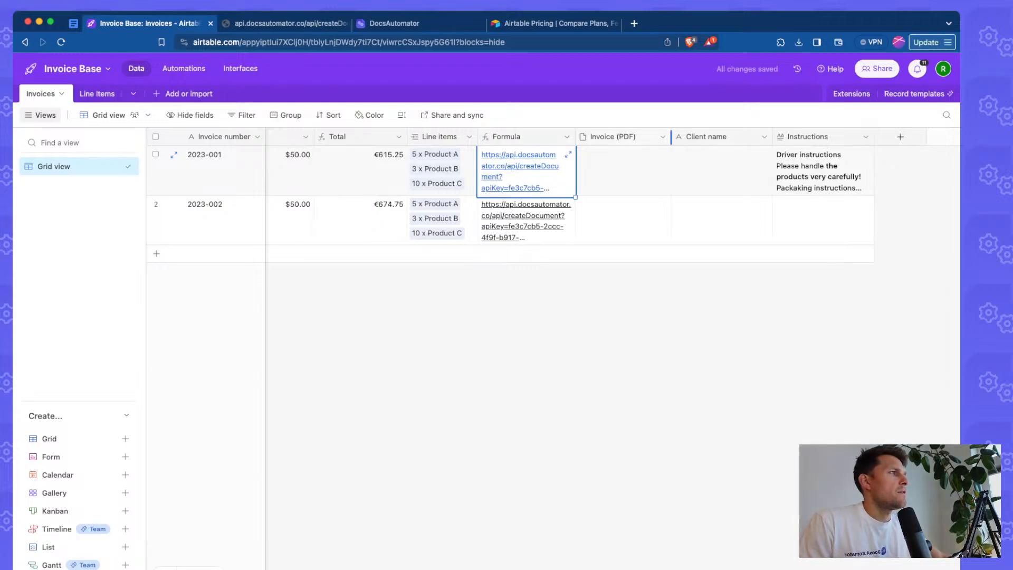
{"action": "left_click_drag", "start_coordinate": [671, 137], "coordinate": [672, 138]}
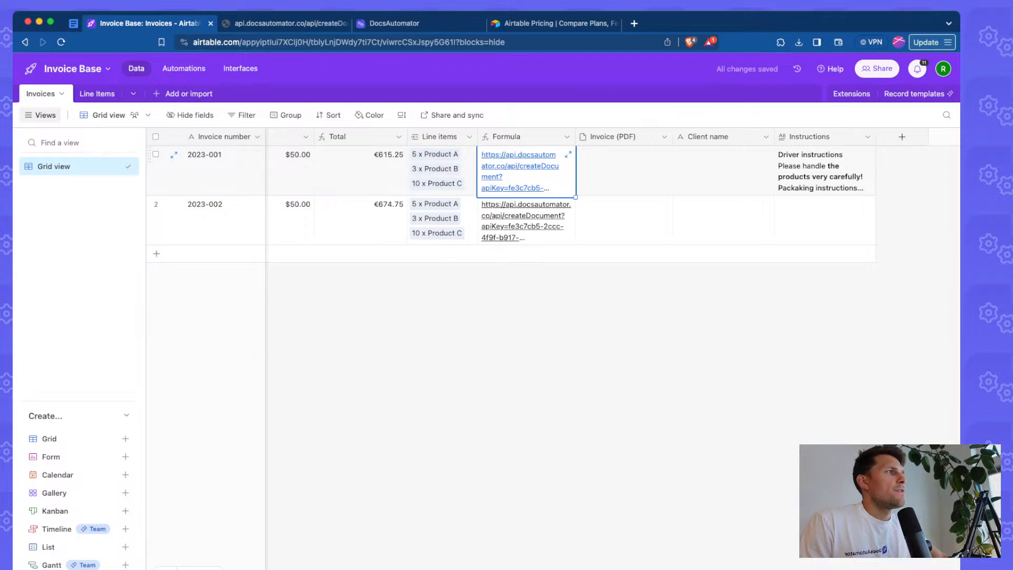
{"action": "left_click", "coordinate": [611, 173]}
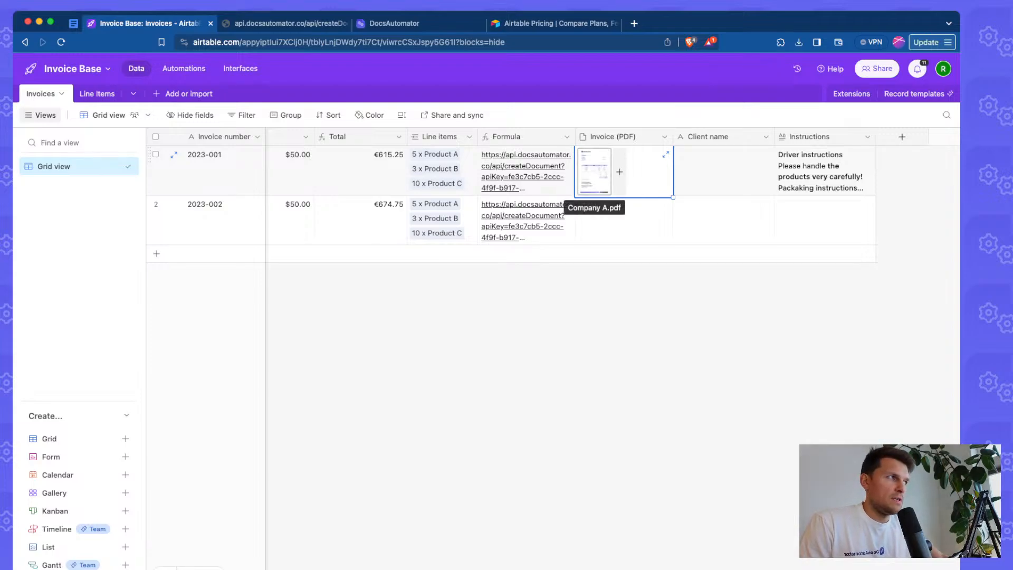
{"action": "left_click", "coordinate": [594, 172]}
{"action": "scroll", "coordinate": [480, 343], "scroll_direction": "down", "scroll_amount": 3}
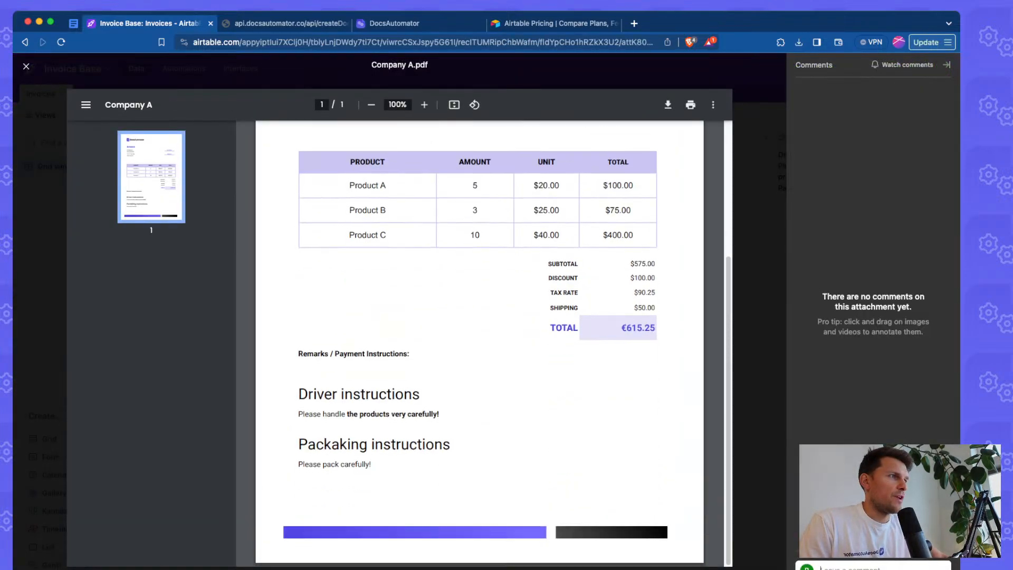
{"action": "scroll", "coordinate": [479, 342], "scroll_direction": "up", "scroll_amount": 3}
{"action": "scroll", "coordinate": [480, 342], "scroll_direction": "up", "scroll_amount": 2}
{"action": "key", "text": "Escape"}
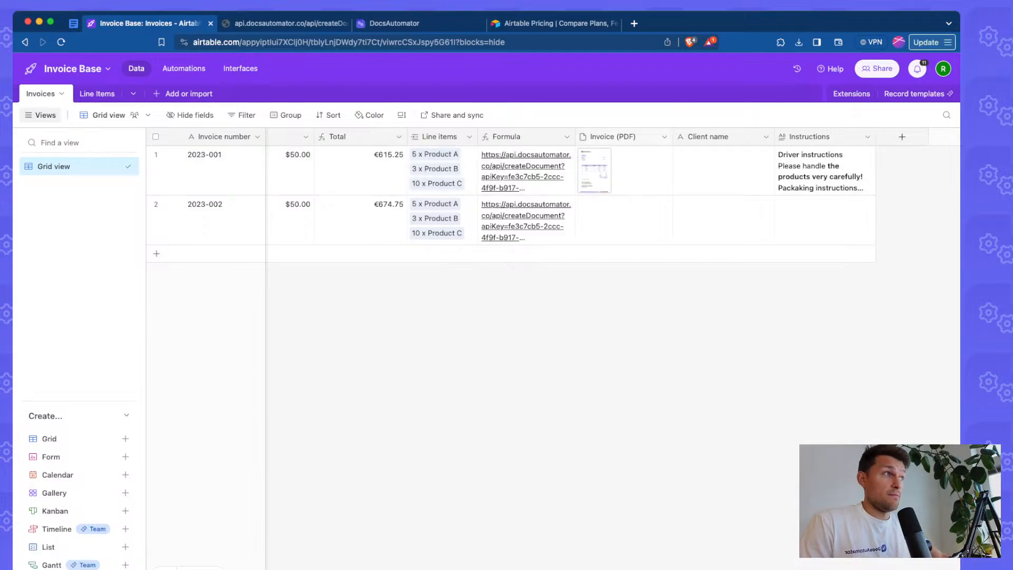
{"action": "left_click_drag", "start_coordinate": [574, 136], "coordinate": [577, 136]}
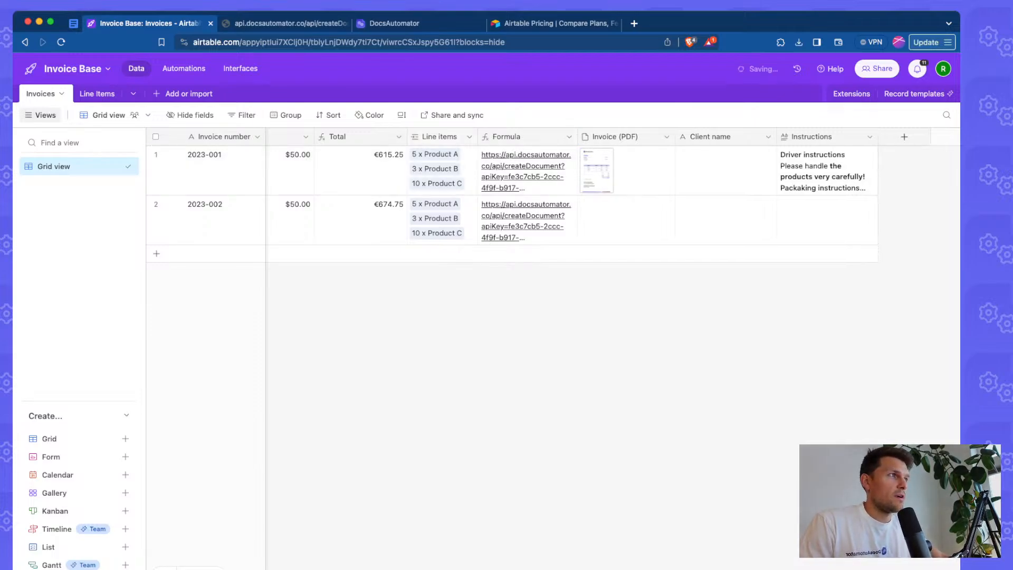
{"action": "left_click_drag", "start_coordinate": [477, 136], "coordinate": [482, 136]}
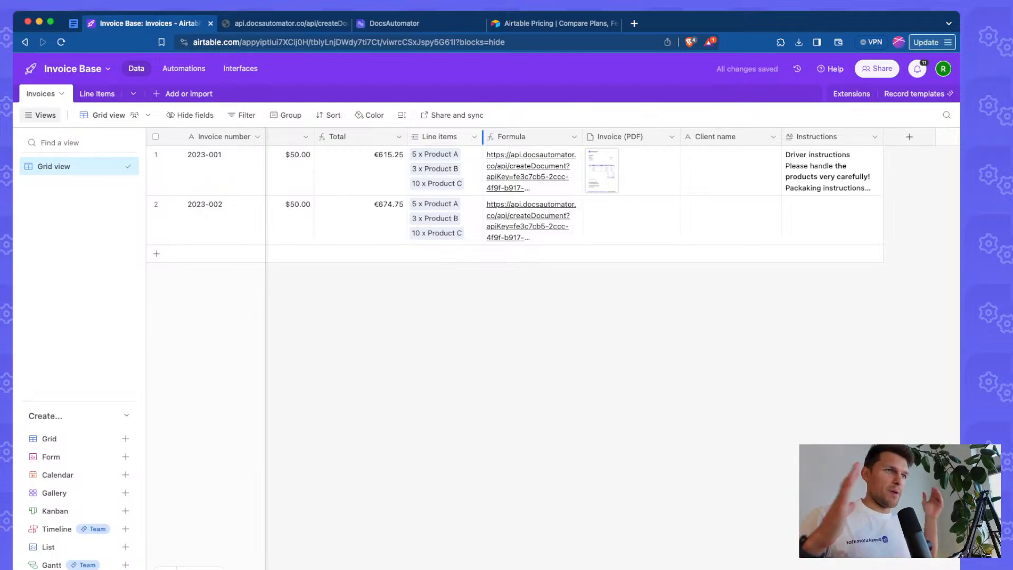
{"action": "left_click_drag", "start_coordinate": [482, 136], "coordinate": [476, 136]}
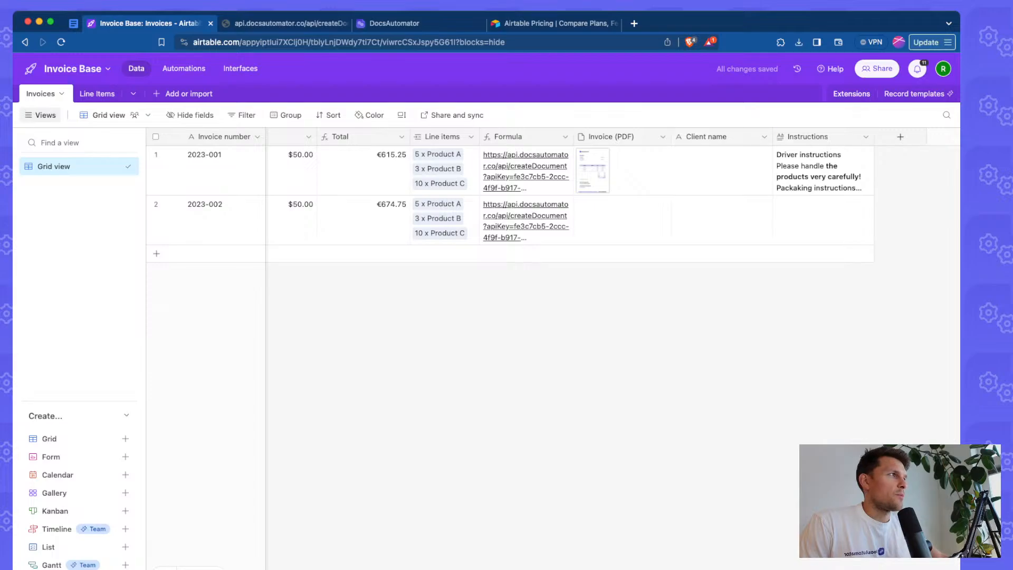
- Show the base's extensions again to view the Scripting extension
{"action": "left_click", "coordinate": [850, 94]}
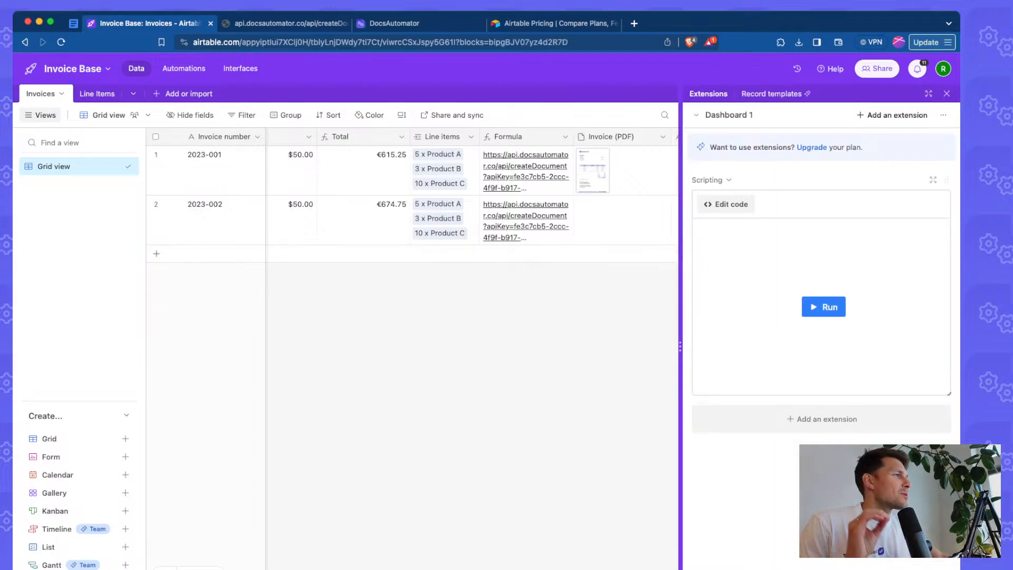
- Check the Vega-Lite and Scripting extensions in the marketplace for plan requirements and close the marketplace
{"action": "left_click", "coordinate": [822, 418]}
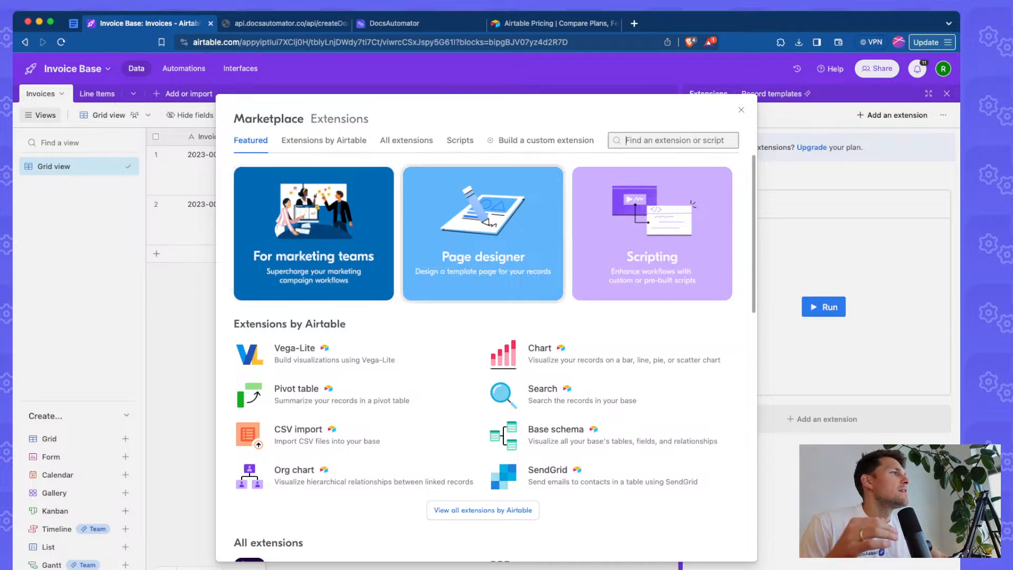
{"action": "left_click", "coordinate": [316, 353]}
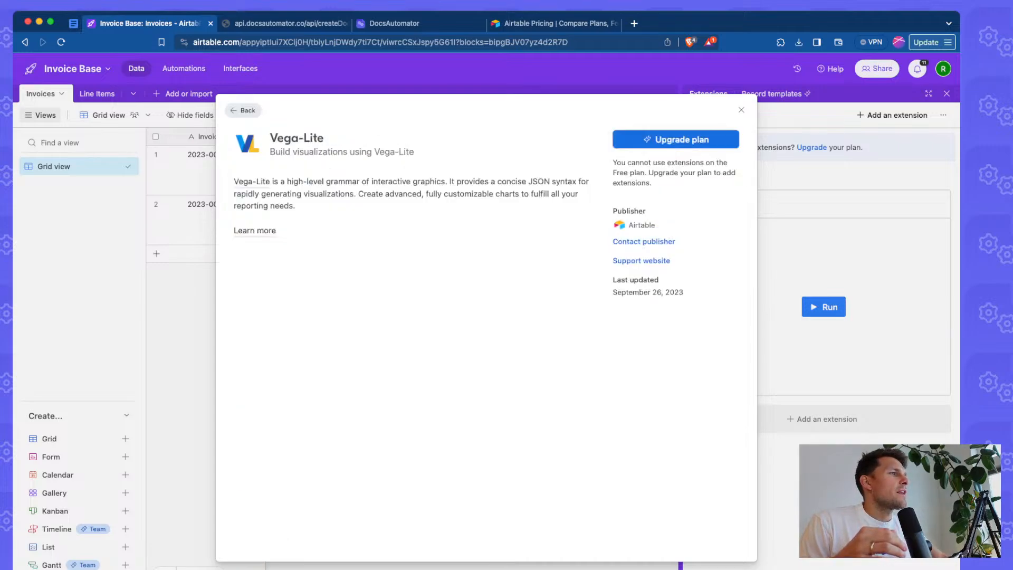
{"action": "left_click", "coordinate": [244, 110]}
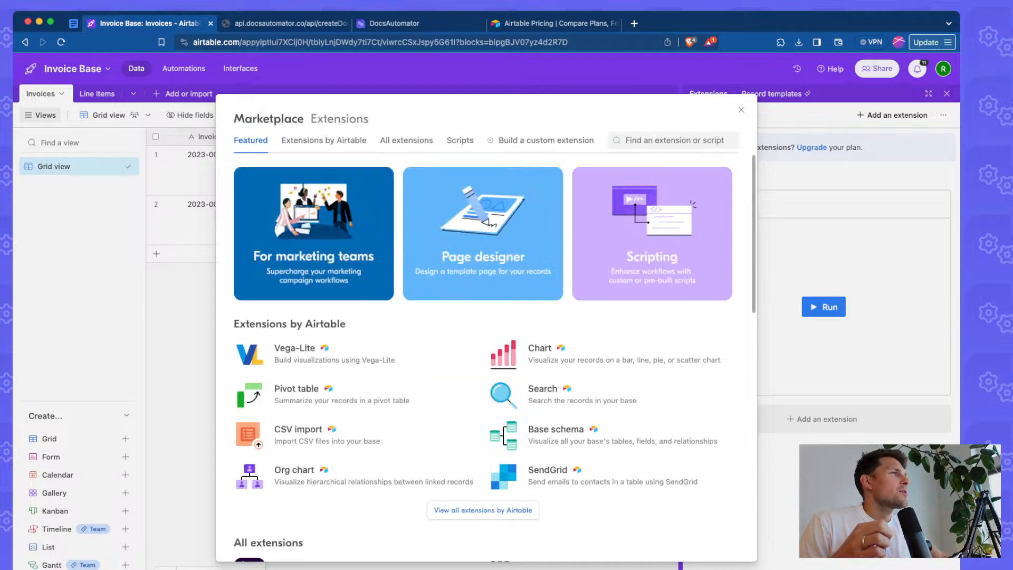
{"action": "left_click", "coordinate": [653, 232]}
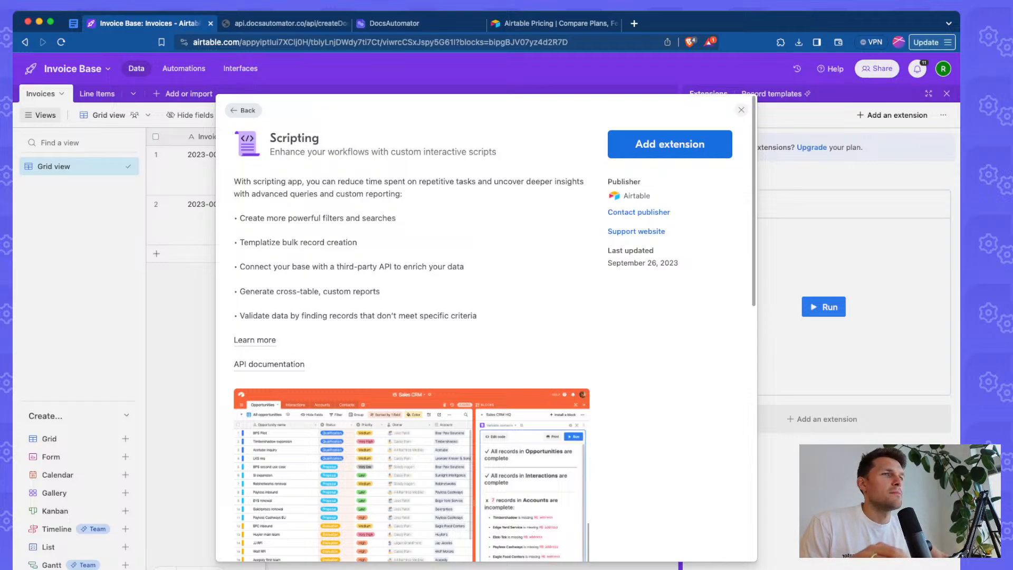
{"action": "left_click", "coordinate": [741, 109]}
- Examine which Airtable plans include pre-built, scripting and custom extensions on the pricing page's plan comparison
{"action": "left_click", "coordinate": [554, 23]}
{"action": "scroll", "coordinate": [422, 337], "scroll_direction": "down", "scroll_amount": 1}
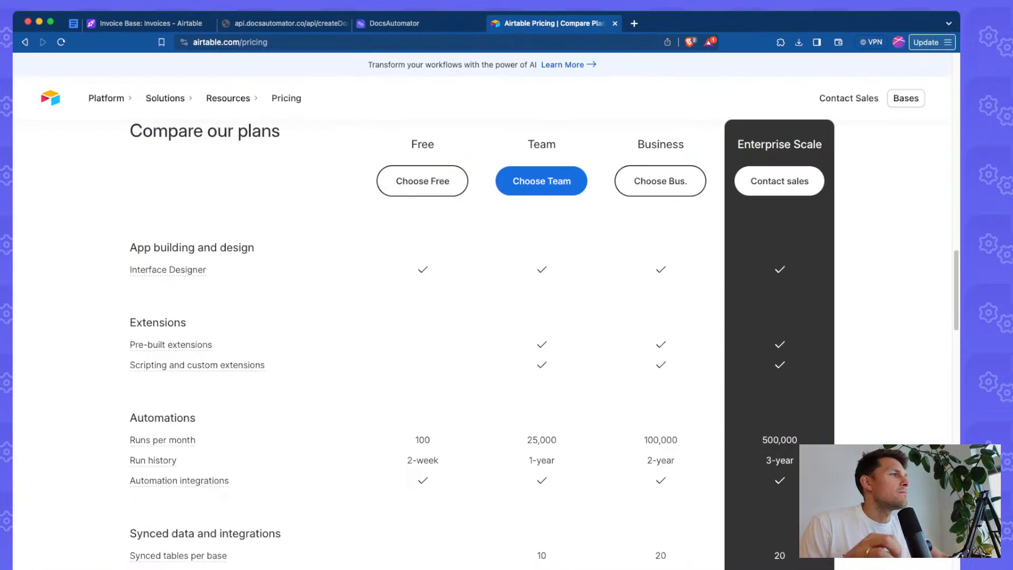
{"action": "scroll", "coordinate": [422, 338], "scroll_direction": "down", "scroll_amount": 2}
{"action": "scroll", "coordinate": [422, 338], "scroll_direction": "up", "scroll_amount": 2}
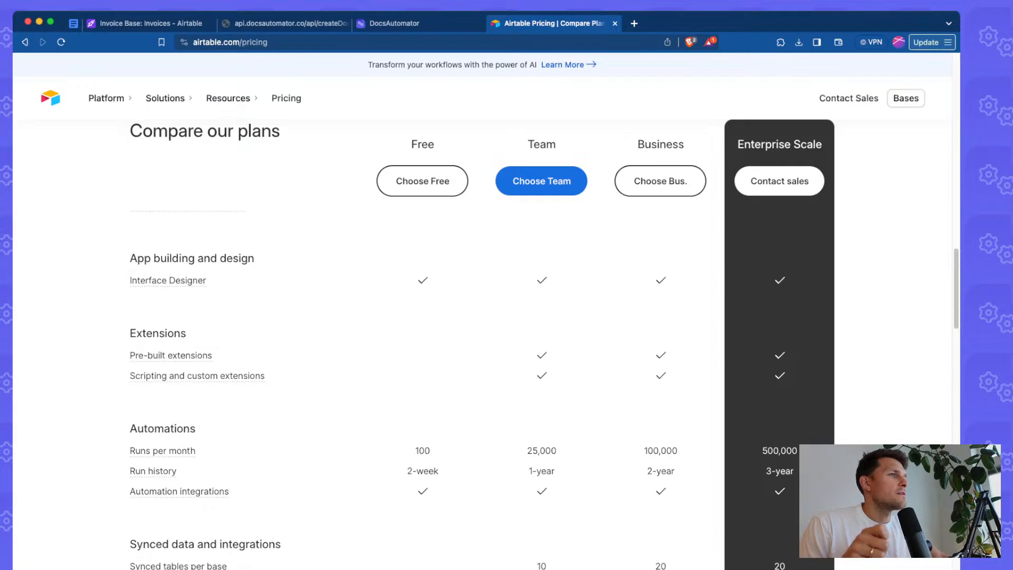
{"action": "left_click", "coordinate": [275, 42]}
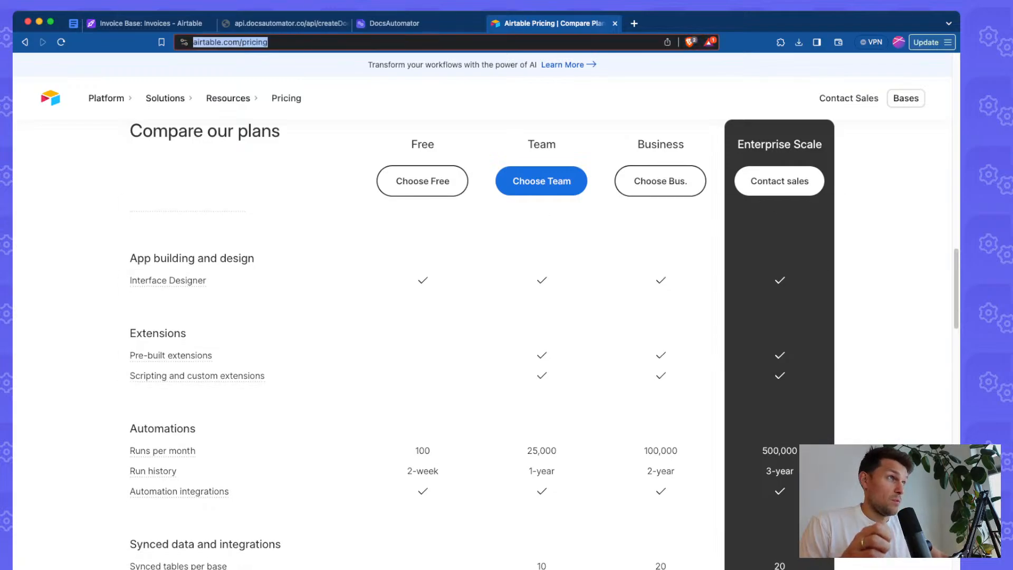
{"action": "left_click_drag", "start_coordinate": [298, 43], "coordinate": [258, 42]}
{"action": "left_click", "coordinate": [295, 42]}
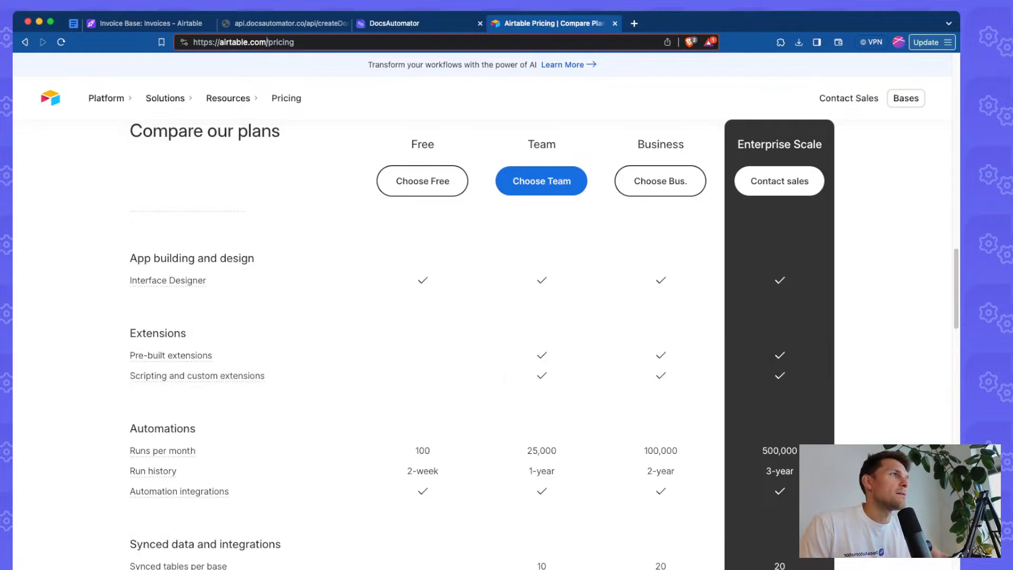
- Review the automation's webhook setup in DocsAutomator and return to the Invoices table in Airtable
{"action": "left_click", "coordinate": [394, 23]}
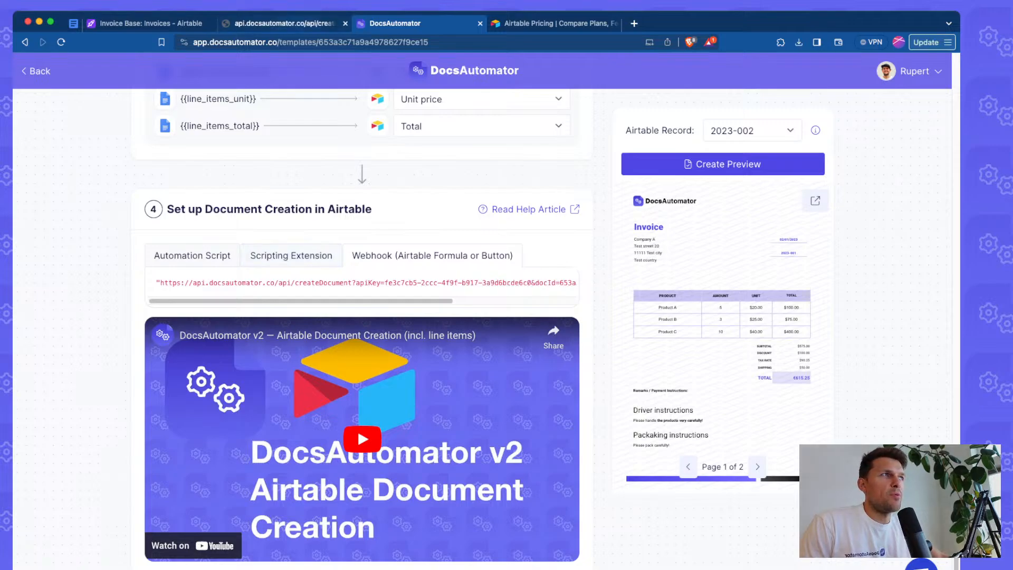
{"action": "left_click", "coordinate": [283, 24]}
{"action": "left_click", "coordinate": [143, 23]}
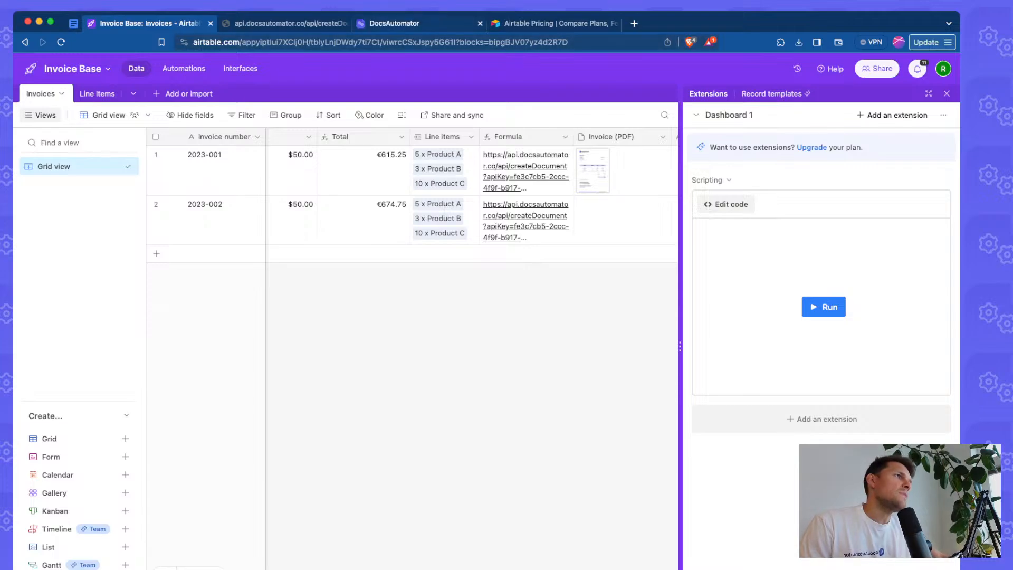
- Create a new DocsAutomator automation with Glide as its data source and return to the automations overview
{"action": "left_click", "coordinate": [395, 24]}
{"action": "left_click", "coordinate": [465, 71]}
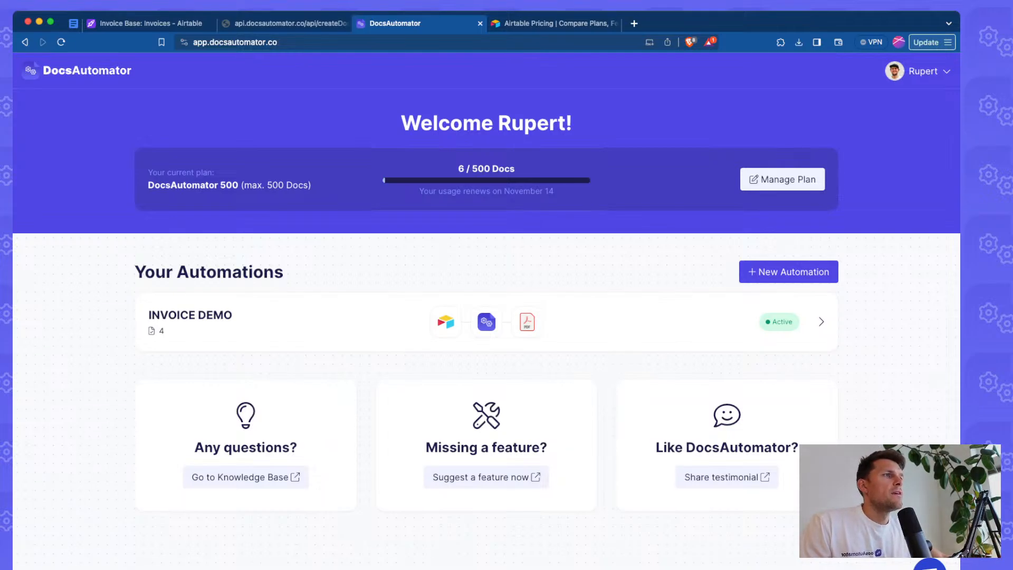
{"action": "left_click", "coordinate": [788, 271]}
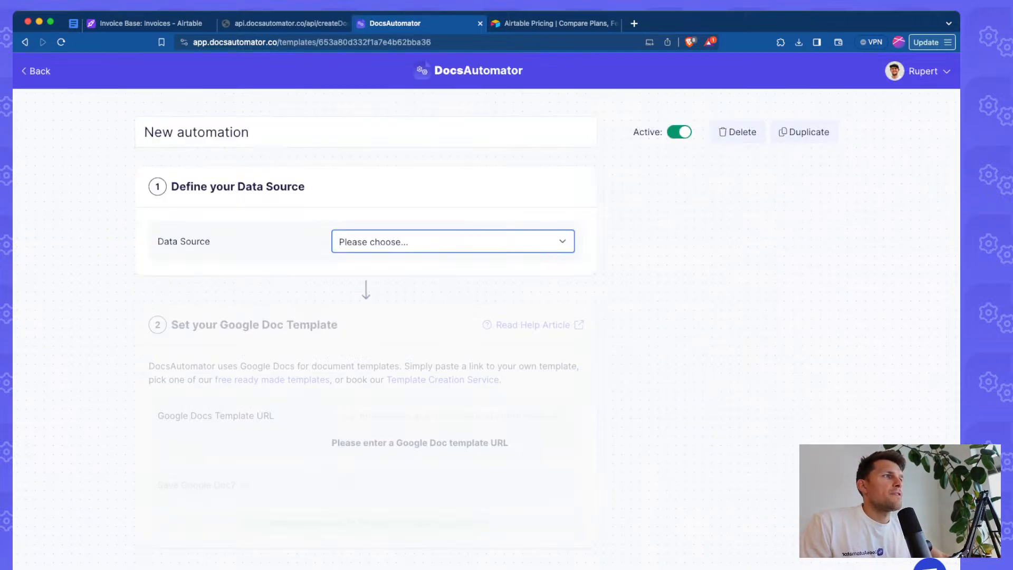
{"action": "left_click", "coordinate": [369, 269]}
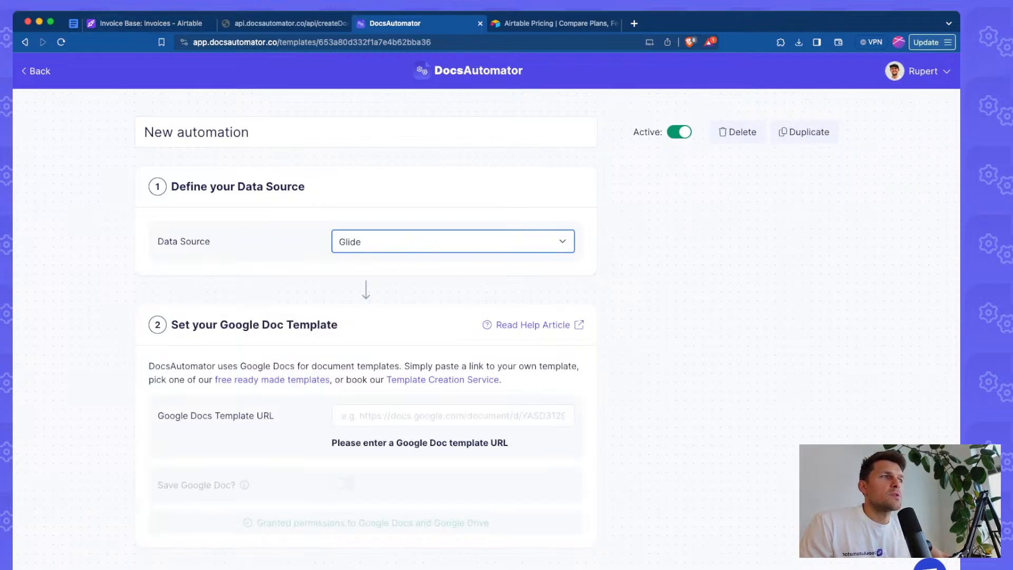
{"action": "left_click", "coordinate": [453, 415]}
{"action": "key", "text": "Tab"}
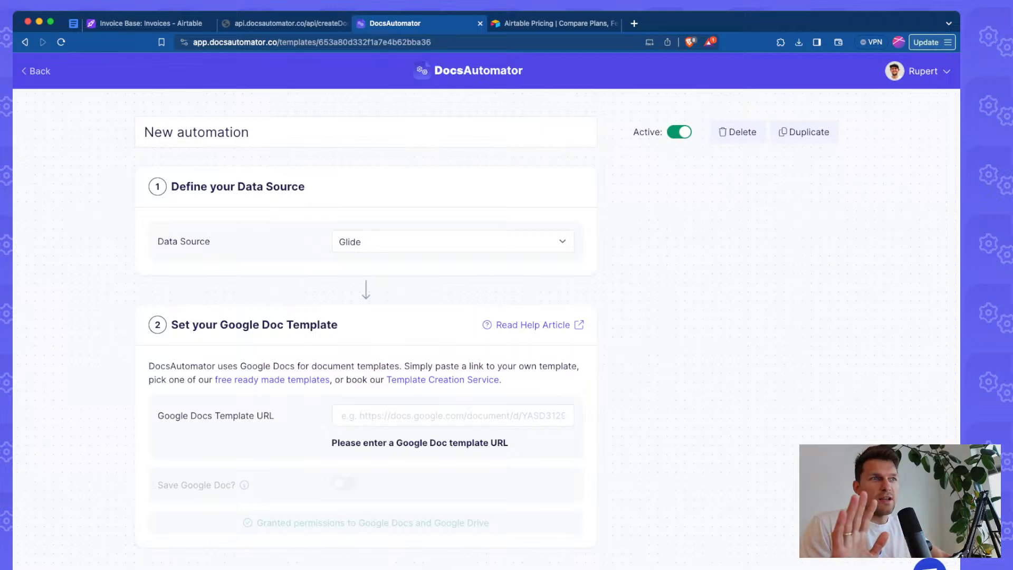
{"action": "left_click", "coordinate": [36, 71]}
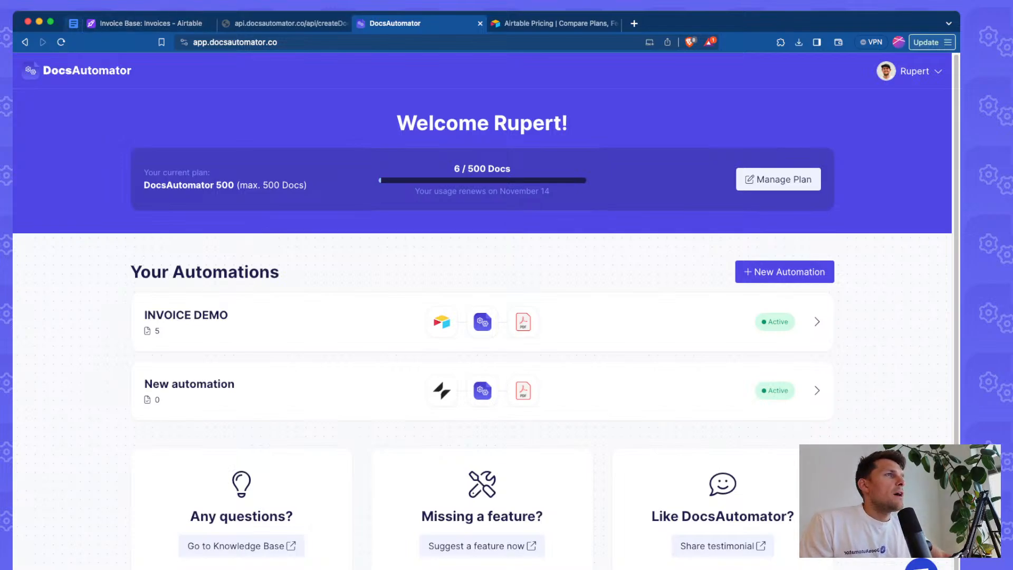
- Check off the Webhook item in the DocsAutomator October 2023 Update checklist in Google Docs
{"action": "left_click", "coordinate": [73, 24]}
{"action": "left_click", "coordinate": [318, 251]}
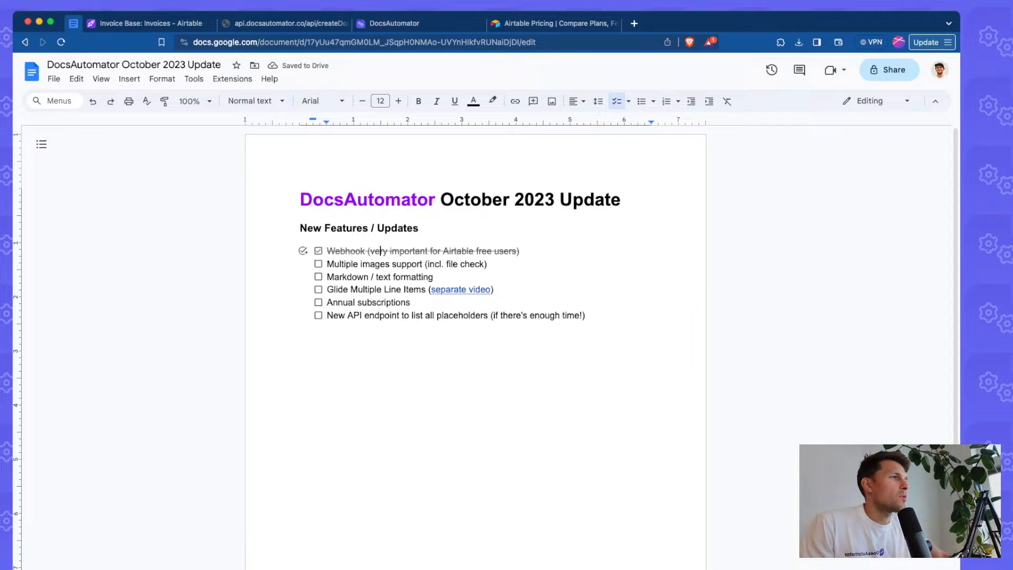
{"action": "left_click_drag", "start_coordinate": [488, 264], "coordinate": [339, 263]}
{"action": "left_click", "coordinate": [346, 264]}
{"action": "double_click", "coordinate": [346, 263]}
{"action": "left_click", "coordinate": [346, 263]}
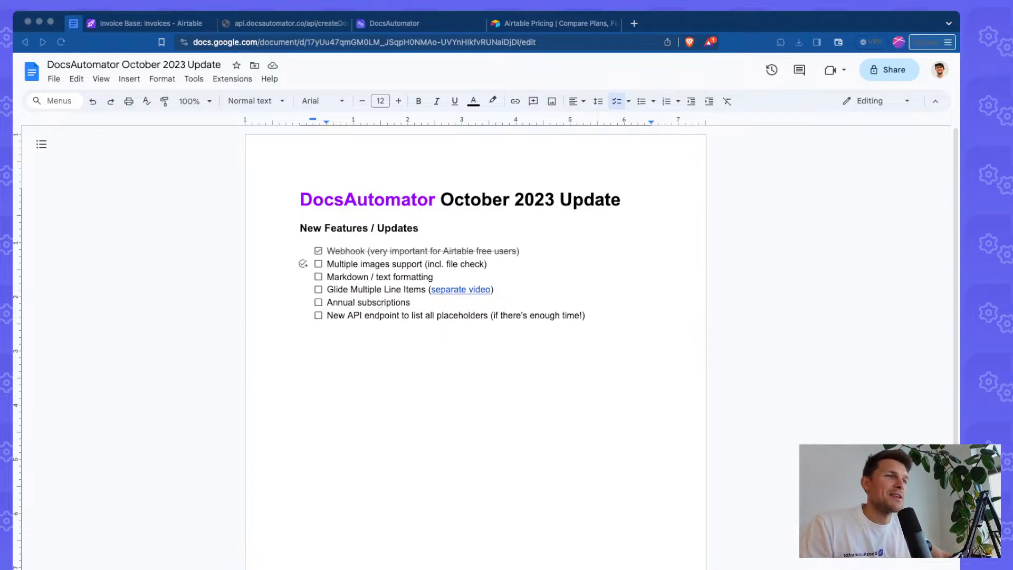
{"action": "left_click", "coordinate": [347, 264]}
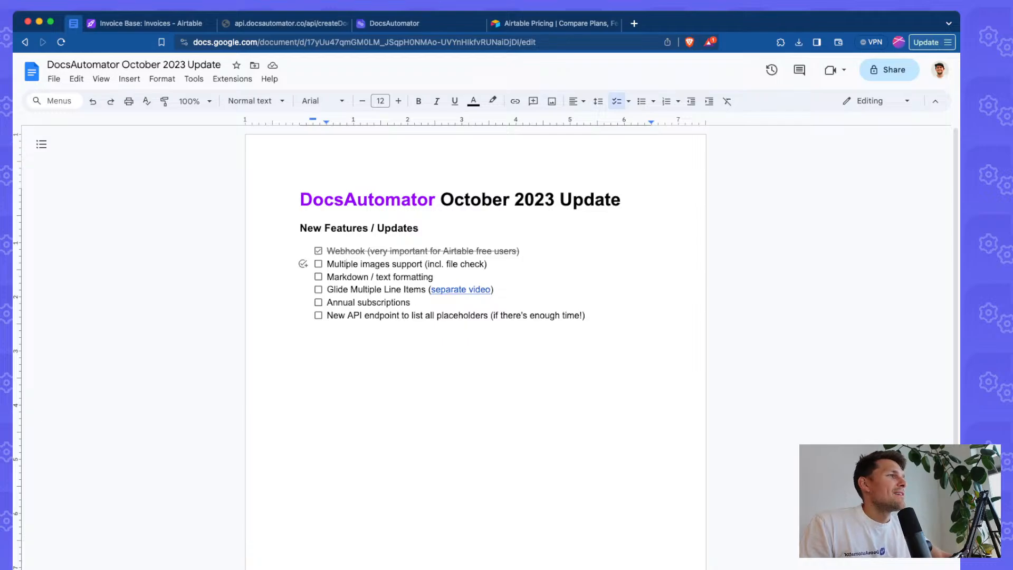
{"action": "left_click_drag", "start_coordinate": [470, 264], "coordinate": [412, 263]}
{"action": "left_click", "coordinate": [390, 263]}
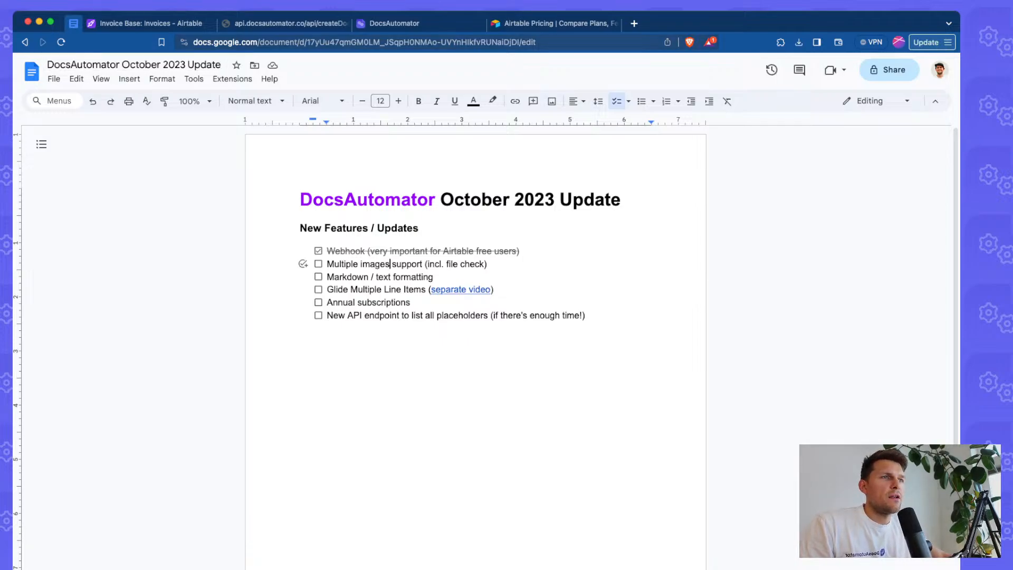
- Switch to the Invoices table in Airtable and select the Images cell of invoice 2023-001
{"action": "left_click", "coordinate": [141, 23]}
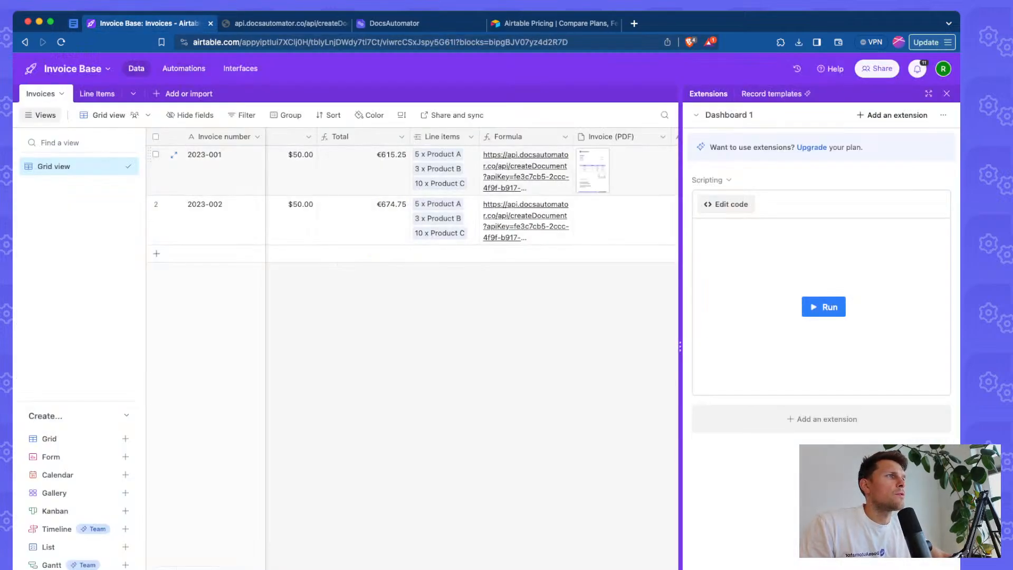
{"action": "scroll", "coordinate": [443, 219], "scroll_direction": "left", "scroll_amount": 10}
{"action": "left_click", "coordinate": [315, 171]}
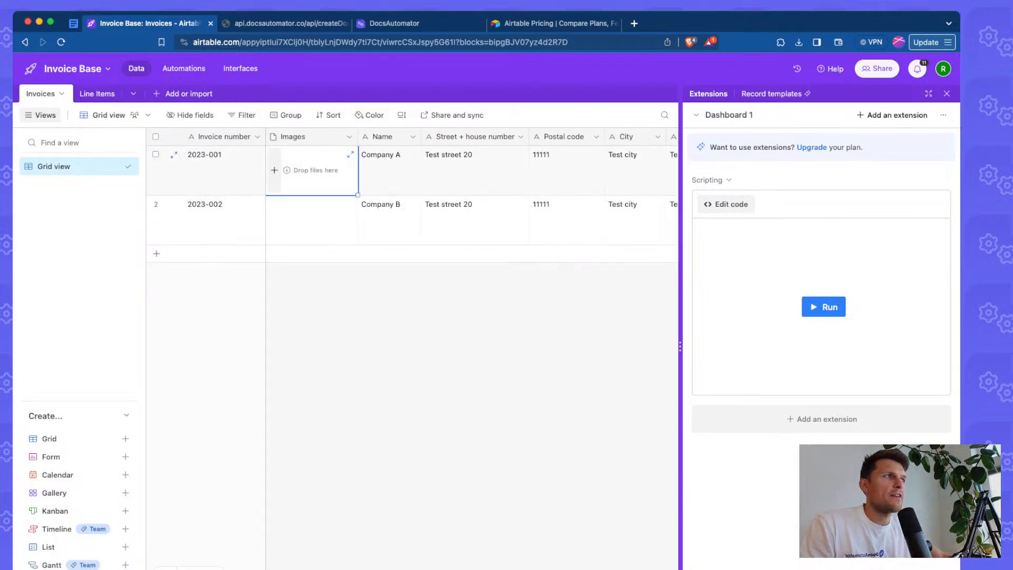
{"action": "left_click_drag", "start_coordinate": [358, 137], "coordinate": [359, 137]}
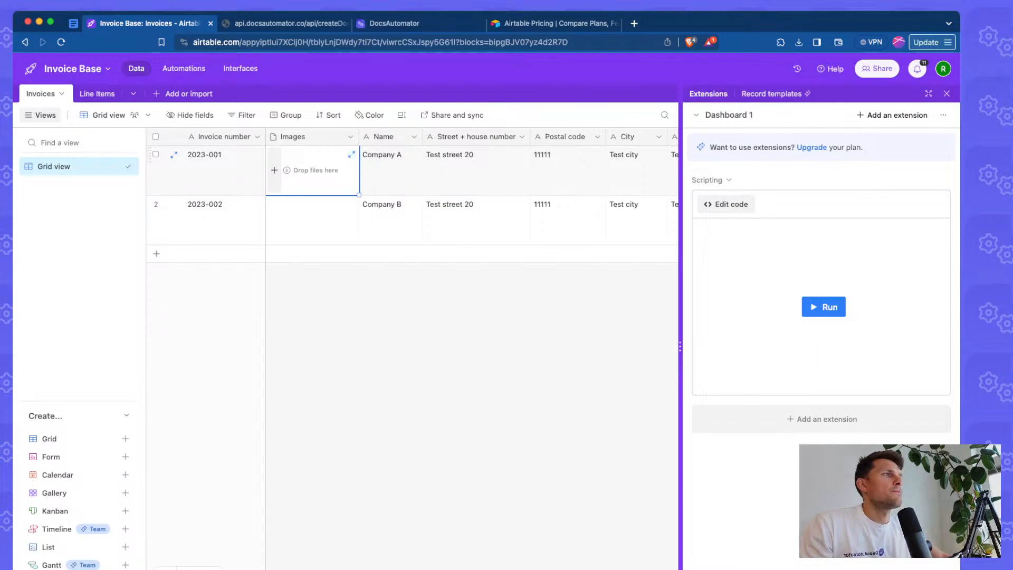
{"action": "left_click_drag", "start_coordinate": [359, 137], "coordinate": [358, 137]}
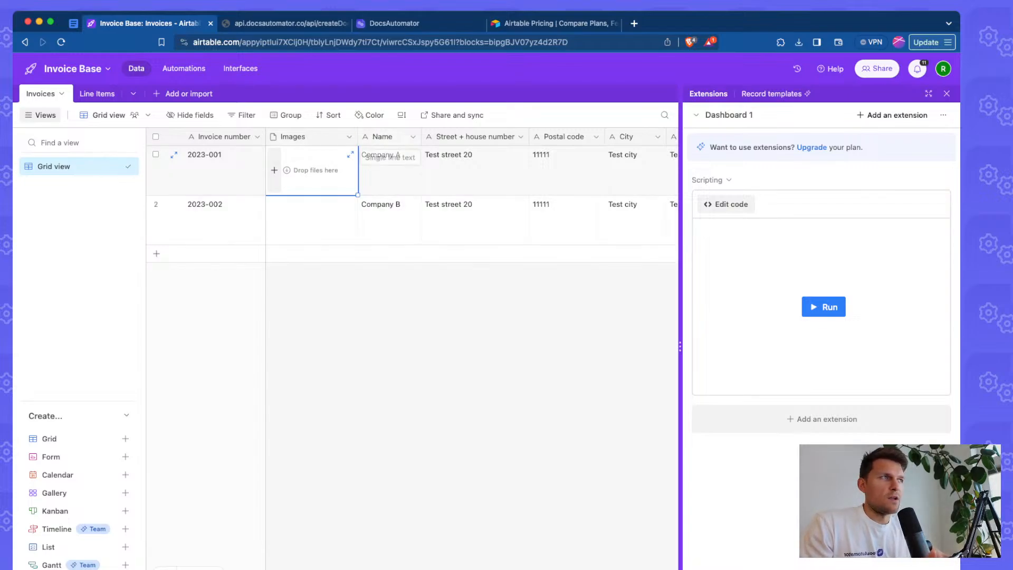
- Open picsum.photos in a new browser tab
{"action": "left_click", "coordinate": [634, 23]}
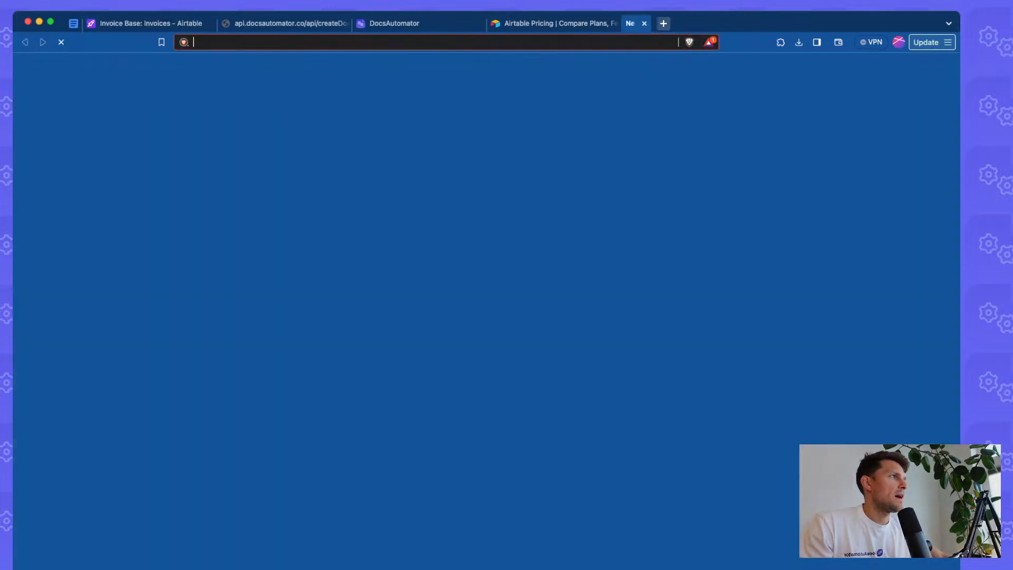
{"action": "type", "text": "picu"}
{"action": "key", "text": "BackSpace"}
{"action": "type", "text": "su"}
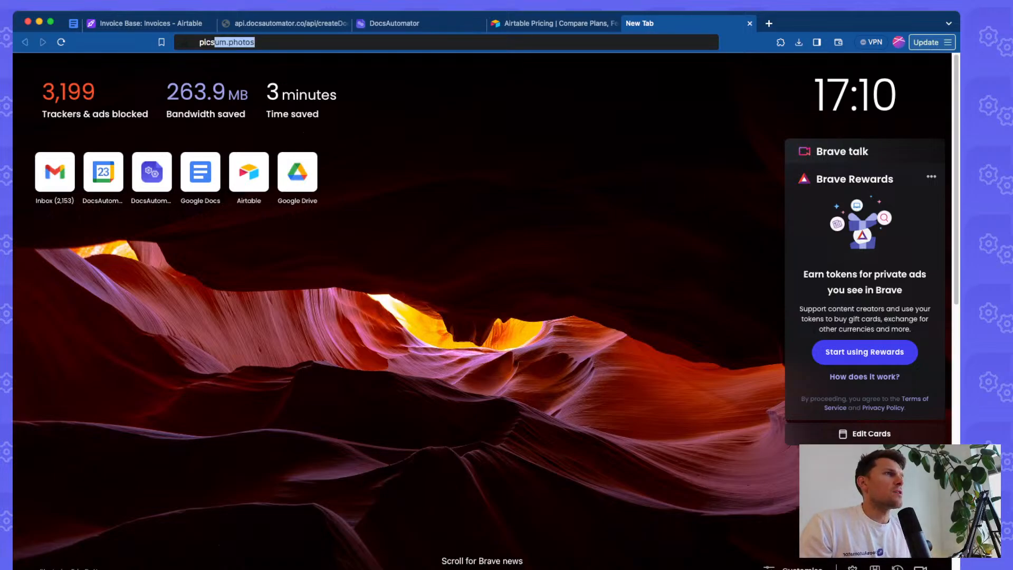
{"action": "key", "text": "Return"}
- Open three random 200/300 placeholder images from Lorem Picsum in separate tabs and look through them
{"action": "scroll", "coordinate": [482, 312], "scroll_direction": "down", "scroll_amount": 3}
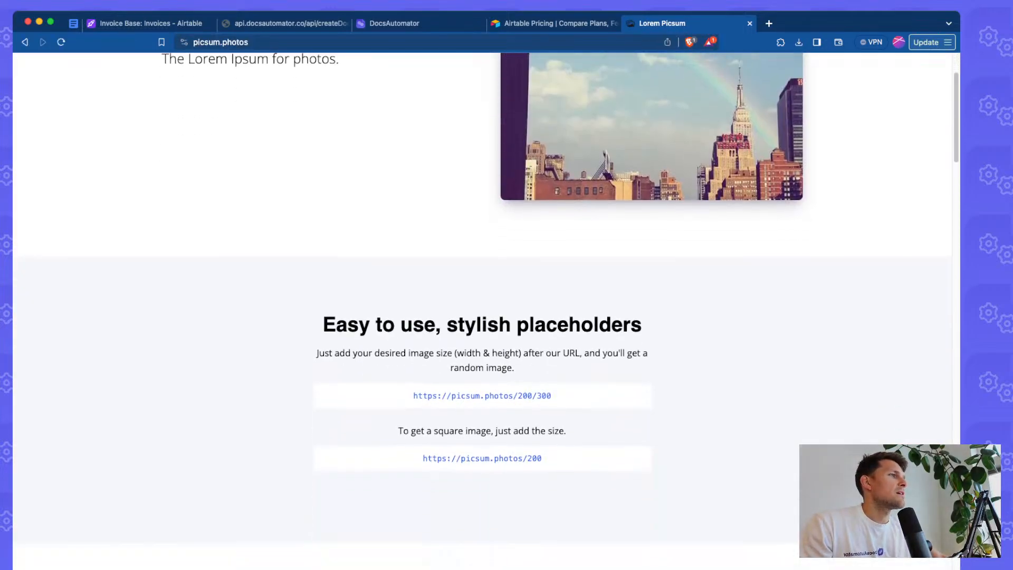
{"action": "left_click", "coordinate": [482, 395], "text": "super"}
{"action": "left_click", "coordinate": [482, 396], "text": "super"}
{"action": "left_click", "coordinate": [482, 396], "text": "super"}
{"action": "left_click", "coordinate": [639, 24]}
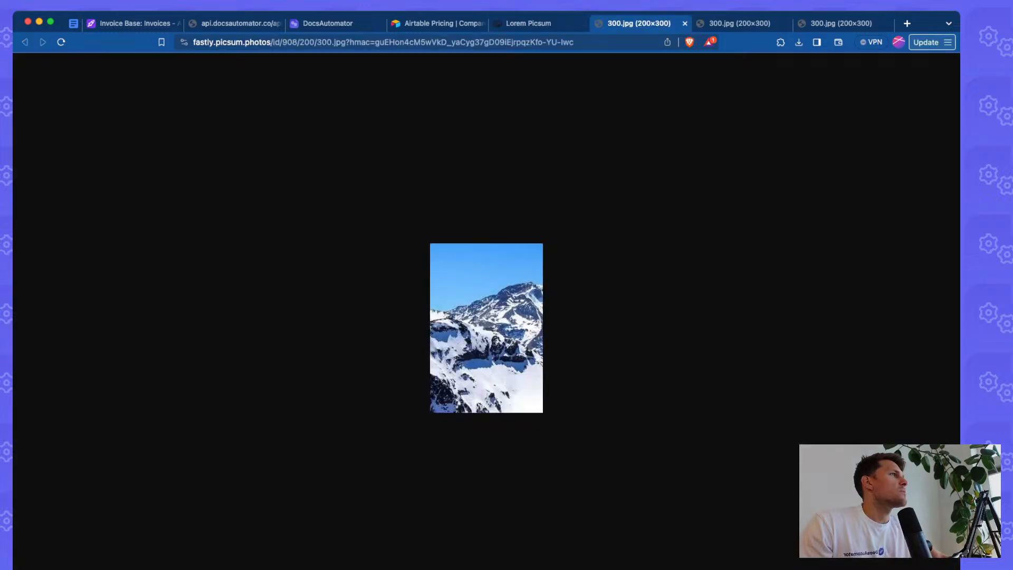
{"action": "left_click", "coordinate": [739, 23]}
{"action": "left_click", "coordinate": [841, 23]}
{"action": "left_click", "coordinate": [639, 24]}
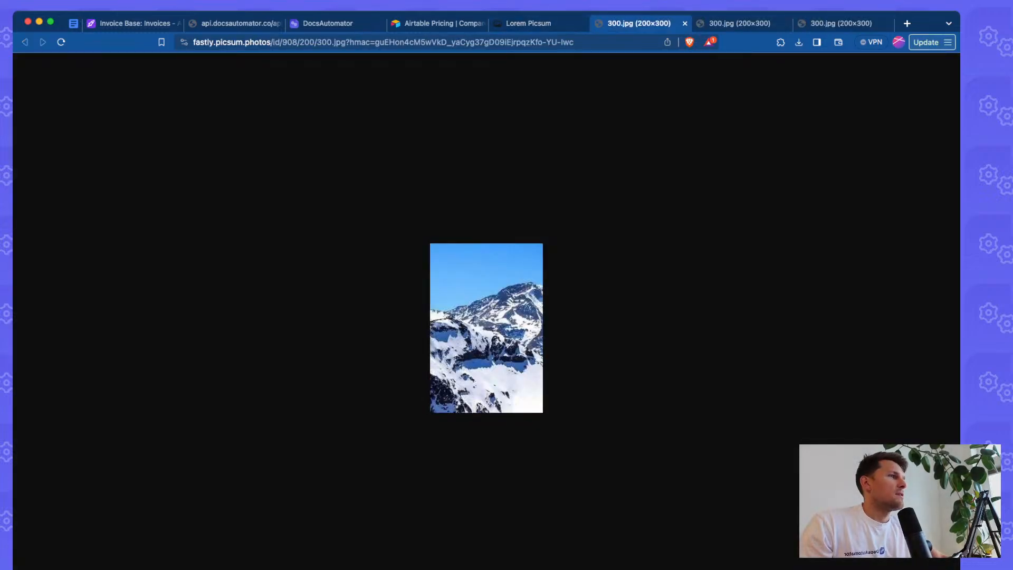
- Copy the first placeholder image's URL and enter it as a link attachment in invoice 2023-001's Images field
{"action": "left_click", "coordinate": [370, 42]}
{"action": "left_click", "coordinate": [132, 23]}
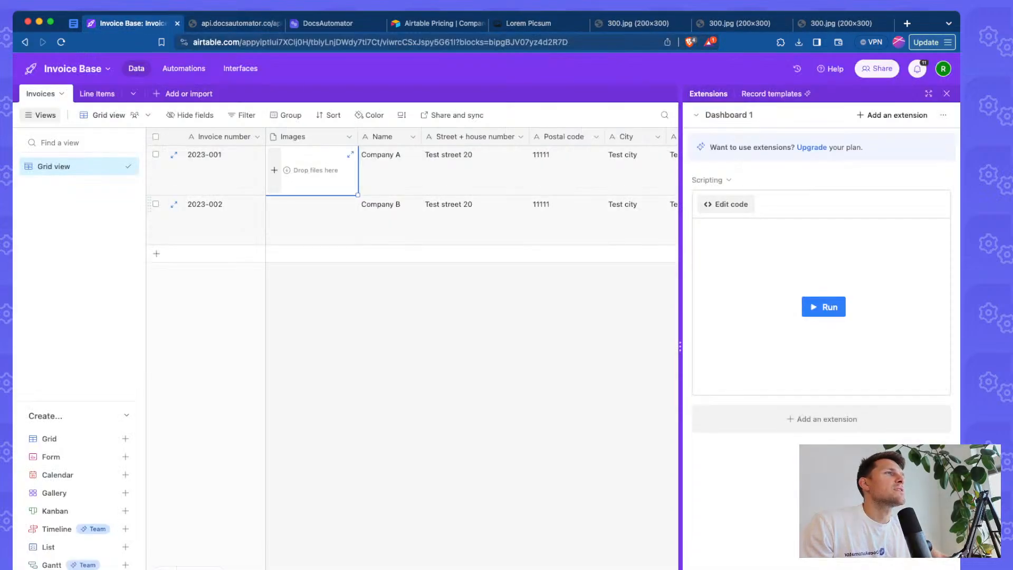
{"action": "left_click", "coordinate": [274, 170]}
{"action": "left_click", "coordinate": [291, 219]}
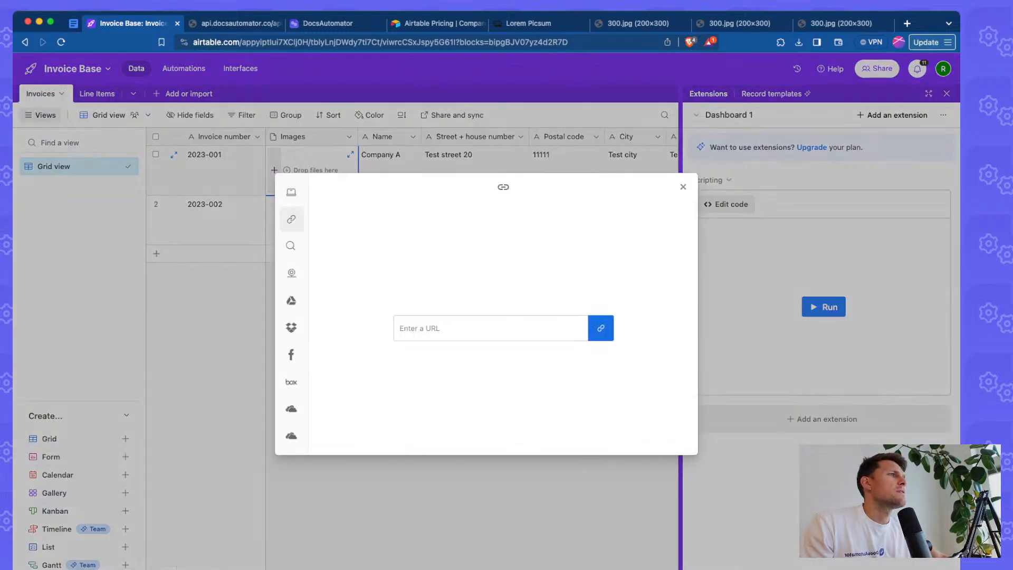
{"action": "left_click", "coordinate": [490, 328]}
{"action": "key", "text": "super+v"}
{"action": "left_click", "coordinate": [601, 328]}
- Copy the second placeholder image's URL and add it by link to the files selected for the Images field
{"action": "left_click", "coordinate": [739, 23]}
{"action": "left_click", "coordinate": [370, 42]}
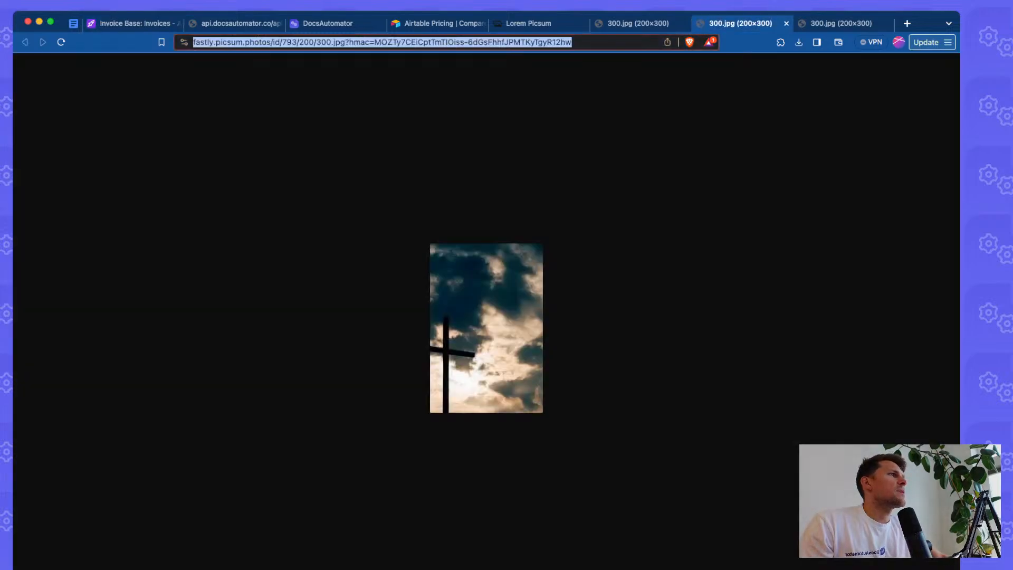
{"action": "left_click", "coordinate": [132, 23]}
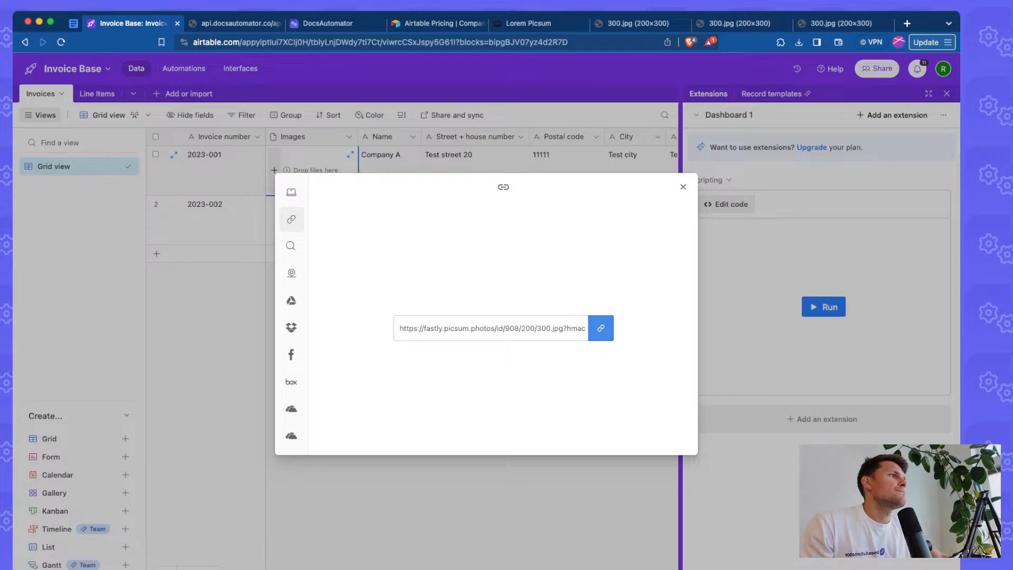
{"action": "left_click", "coordinate": [601, 328]}
{"action": "left_click", "coordinate": [291, 219]}
{"action": "left_click", "coordinate": [491, 328]}
{"action": "key", "text": "super+v"}
{"action": "left_click", "coordinate": [601, 328]}
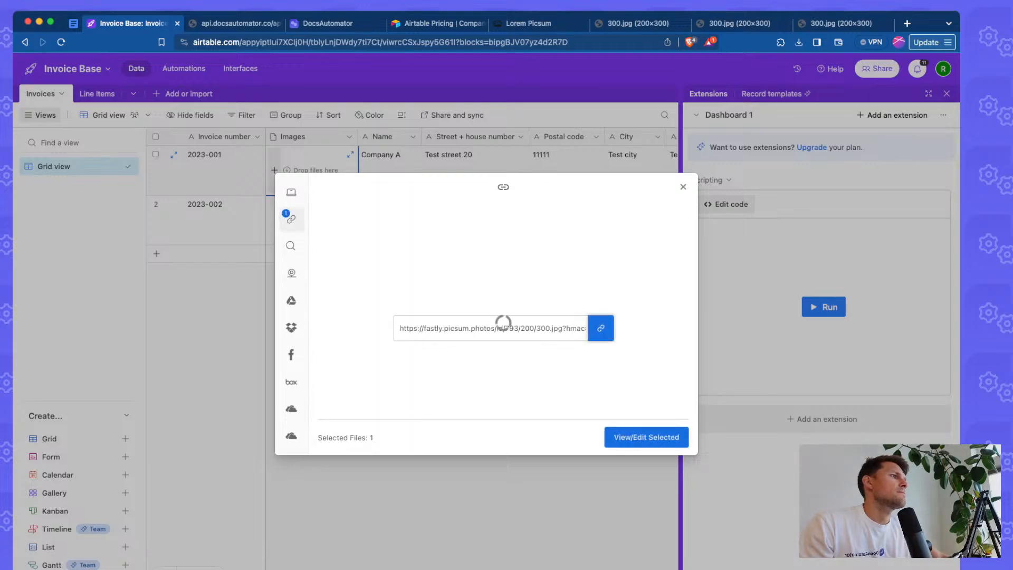
- Copy the third placeholder image's URL and add it by link to the same Images attachment selection
{"action": "left_click", "coordinate": [840, 23]}
{"action": "left_click", "coordinate": [422, 42]}
{"action": "left_click", "coordinate": [132, 23]}
{"action": "left_click", "coordinate": [291, 218]}
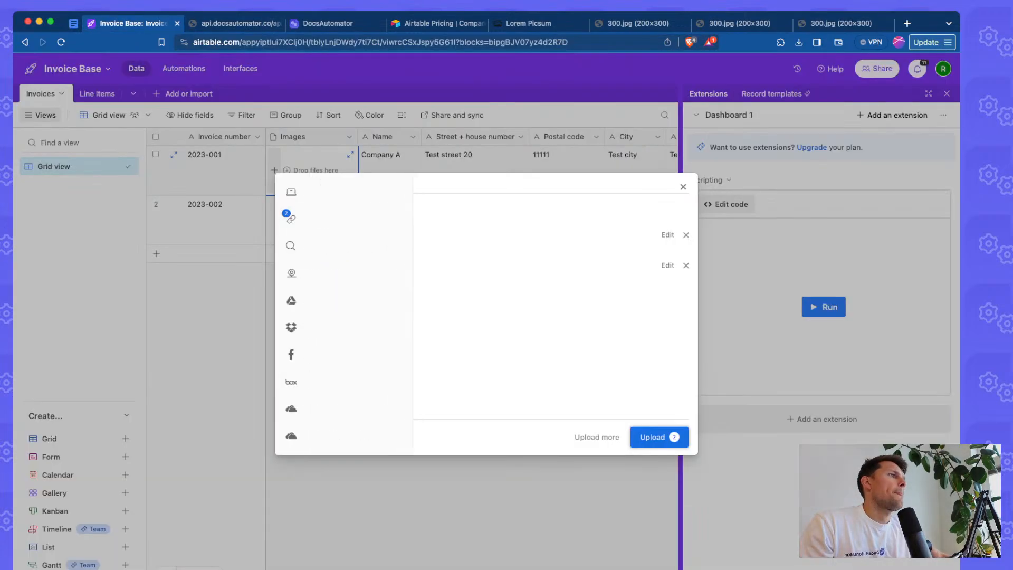
{"action": "left_click", "coordinate": [490, 328]}
{"action": "key", "text": "super+v"}
{"action": "left_click", "coordinate": [601, 328]}
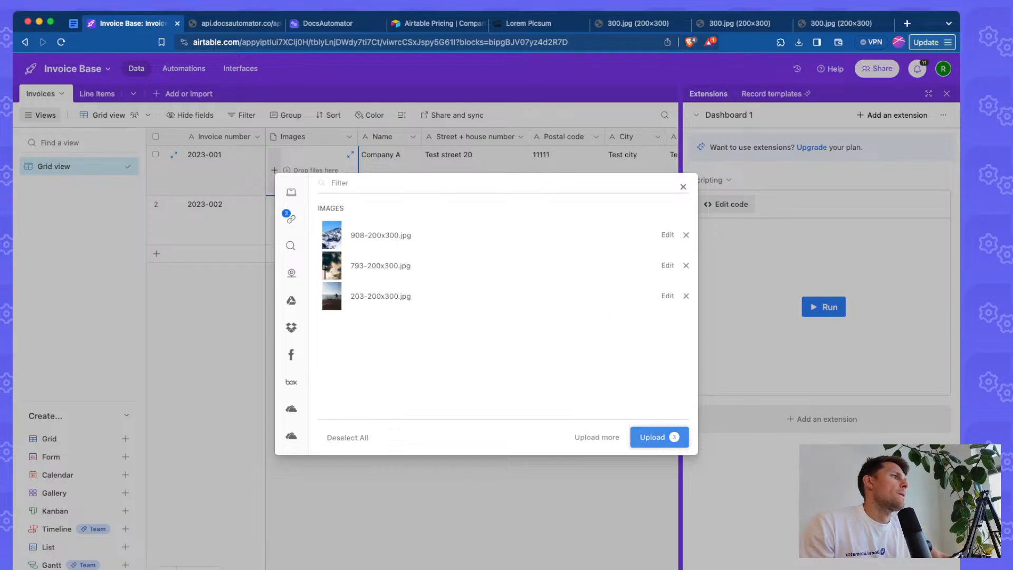
- Upload the three selected images to invoice 2023-001's Images field and open the invoice automation in DocsAutomator
{"action": "left_click", "coordinate": [662, 437]}
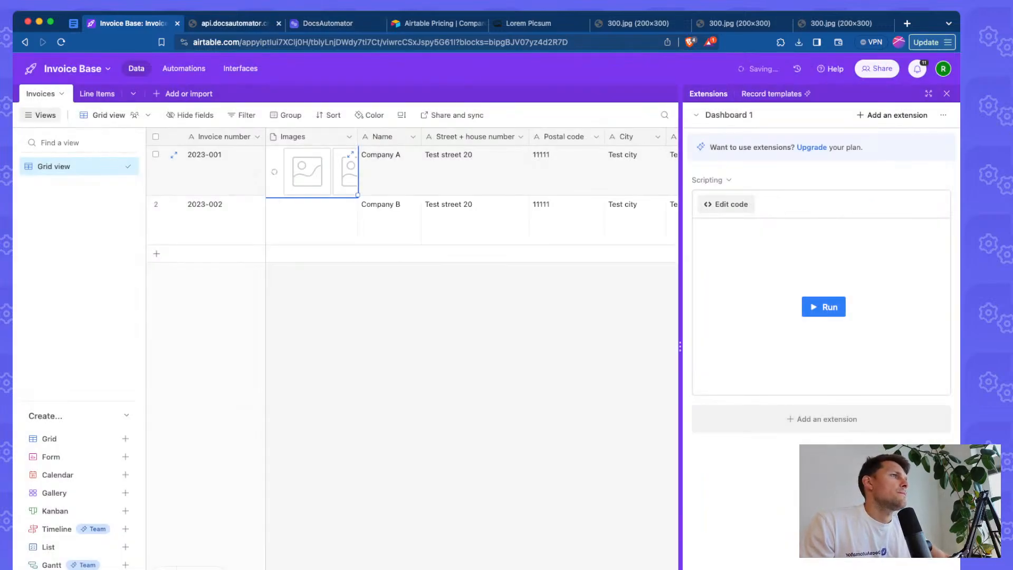
{"action": "left_click_drag", "start_coordinate": [333, 24], "coordinate": [263, 26]}
{"action": "left_click", "coordinate": [316, 323]}
{"action": "scroll", "coordinate": [337, 327], "scroll_direction": "down", "scroll_amount": 15}
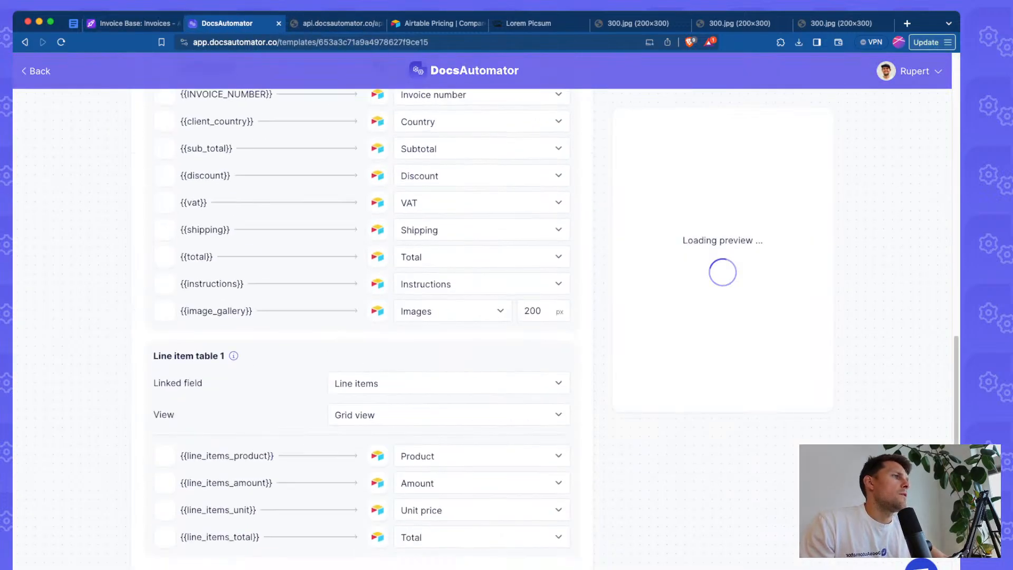
{"action": "scroll", "coordinate": [338, 327], "scroll_direction": "up", "scroll_amount": 15}
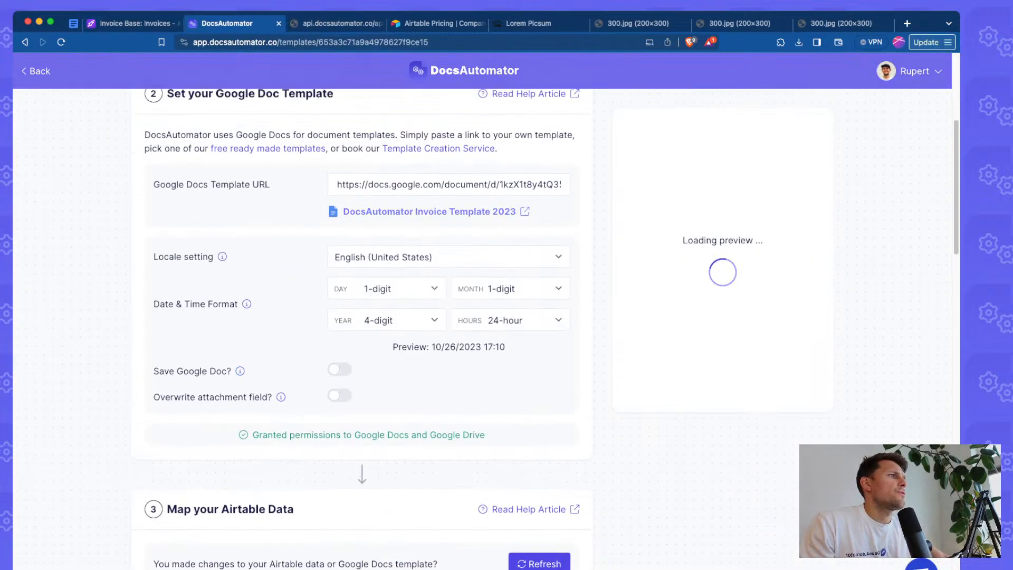
- Open the linked DocsAutomator Invoice Template 2023 in Google Docs and examine the {{image_gallery}} placeholder below the payment instructions
{"action": "left_click", "coordinate": [426, 210]}
{"action": "scroll", "coordinate": [474, 327], "scroll_direction": "down", "scroll_amount": 3}
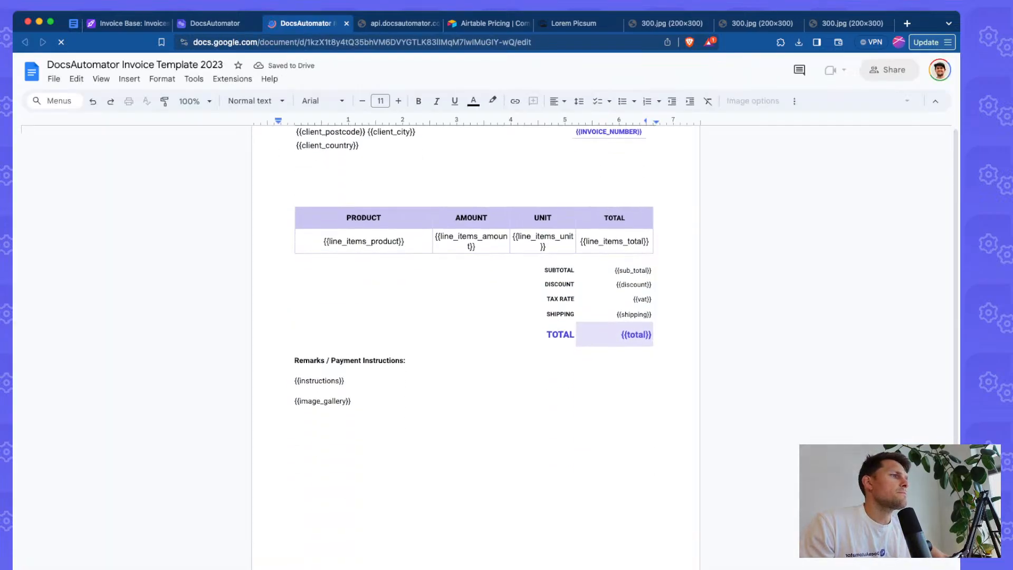
{"action": "left_click_drag", "start_coordinate": [351, 378], "coordinate": [294, 379]}
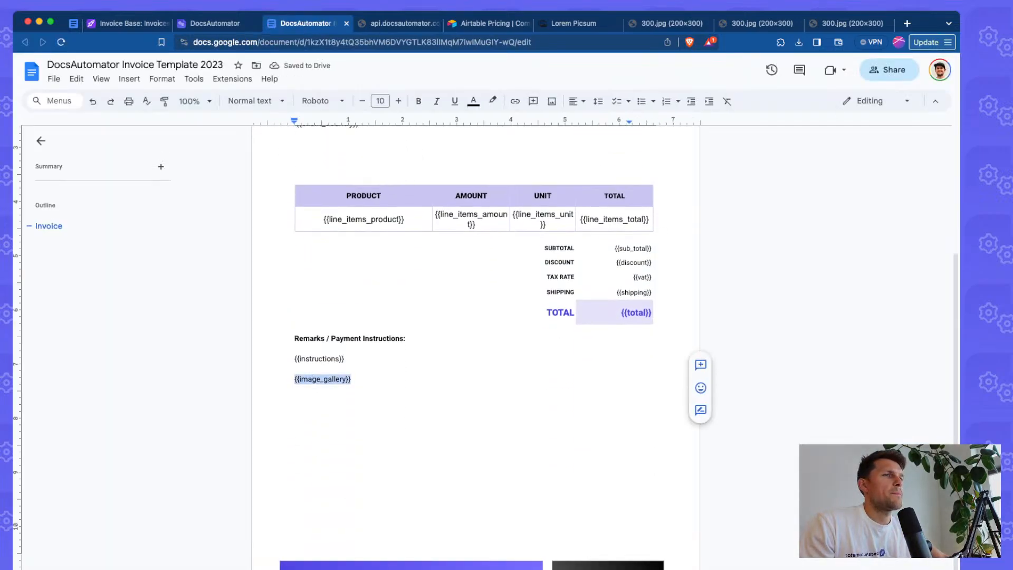
{"action": "left_click", "coordinate": [316, 379]}
{"action": "left_click", "coordinate": [347, 378]}
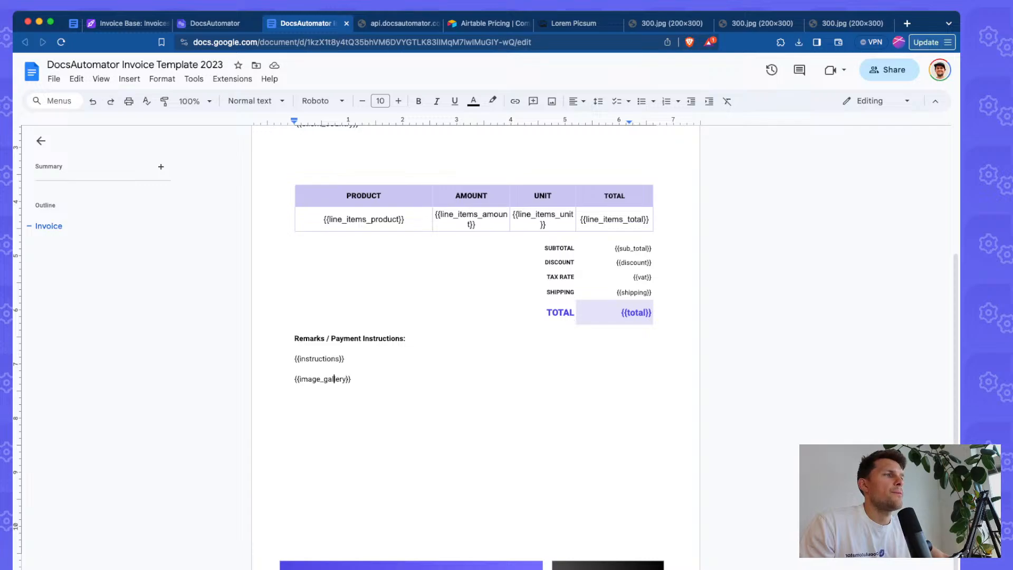
{"action": "double_click", "coordinate": [334, 378]}
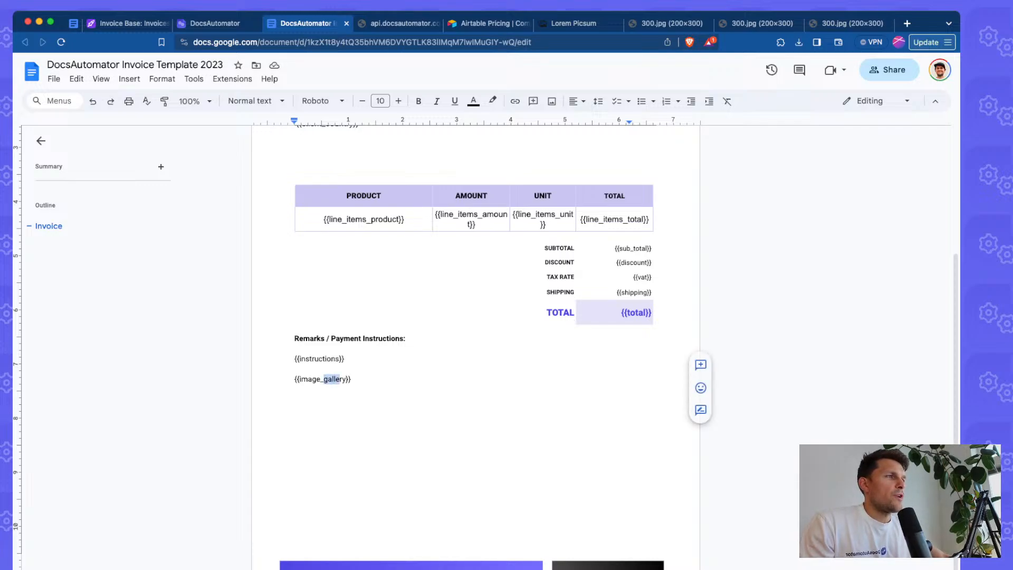
{"action": "left_click", "coordinate": [342, 379]}
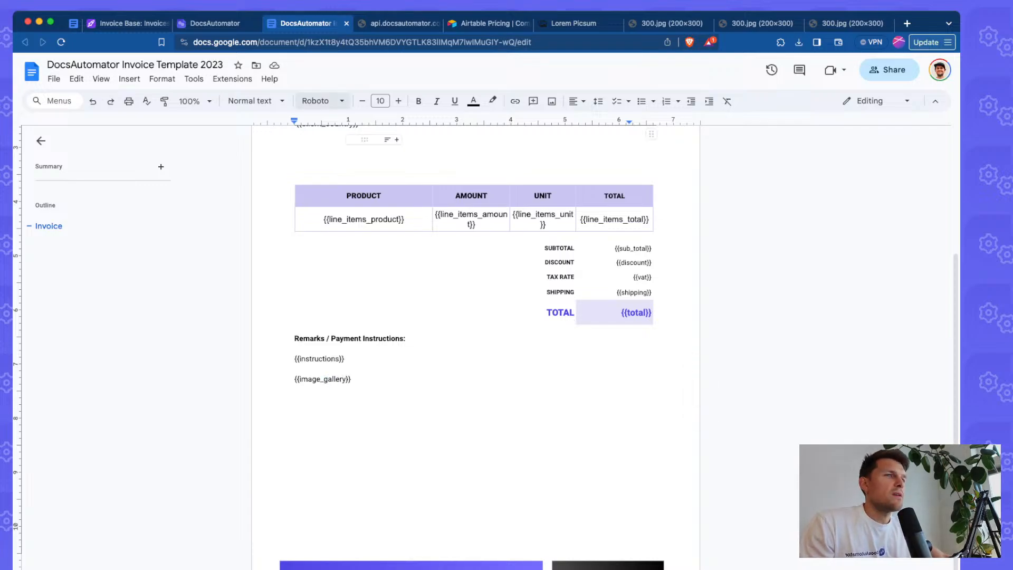
- Check the attached images in Airtable, and examine the {{image_gallery}} placeholder's field mapping and pixel size in DocsAutomator
{"action": "left_click", "coordinate": [126, 23]}
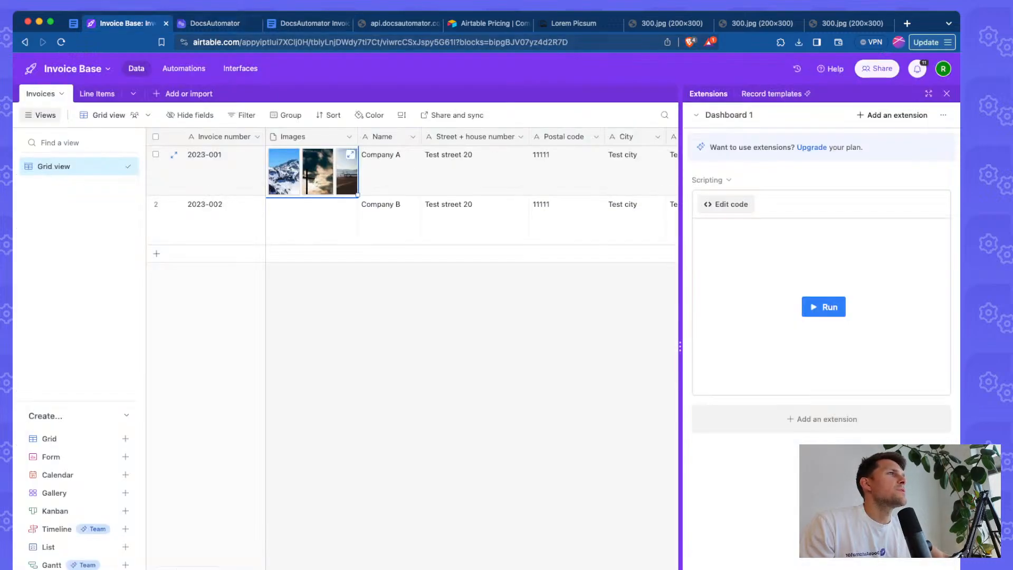
{"action": "left_click", "coordinate": [227, 23]}
{"action": "scroll", "coordinate": [362, 327], "scroll_direction": "down", "scroll_amount": 10}
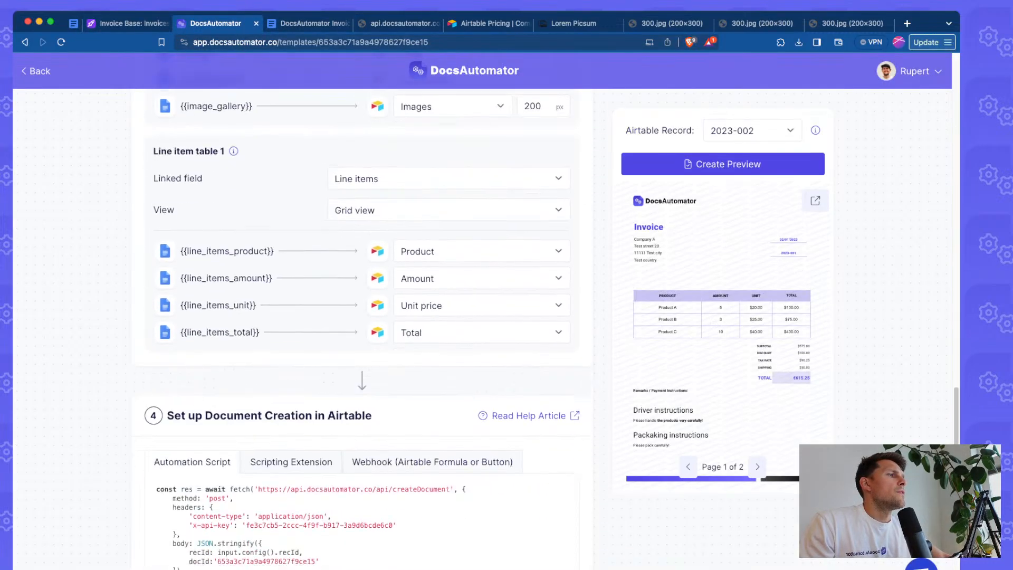
{"action": "scroll", "coordinate": [362, 327], "scroll_direction": "up", "scroll_amount": 2}
{"action": "left_click_drag", "start_coordinate": [189, 197], "coordinate": [241, 196]}
{"action": "left_click", "coordinate": [296, 206]}
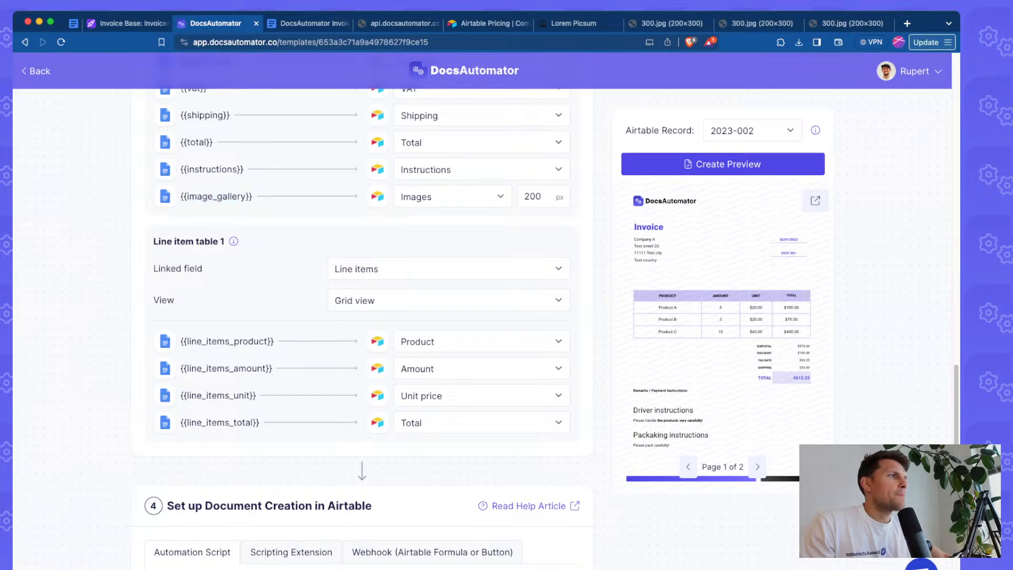
{"action": "left_click", "coordinate": [453, 196]}
{"action": "left_click", "coordinate": [514, 221]}
{"action": "double_click", "coordinate": [532, 196]}
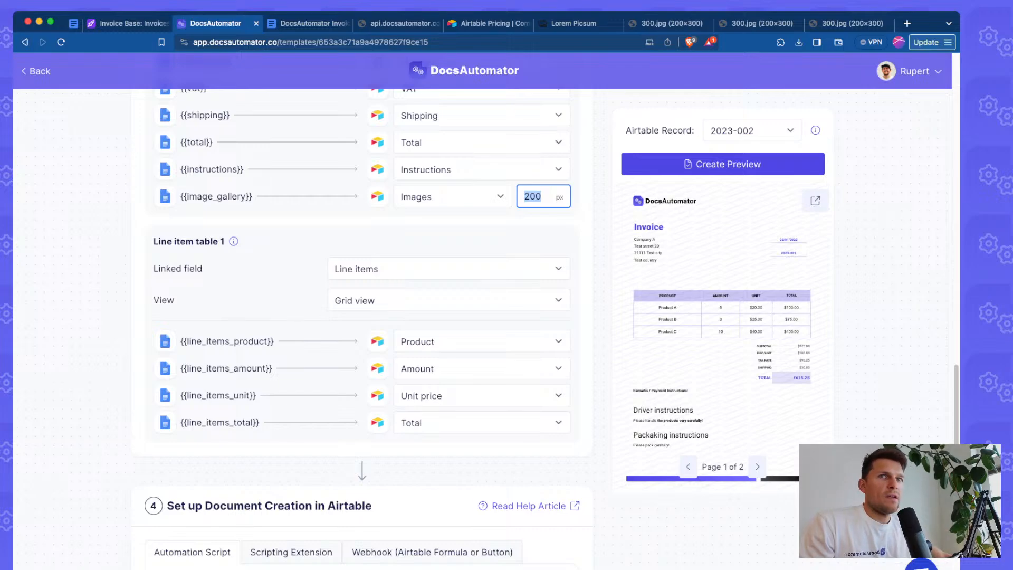
{"action": "left_click", "coordinate": [524, 196]}
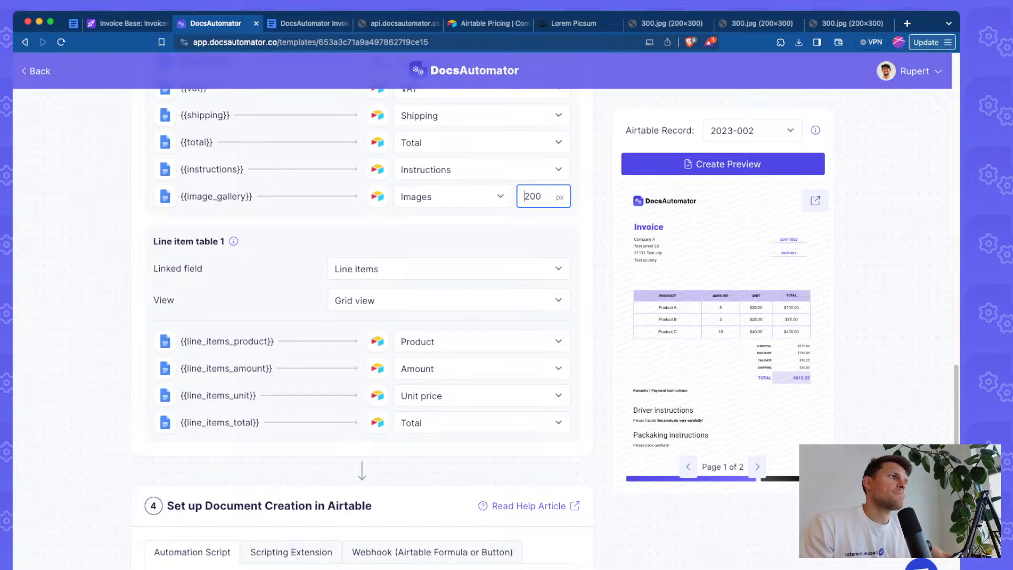
- Create a preview for Airtable record 2023-002 and check in Airtable which invoice holds the images
{"action": "scroll", "coordinate": [362, 316], "scroll_direction": "up", "scroll_amount": 2}
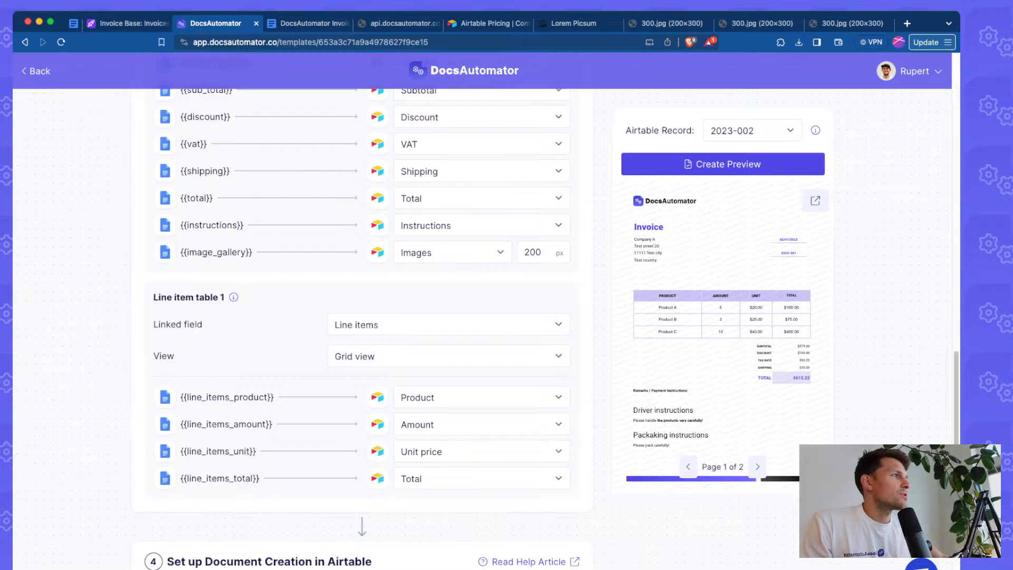
{"action": "left_click", "coordinate": [723, 164]}
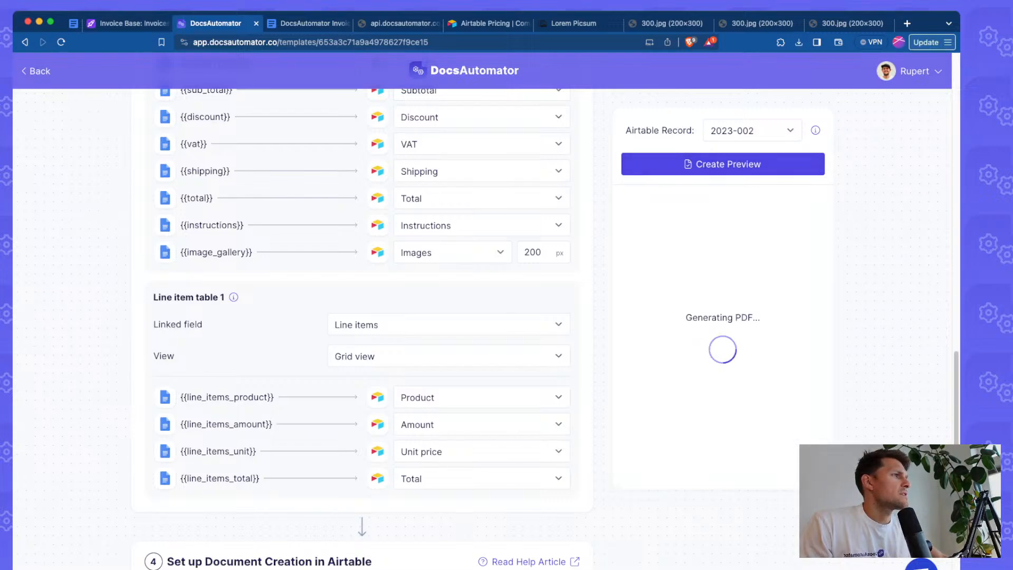
{"action": "left_click", "coordinate": [130, 23]}
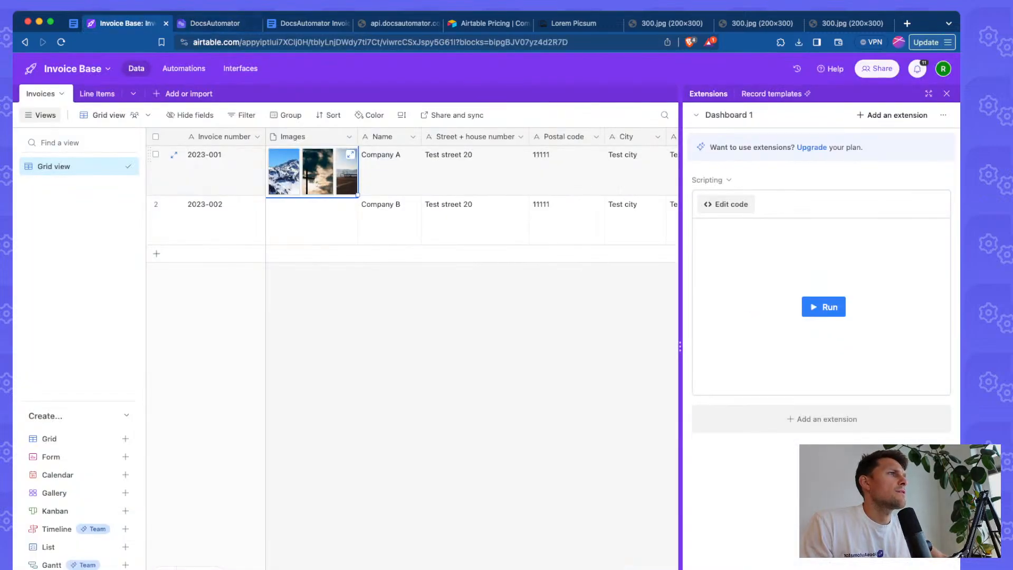
{"action": "left_click", "coordinate": [211, 24]}
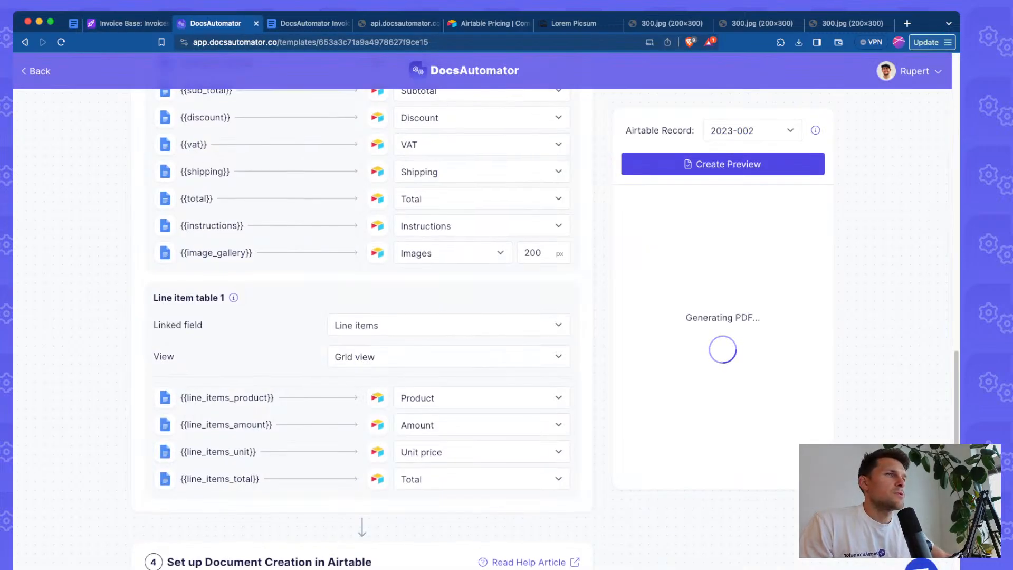
- Choose Airtable record 2023-001 and create its invoice preview
{"action": "scroll", "coordinate": [362, 316], "scroll_direction": "up", "scroll_amount": 1}
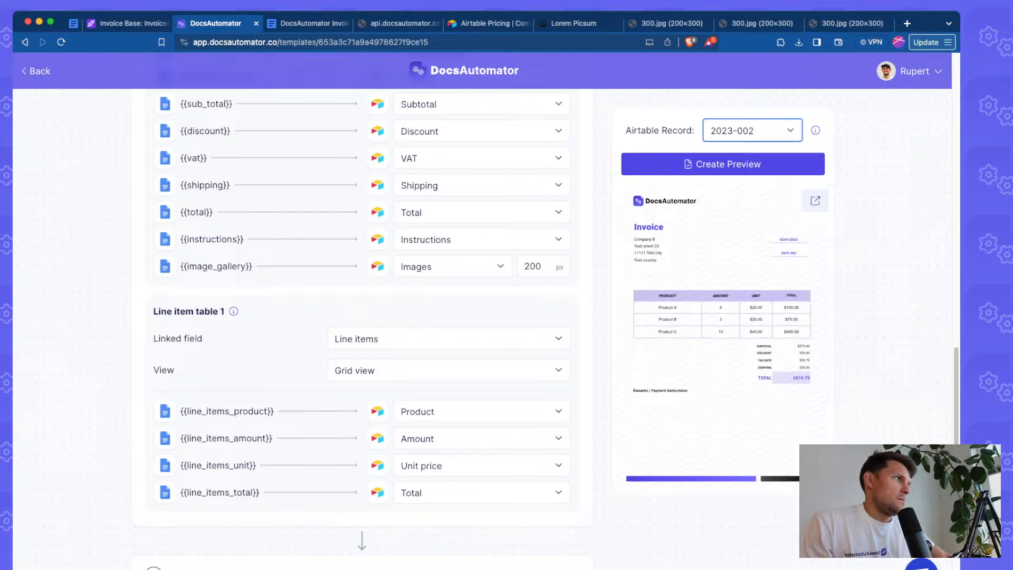
{"action": "left_click", "coordinate": [722, 164]}
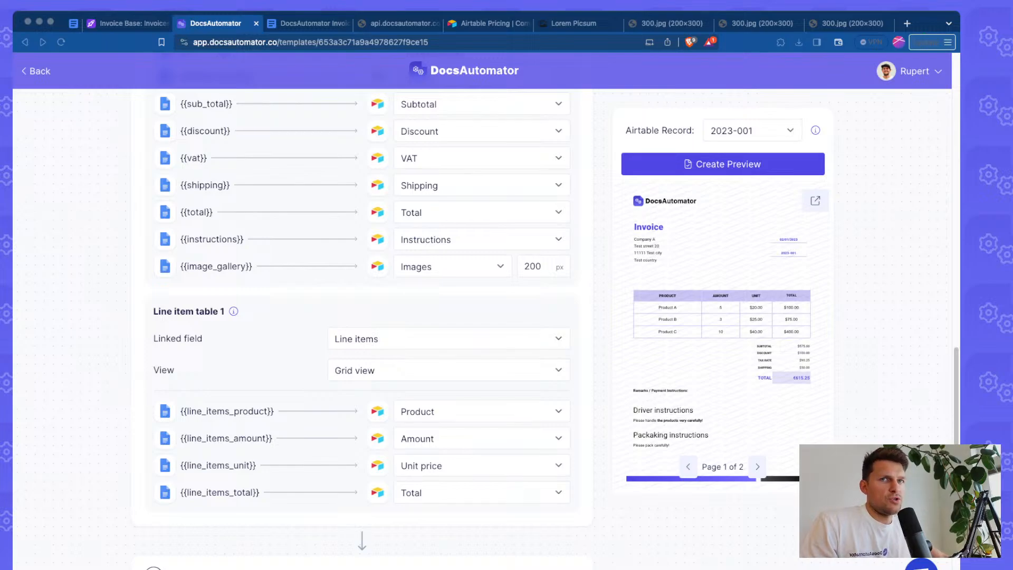
{"action": "scroll", "coordinate": [361, 306], "scroll_direction": "up", "scroll_amount": 20}
{"action": "scroll", "coordinate": [361, 306], "scroll_direction": "down", "scroll_amount": 4}
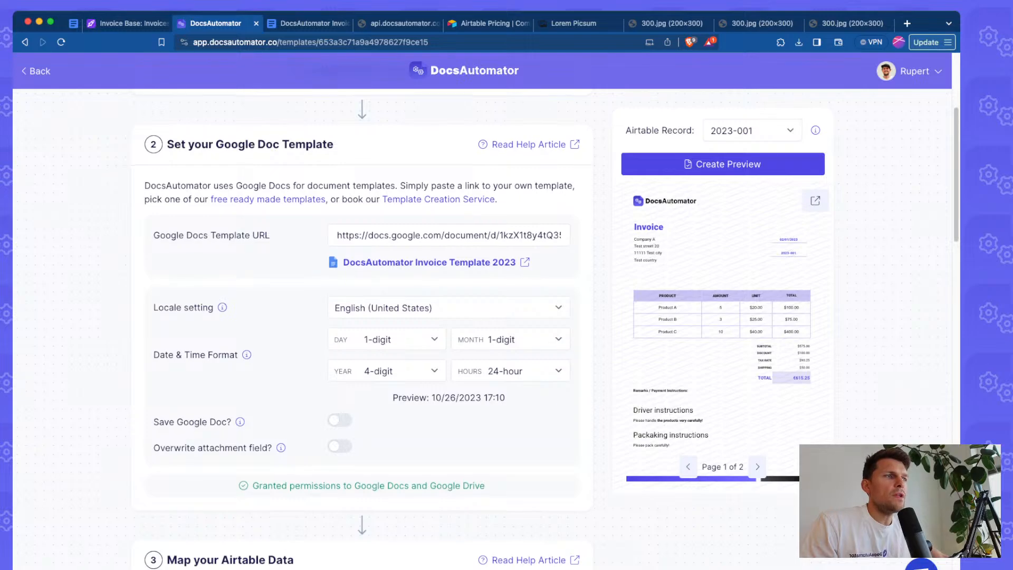
{"action": "scroll", "coordinate": [361, 327], "scroll_direction": "down", "scroll_amount": 1}
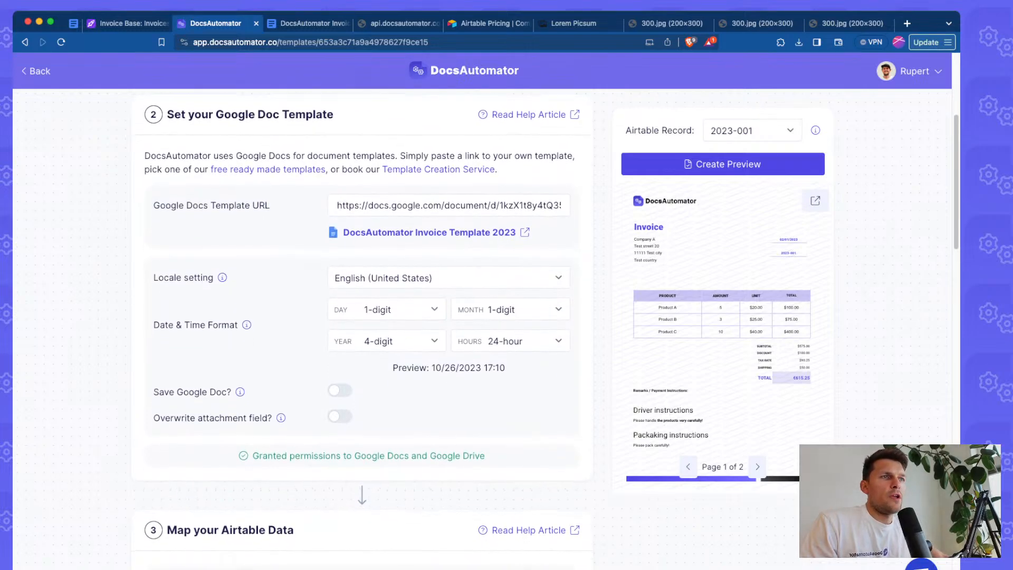
{"action": "scroll", "coordinate": [361, 327], "scroll_direction": "down", "scroll_amount": 1}
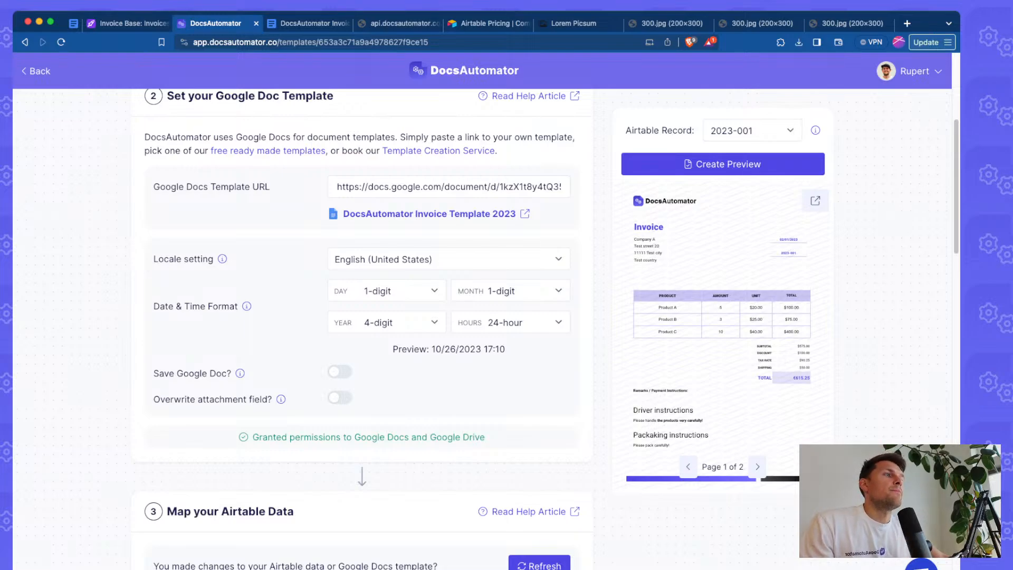
{"action": "scroll", "coordinate": [362, 324], "scroll_direction": "down", "scroll_amount": 1}
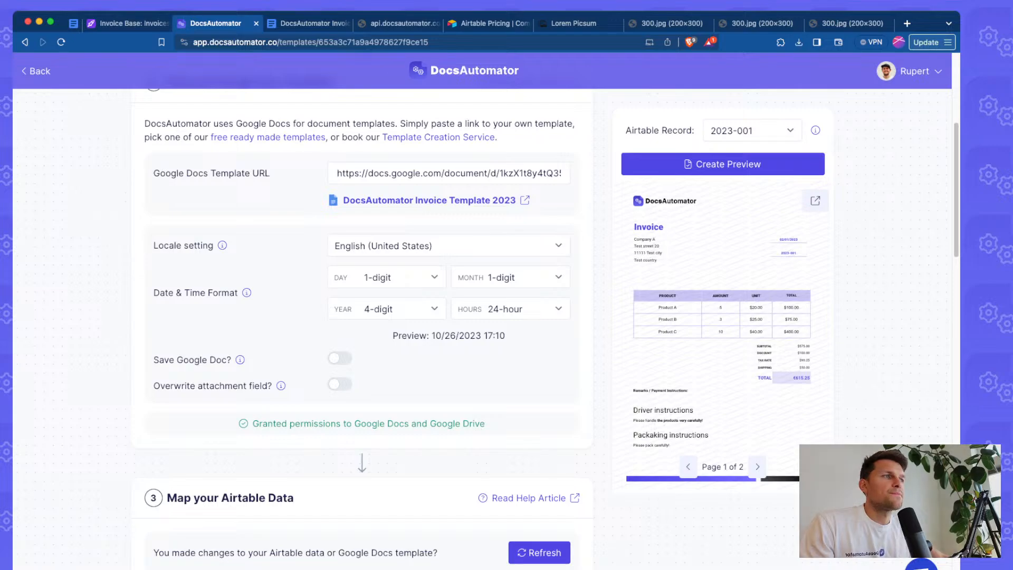
{"action": "scroll", "coordinate": [361, 327], "scroll_direction": "down", "scroll_amount": 1}
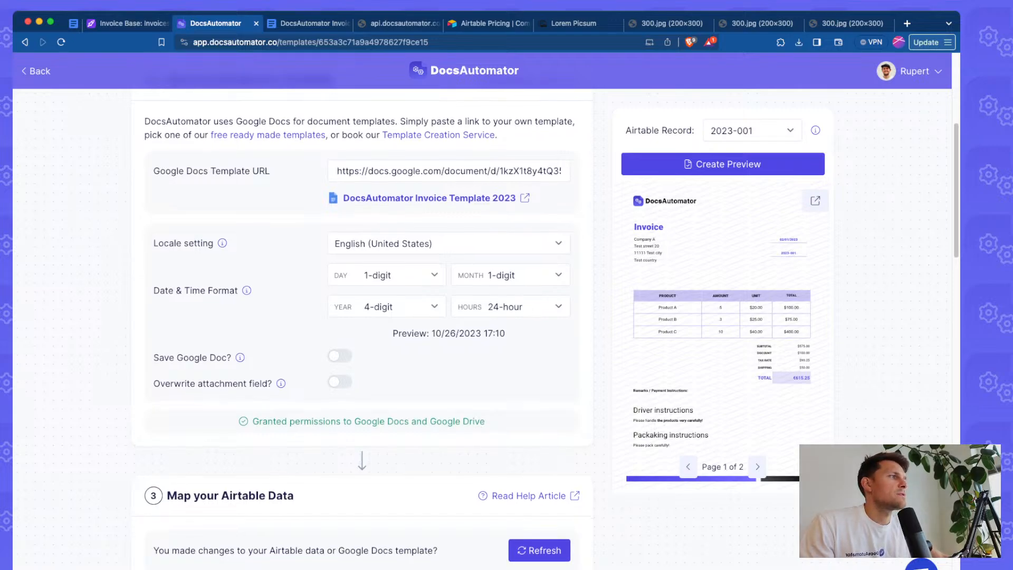
- Show the preview's second page, open the full PDF in its own tab and examine how the gallery images are arranged
{"action": "left_click", "coordinate": [757, 466]}
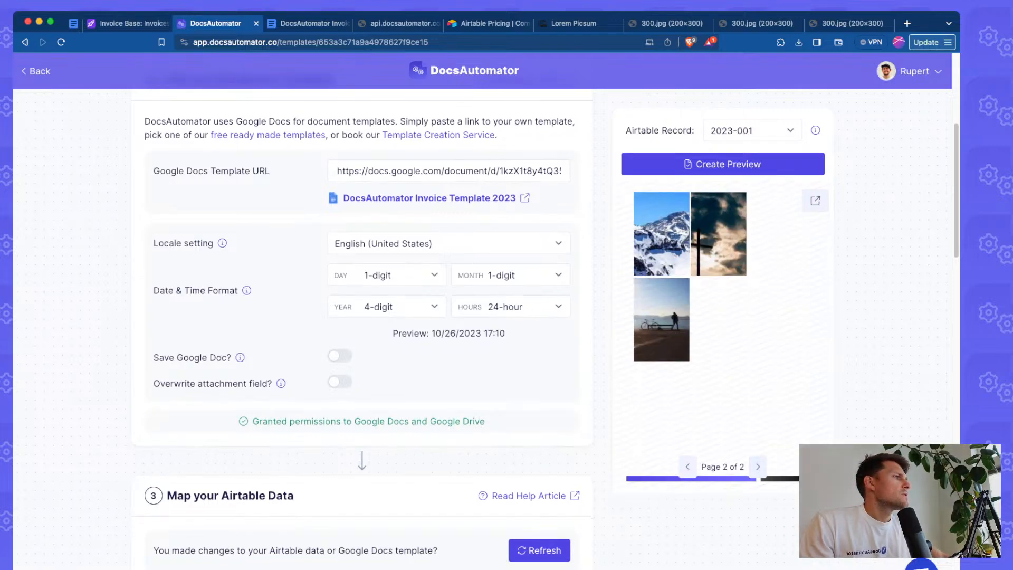
{"action": "left_click", "coordinate": [815, 201]}
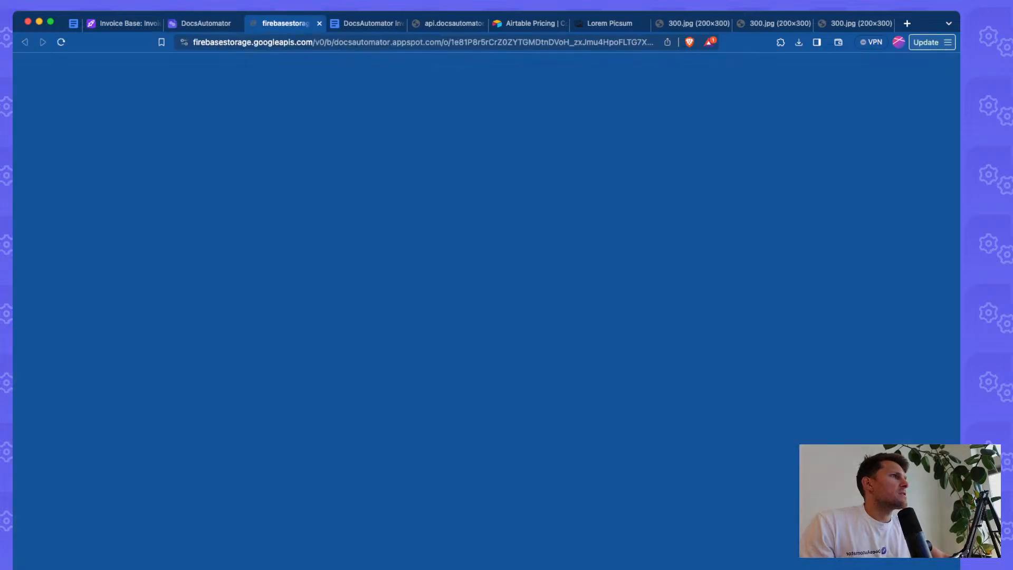
{"action": "scroll", "coordinate": [567, 327], "scroll_direction": "up", "scroll_amount": 4}
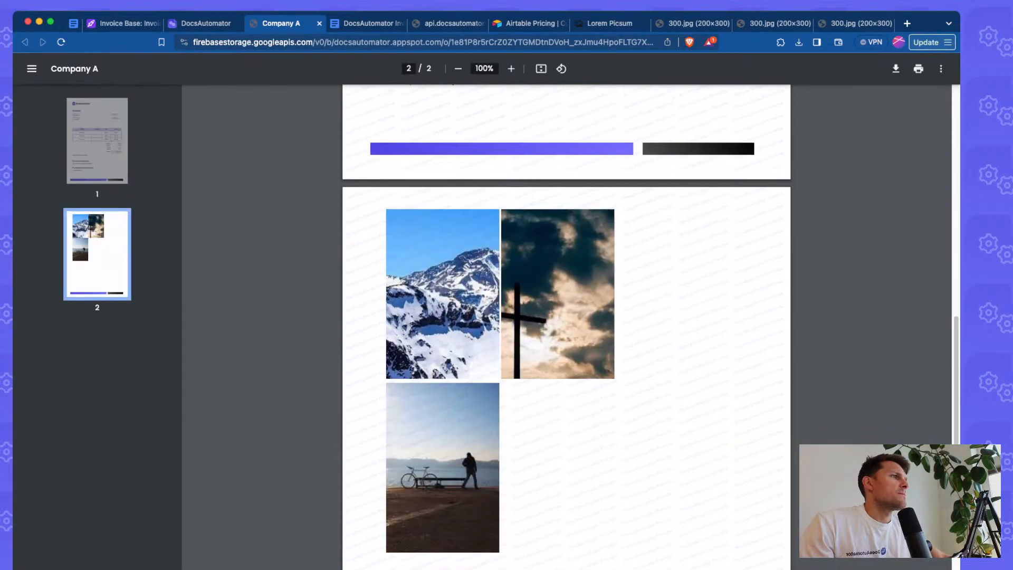
{"action": "scroll", "coordinate": [566, 327], "scroll_direction": "down", "scroll_amount": 1}
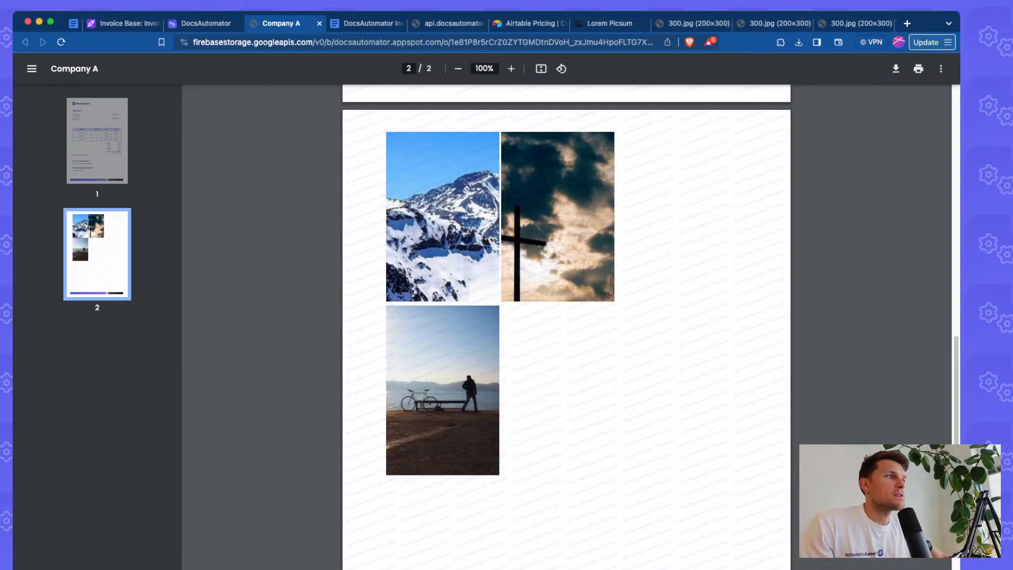
{"action": "scroll", "coordinate": [566, 326], "scroll_direction": "up", "scroll_amount": 1}
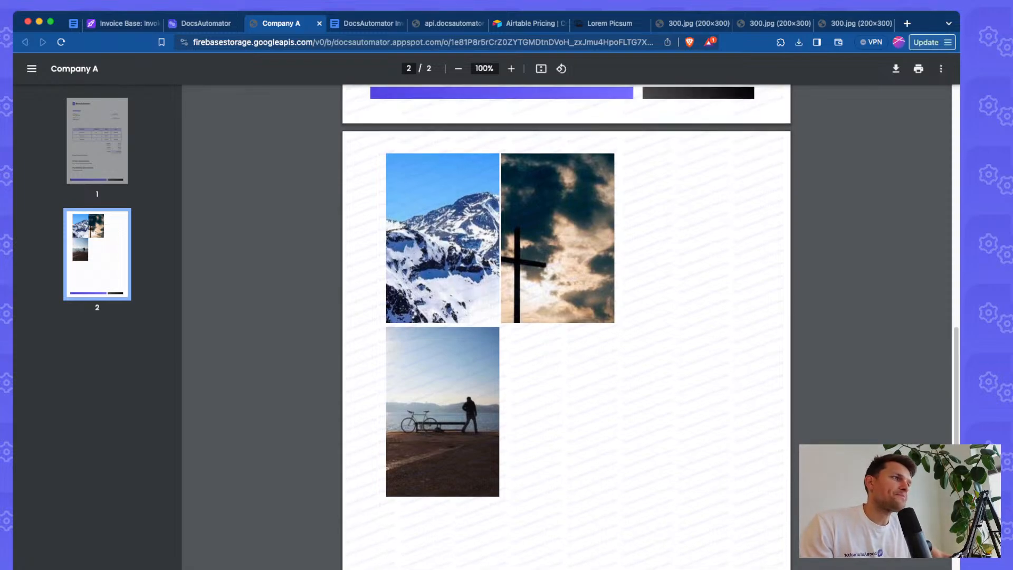
{"action": "scroll", "coordinate": [566, 327], "scroll_direction": "up", "scroll_amount": 4}
{"action": "scroll", "coordinate": [566, 327], "scroll_direction": "down", "scroll_amount": 3}
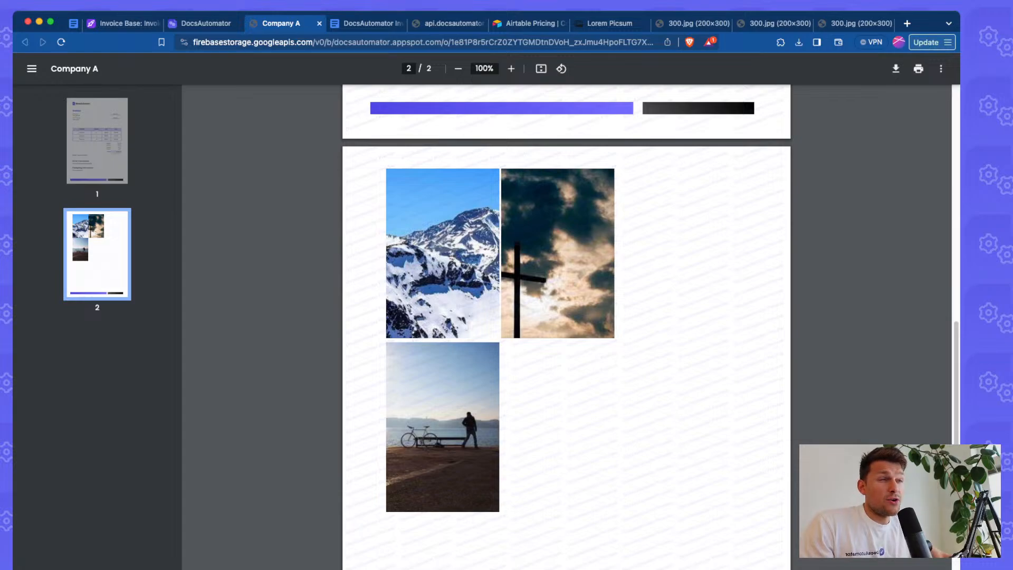
{"action": "scroll", "coordinate": [566, 327], "scroll_direction": "up", "scroll_amount": 1}
{"action": "scroll", "coordinate": [566, 327], "scroll_direction": "down", "scroll_amount": 1}
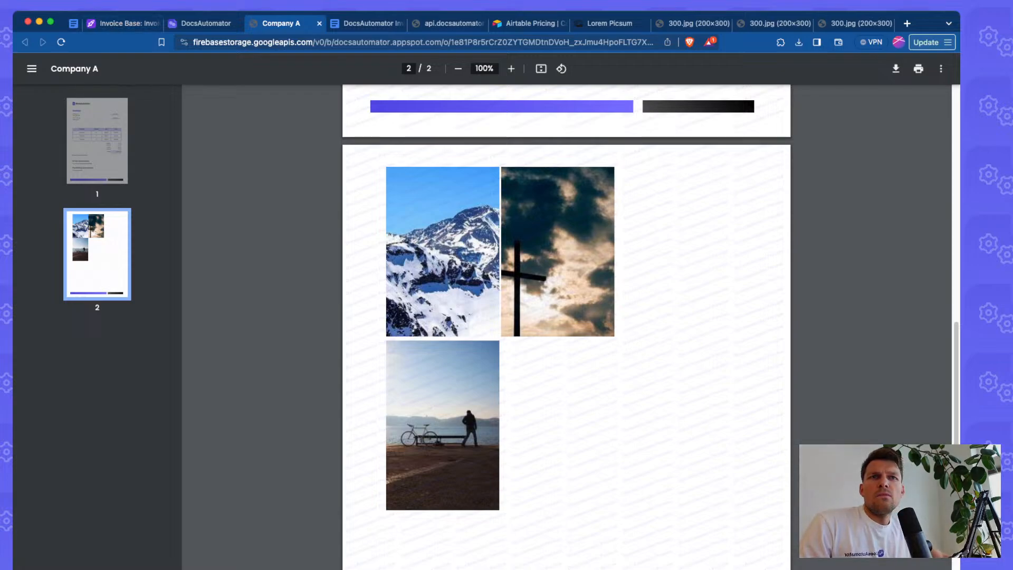
- Mark "Multiple images support (incl. file check)" as done in the DocsAutomator October 2023 Update checklist, and unmark it again
{"action": "left_click", "coordinate": [206, 23]}
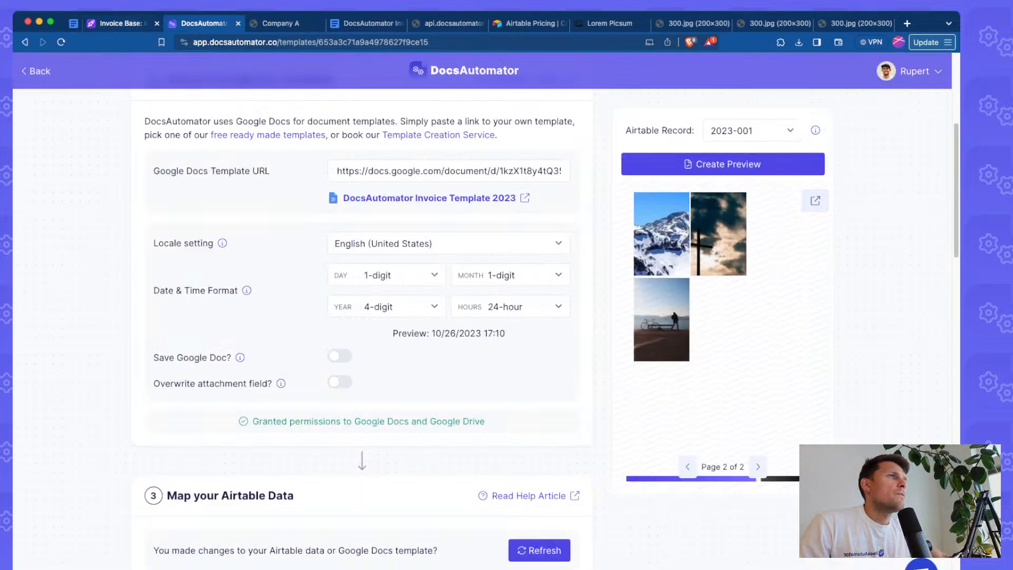
{"action": "left_click", "coordinate": [73, 24]}
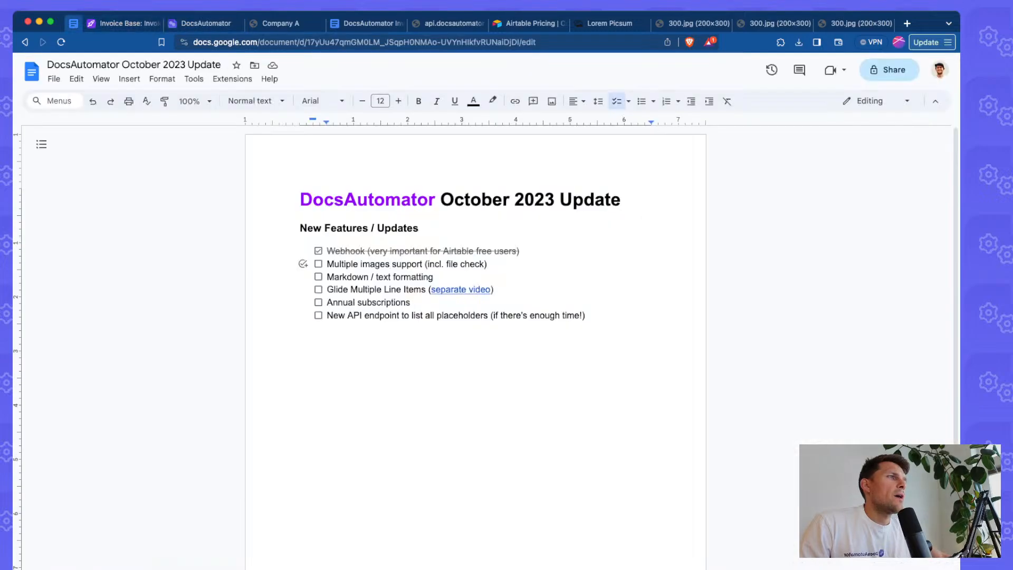
{"action": "left_click", "coordinate": [318, 264]}
{"action": "scroll", "coordinate": [391, 264], "scroll_direction": "down", "scroll_amount": 1}
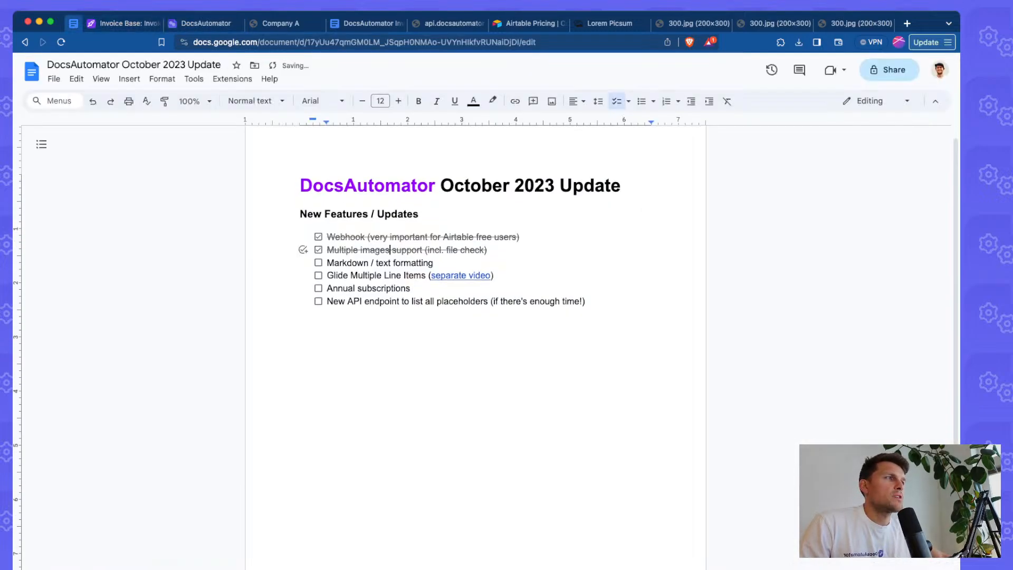
{"action": "left_click", "coordinate": [451, 249]}
{"action": "left_click", "coordinate": [318, 249]}
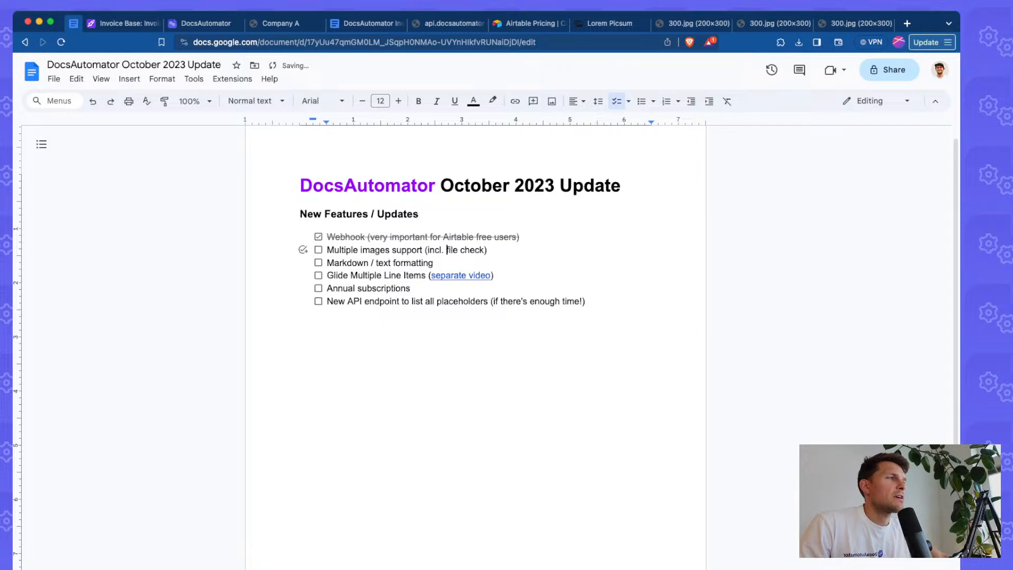
{"action": "left_click_drag", "start_coordinate": [446, 250], "coordinate": [483, 250]}
{"action": "left_click", "coordinate": [475, 249]}
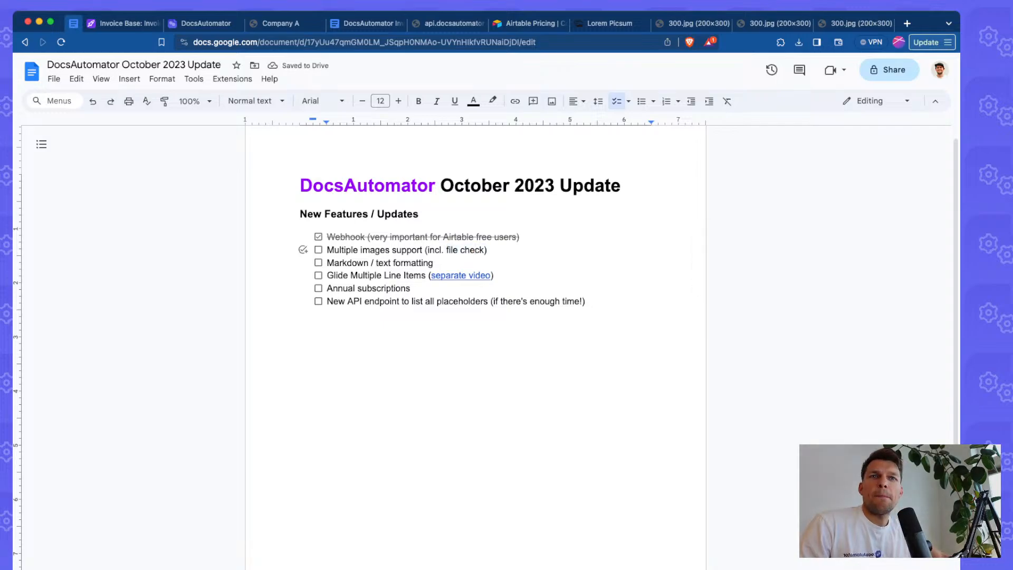
{"action": "key", "text": "super+Tab"}
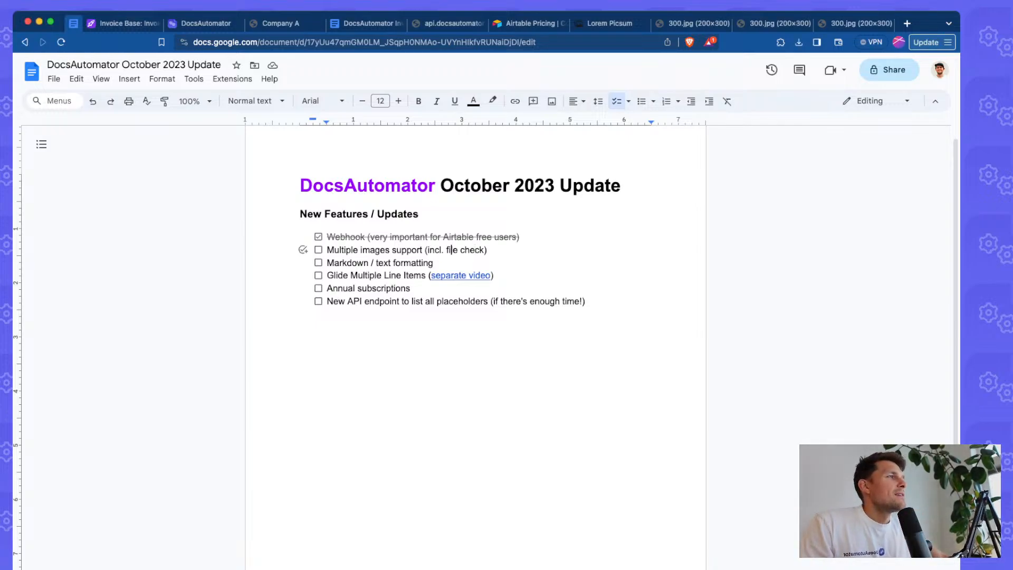
{"action": "left_click_drag", "start_coordinate": [484, 250], "coordinate": [446, 250]}
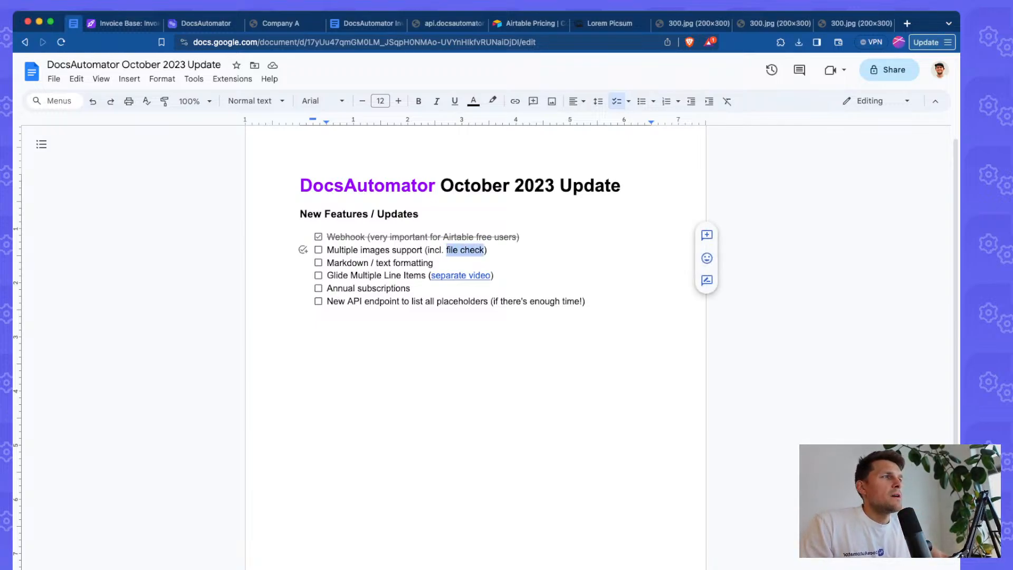
{"action": "left_click", "coordinate": [446, 250]}
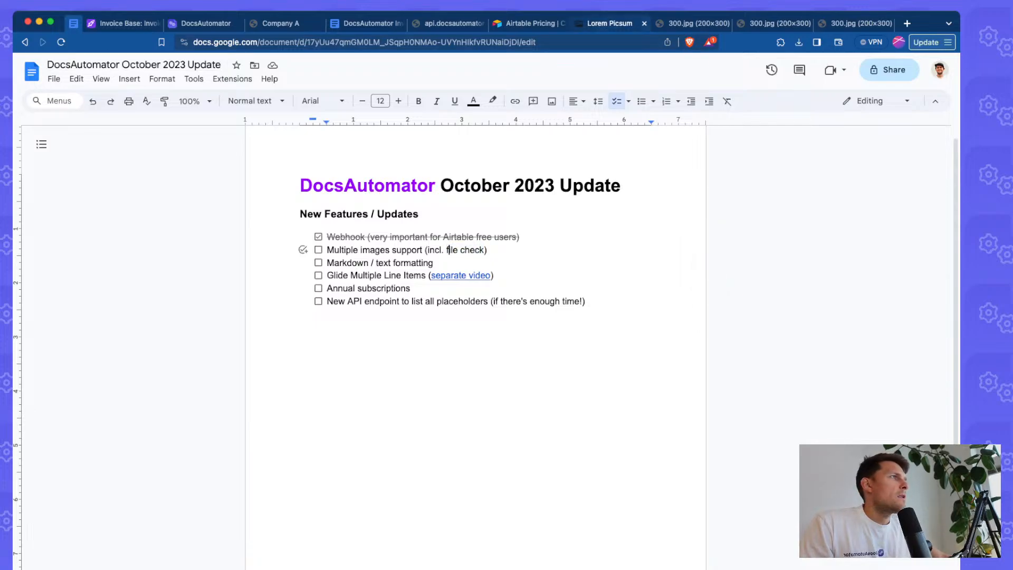
- Switch to the Airtable Invoice Base and attach dummy.pdf to the Images field of invoice 2023-001
{"action": "left_click", "coordinate": [121, 23]}
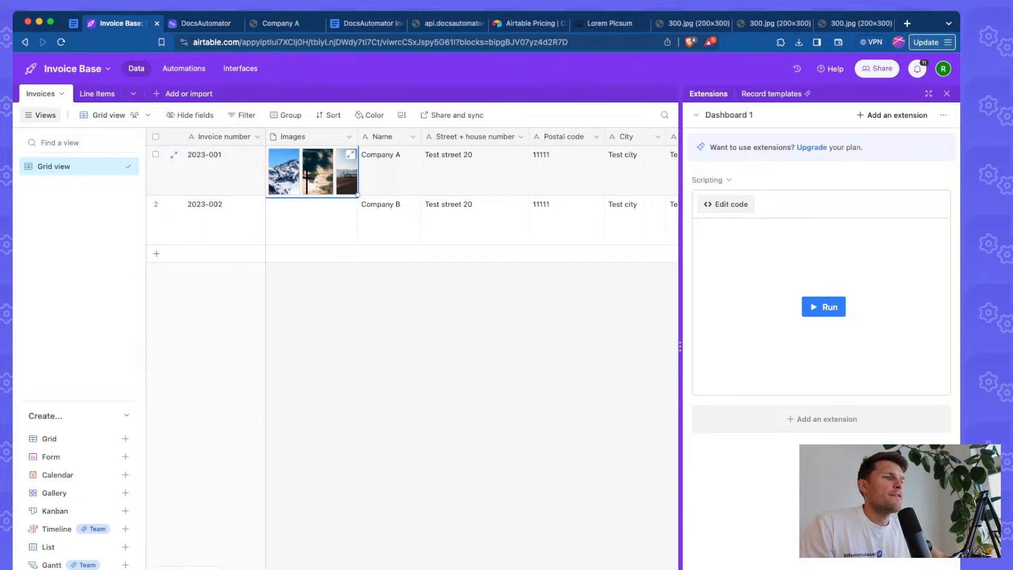
{"action": "mouse_move", "coordinate": [284, 173]}
{"action": "left_mouse_down"}
{"action": "mouse_move", "coordinate": [306, 216]}
{"action": "mouse_move", "coordinate": [299, 182]}
{"action": "left_mouse_up"}
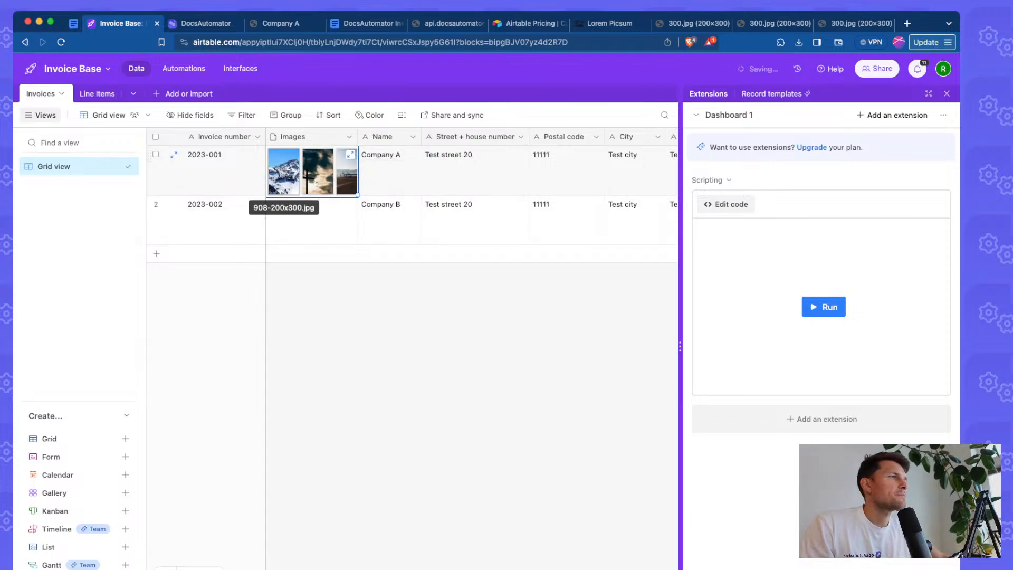
- Open the w3.org dummy PDF in a new browser tab, examine its address path and file name, and close the tab
{"action": "key", "text": "super+t"}
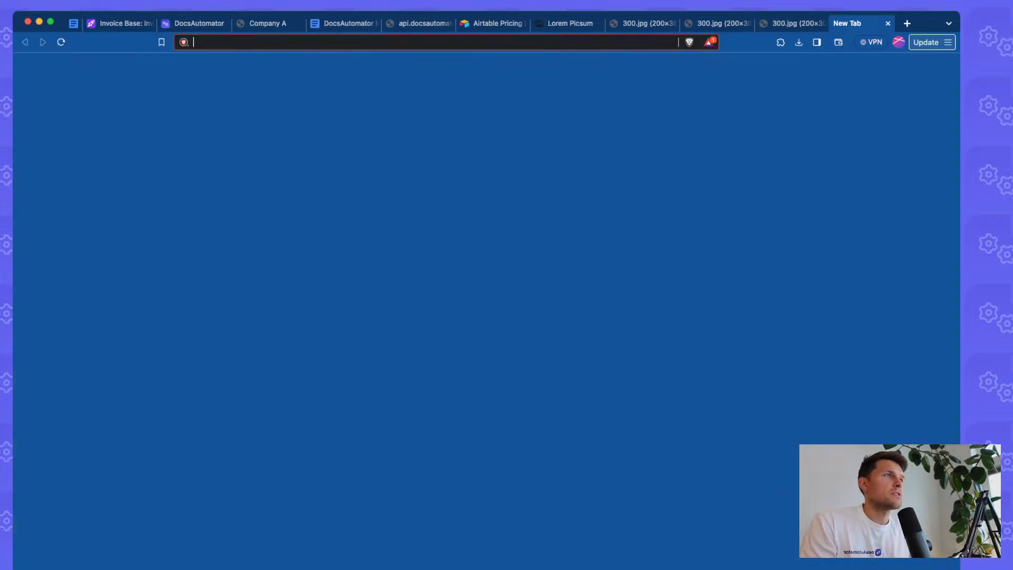
{"action": "type", "text": "dummy pdf"}
{"action": "key", "text": "Return"}
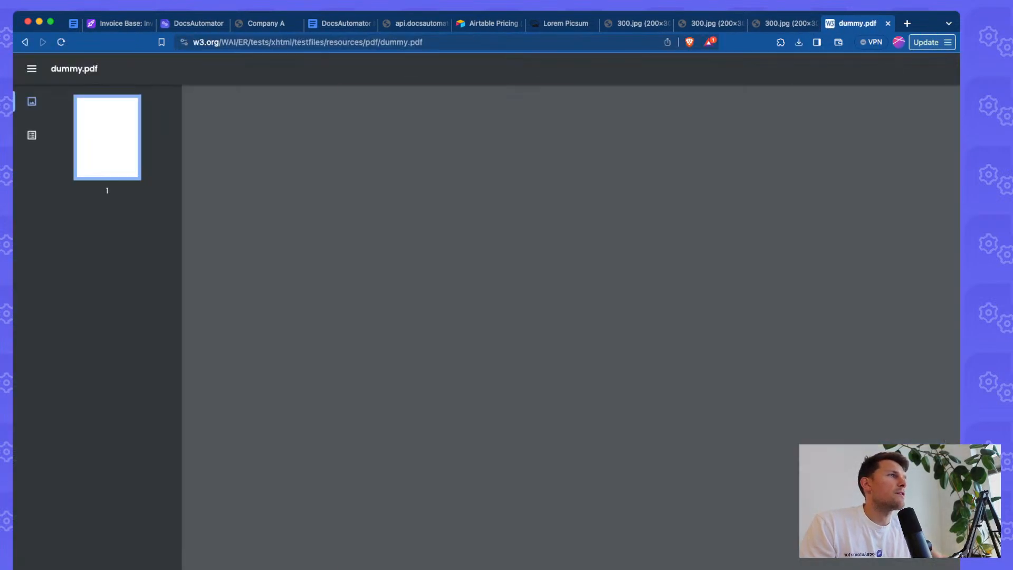
{"action": "left_click_drag", "start_coordinate": [471, 42], "coordinate": [401, 42]}
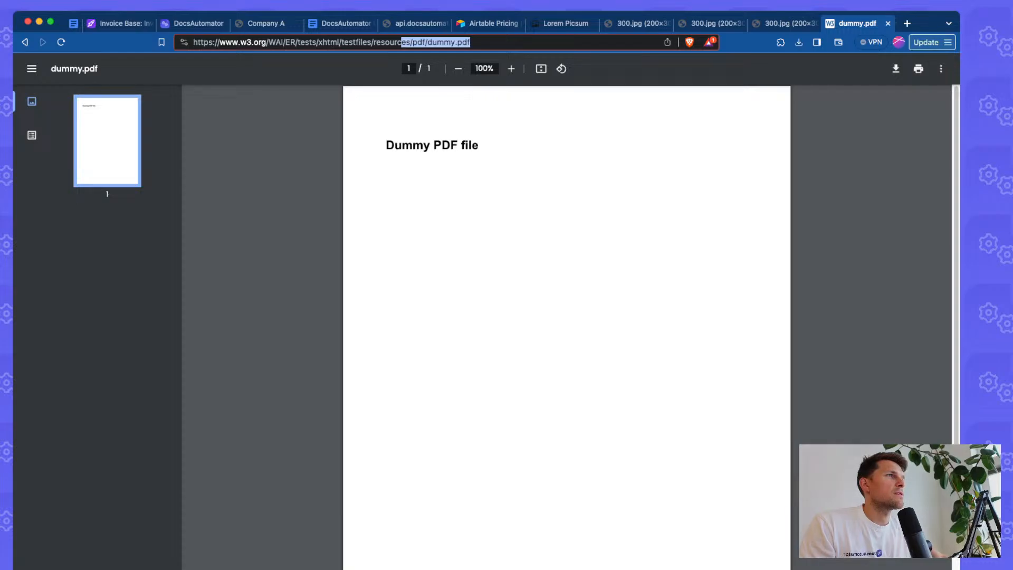
{"action": "double_click", "coordinate": [246, 42]}
{"action": "double_click", "coordinate": [259, 42]}
{"action": "left_click", "coordinate": [297, 43]}
{"action": "left_click_drag", "start_coordinate": [297, 42], "coordinate": [428, 43]}
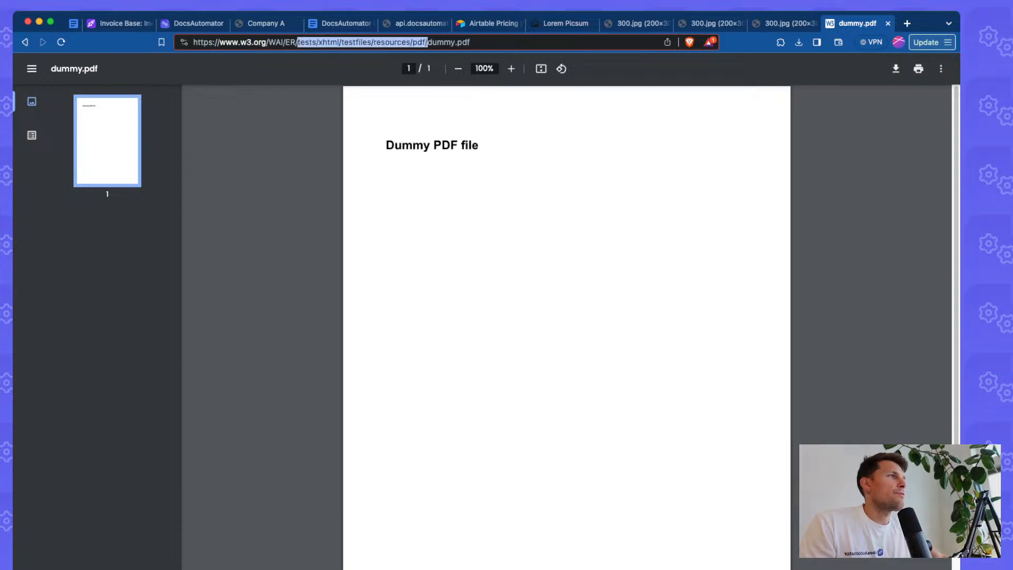
{"action": "left_click", "coordinate": [451, 43]}
{"action": "double_click", "coordinate": [451, 42]}
{"action": "left_click", "coordinate": [474, 211]}
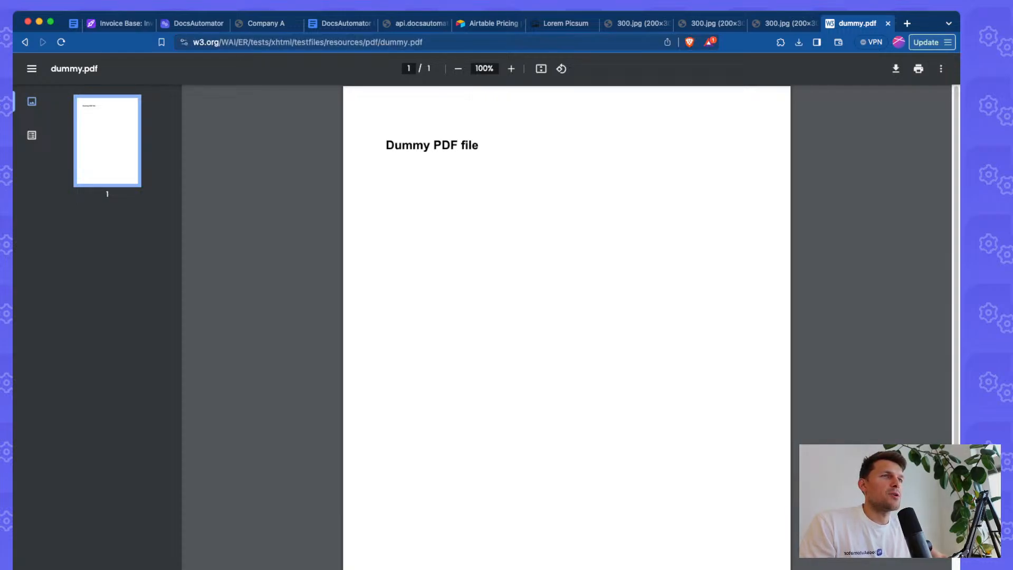
{"action": "key", "text": "super+w"}
- Expand the Images field of invoice 2023-001 and look through all its attachments, including dummy.pdf
{"action": "left_click", "coordinate": [350, 155]}
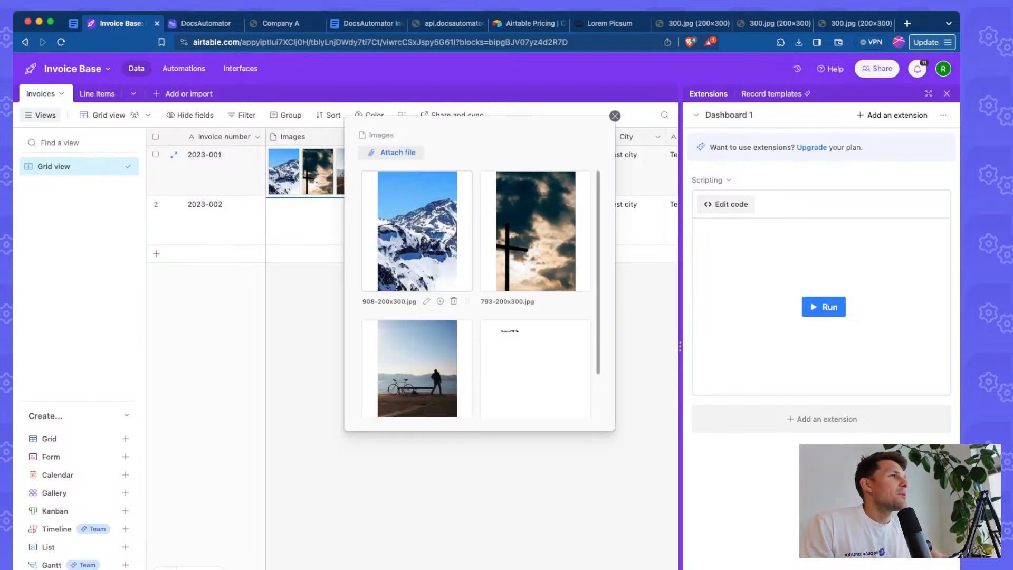
{"action": "scroll", "coordinate": [474, 290], "scroll_direction": "down", "scroll_amount": 2}
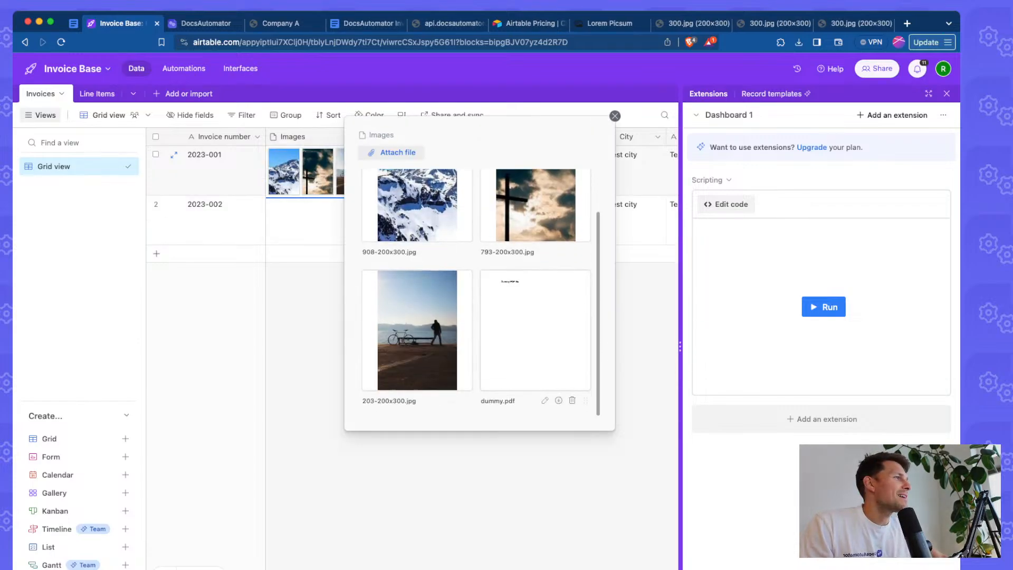
{"action": "scroll", "coordinate": [475, 291], "scroll_direction": "up", "scroll_amount": 2}
{"action": "scroll", "coordinate": [475, 290], "scroll_direction": "down", "scroll_amount": 2}
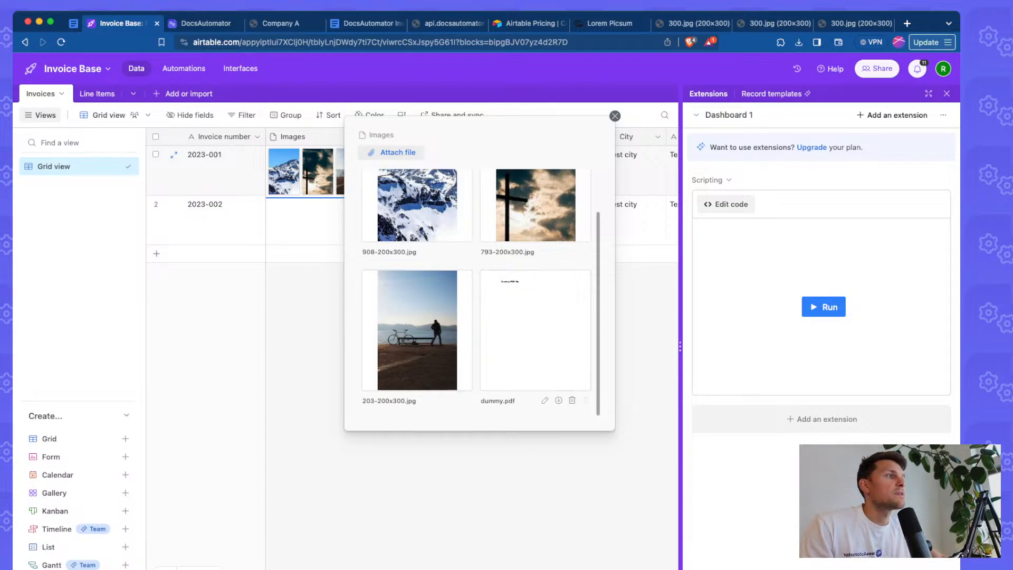
{"action": "key", "text": "Escape"}
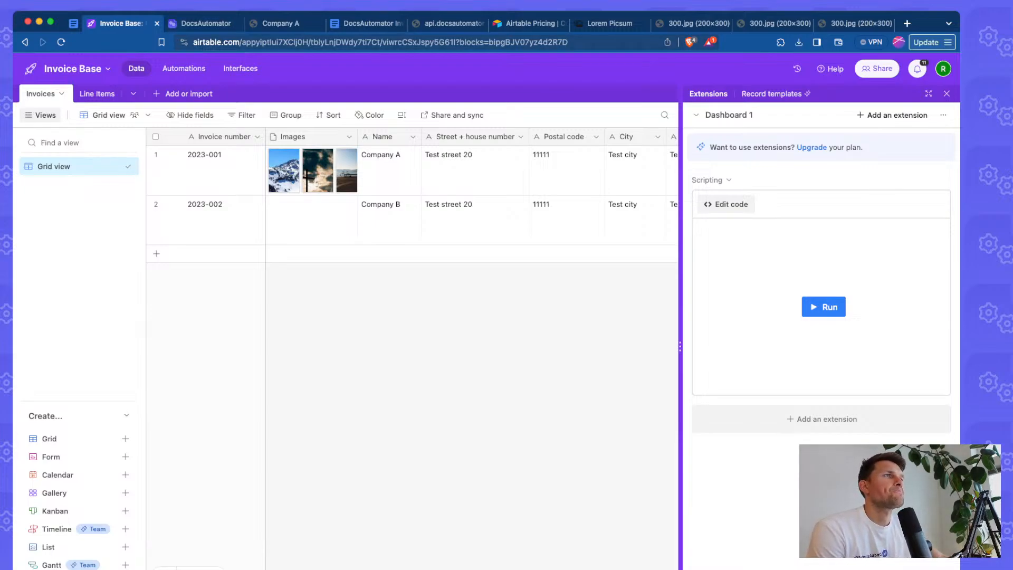
- Mark "Multiple images support (incl. file check)" as done in the DocsAutomator October 2023 Update checklist
{"action": "left_click", "coordinate": [73, 23]}
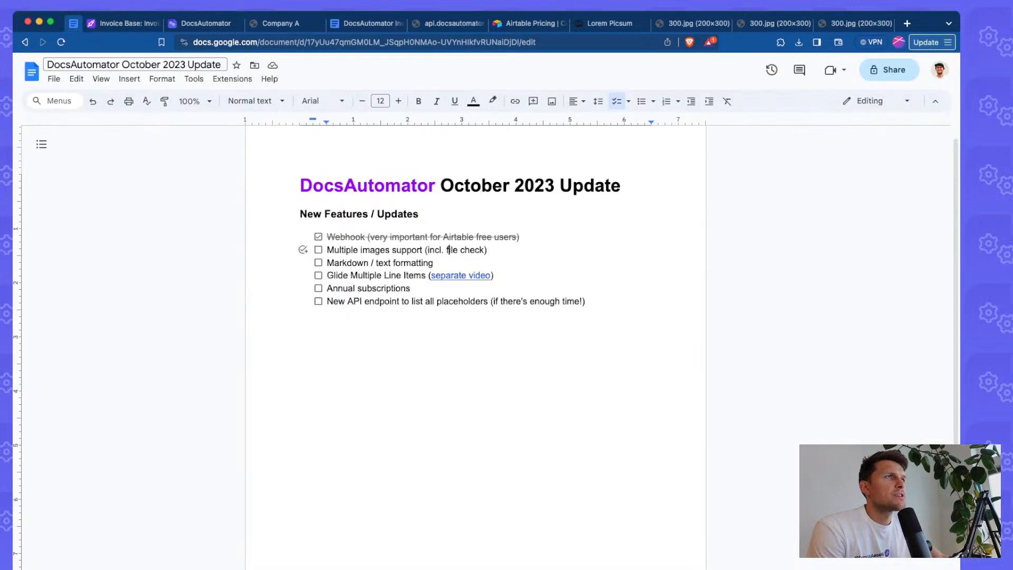
{"action": "left_click_drag", "start_coordinate": [346, 250], "coordinate": [406, 250]}
{"action": "left_click", "coordinate": [406, 250]}
{"action": "triple_click", "coordinate": [409, 250]}
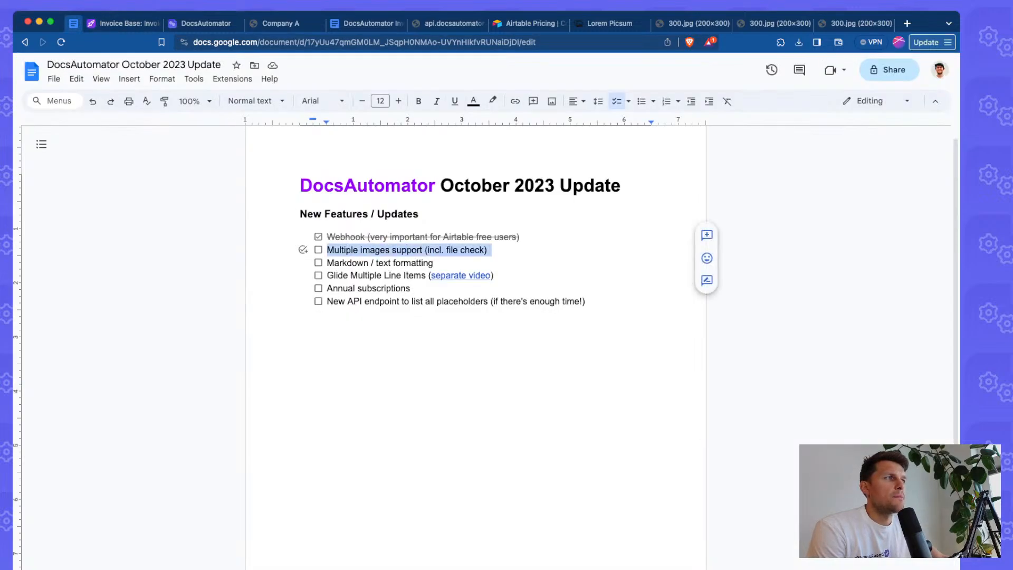
{"action": "left_click", "coordinate": [421, 250]}
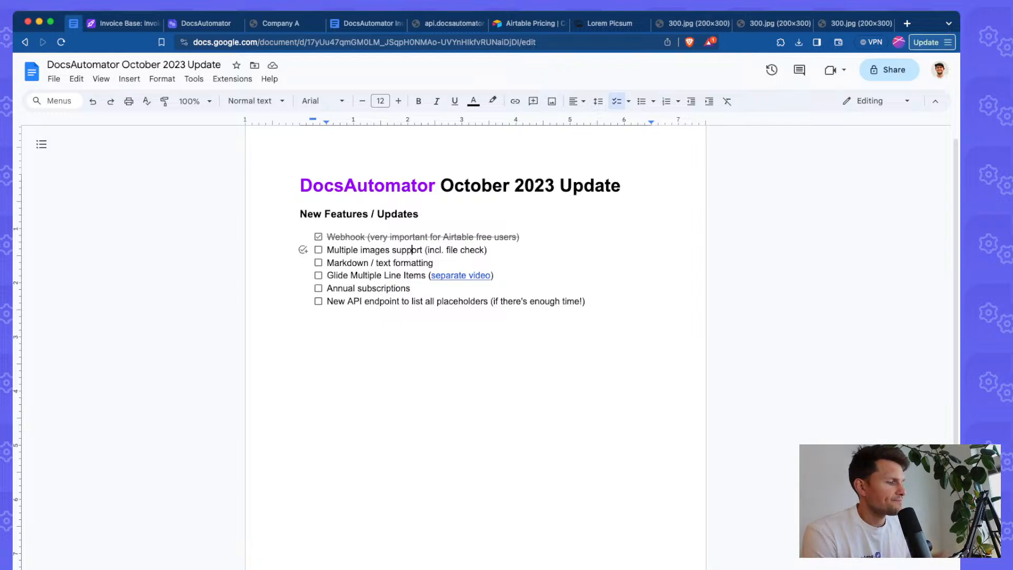
{"action": "key", "text": "super+alt+Return"}
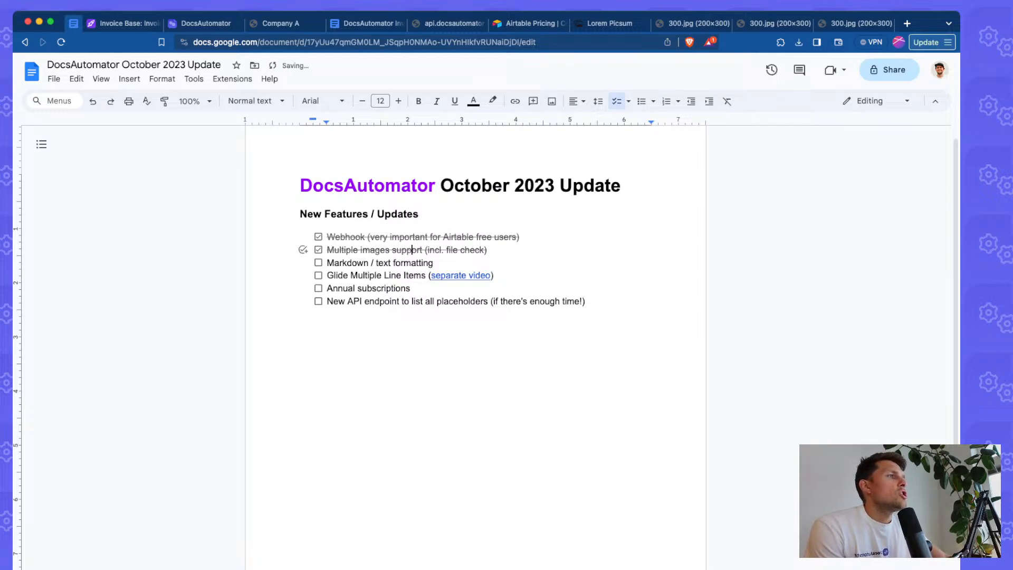
{"action": "left_click_drag", "start_coordinate": [364, 263], "coordinate": [402, 262]}
{"action": "left_click", "coordinate": [393, 262]}
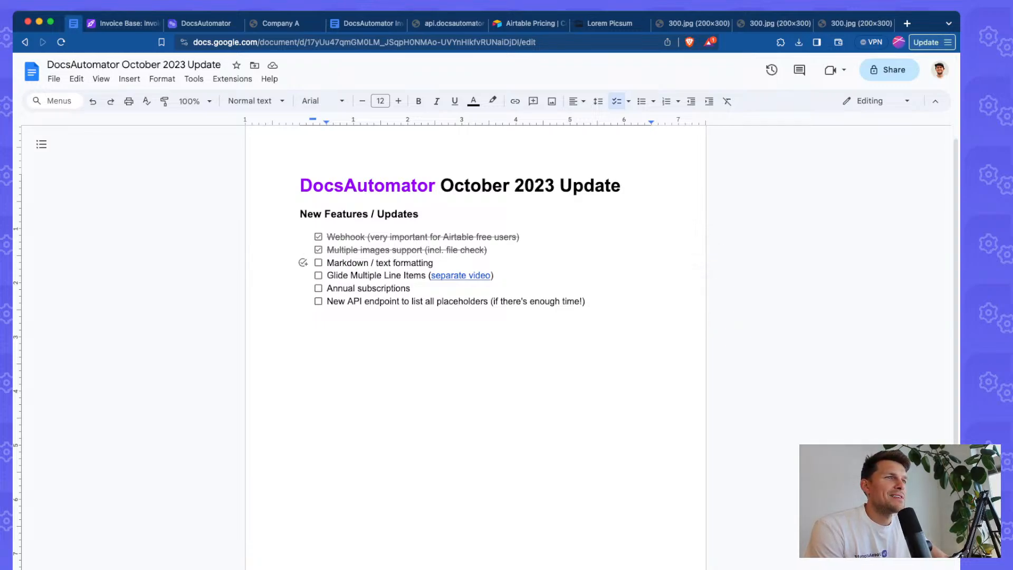
{"action": "left_click_drag", "start_coordinate": [352, 263], "coordinate": [403, 263]}
{"action": "left_click", "coordinate": [404, 263]}
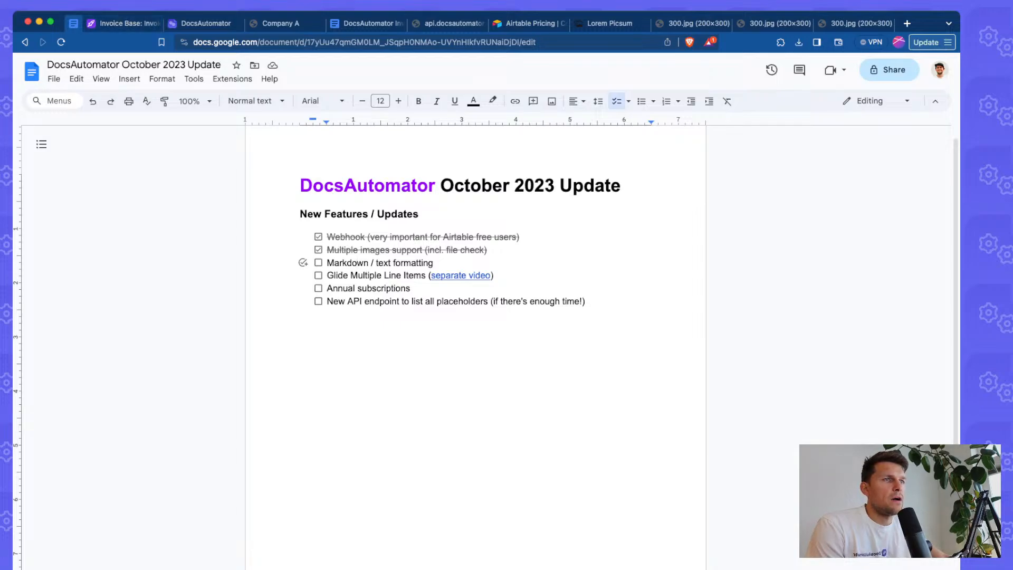
- Check the configuration of the Airtable invoices' Instructions field, including its type and rich text formatting option, without changing it
{"action": "left_click", "coordinate": [123, 23]}
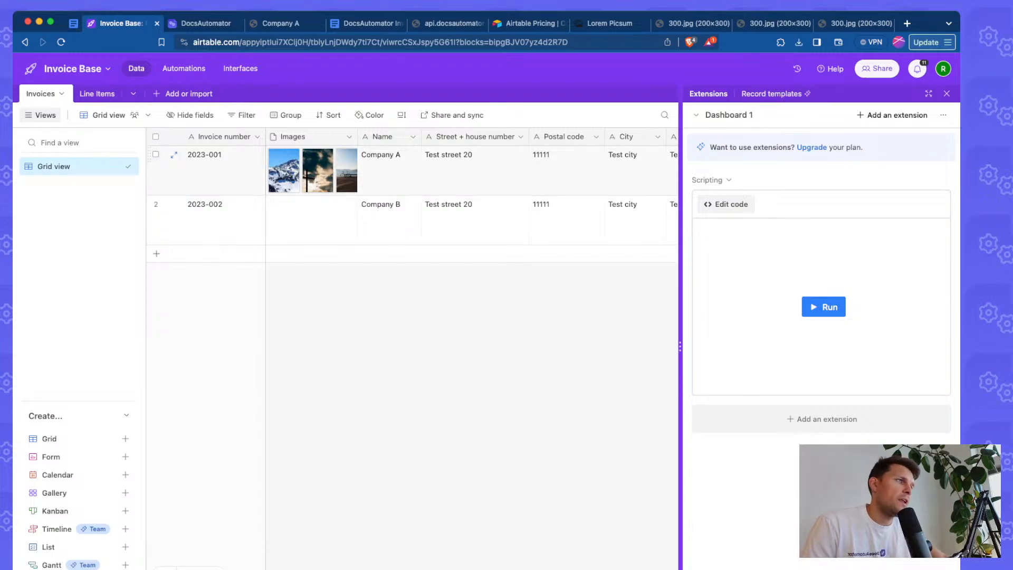
{"action": "scroll", "coordinate": [472, 263], "scroll_direction": "right", "scroll_amount": 15}
{"action": "left_click", "coordinate": [539, 177]}
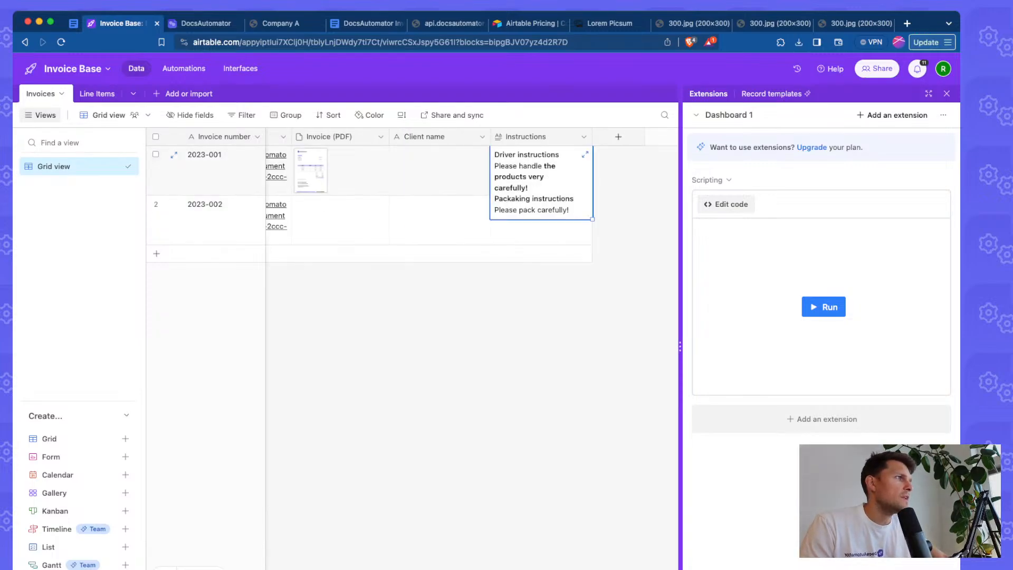
{"action": "left_click", "coordinate": [584, 137]}
{"action": "left_click", "coordinate": [534, 162]}
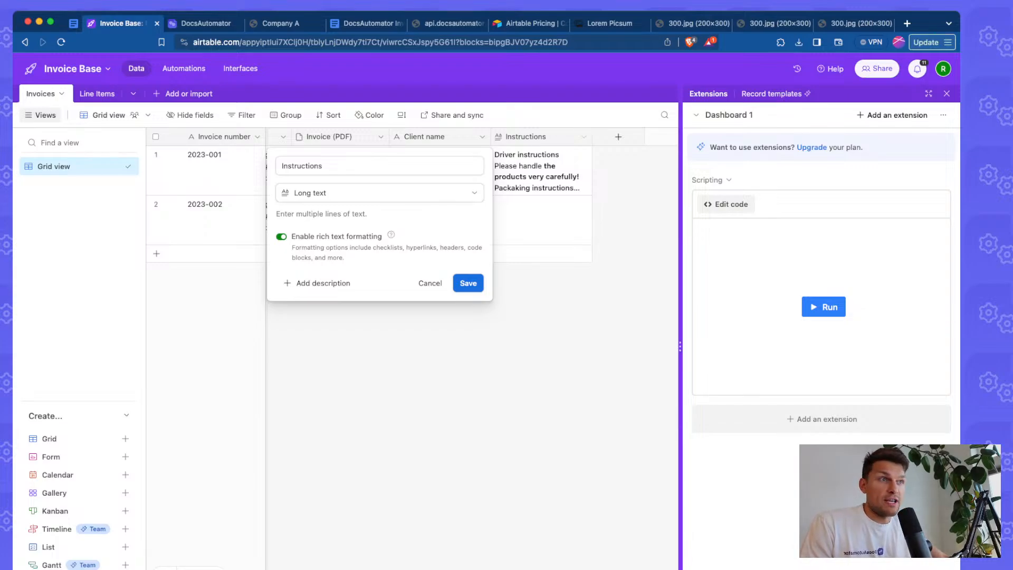
{"action": "left_click", "coordinate": [548, 172]}
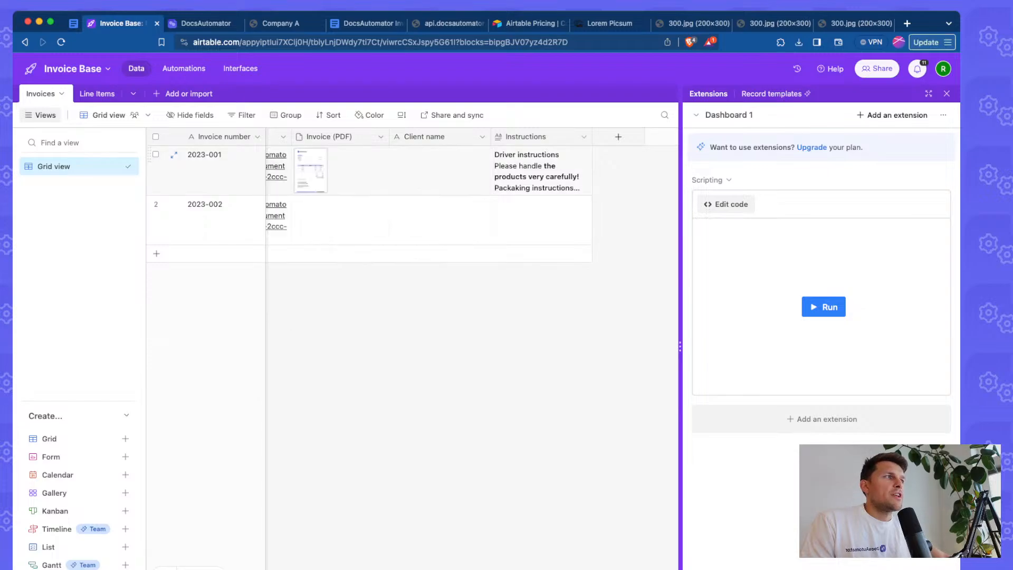
- Expand the Instructions text of invoice 2023-001, view the block formatting options on a new last line, and remove that line
{"action": "left_click", "coordinate": [548, 171]}
{"action": "left_click", "coordinate": [585, 155]}
{"action": "left_click", "coordinate": [345, 212]}
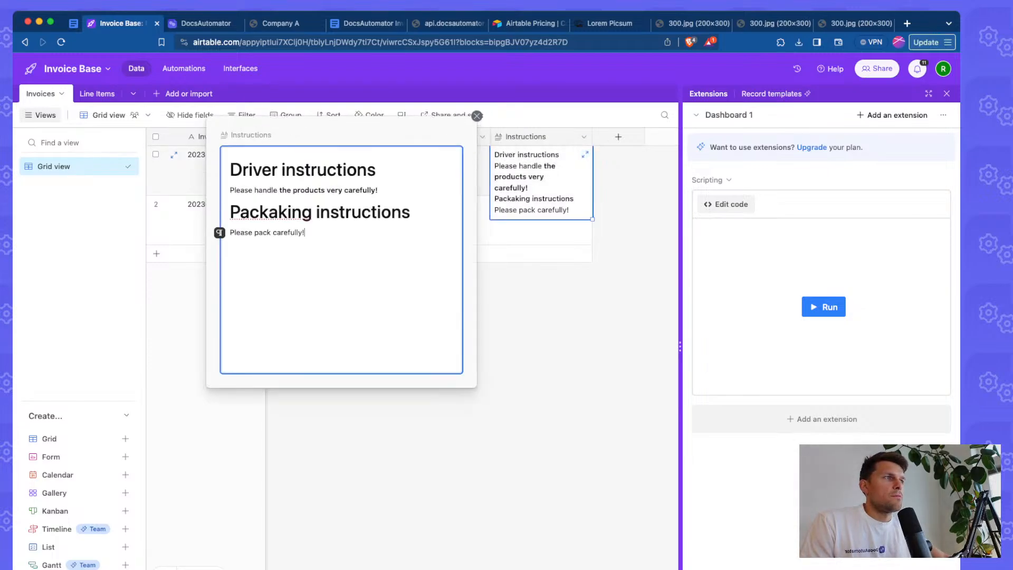
{"action": "key", "text": "Return"}
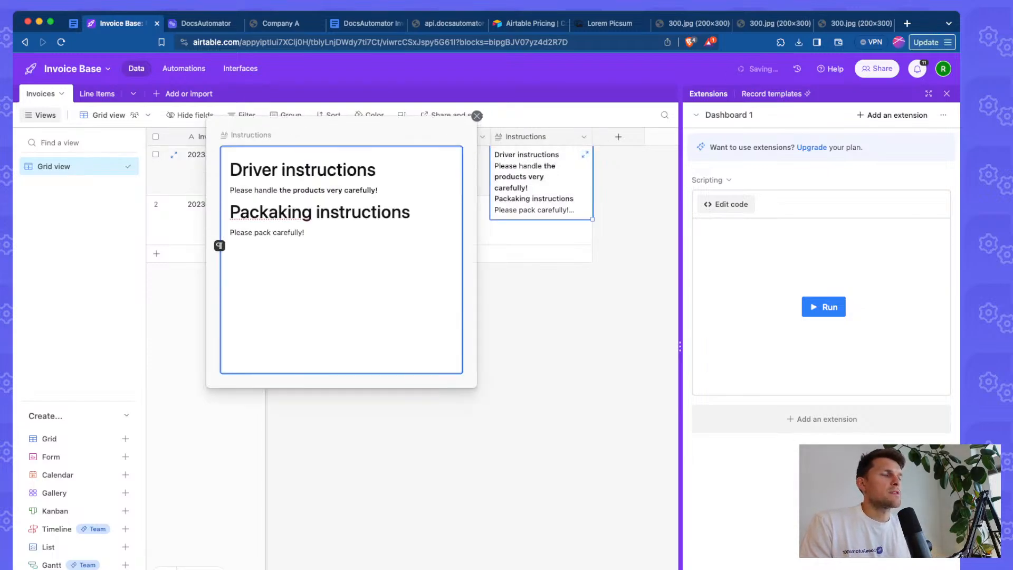
{"action": "left_click", "coordinate": [219, 245]}
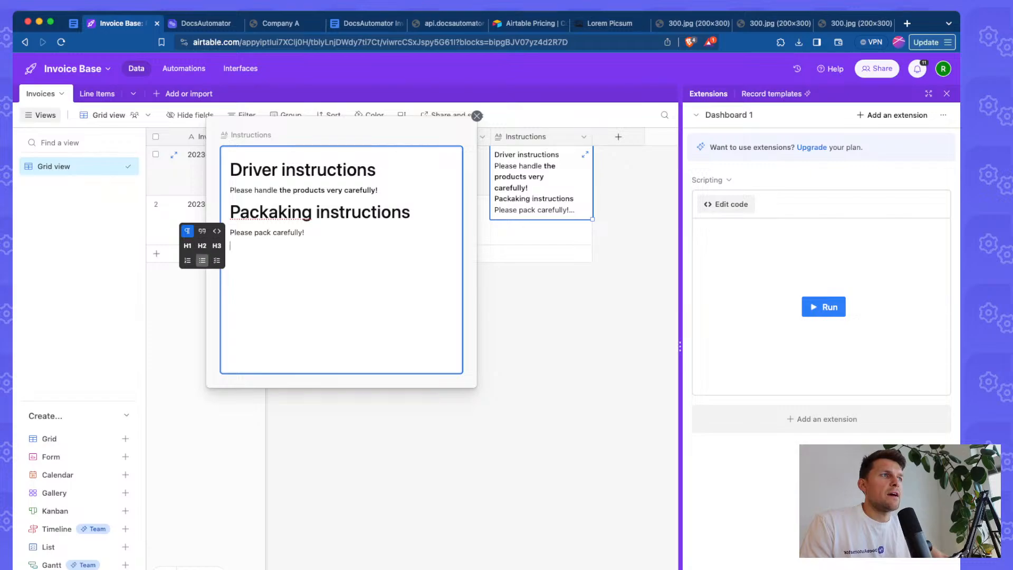
{"action": "left_click", "coordinate": [276, 232]}
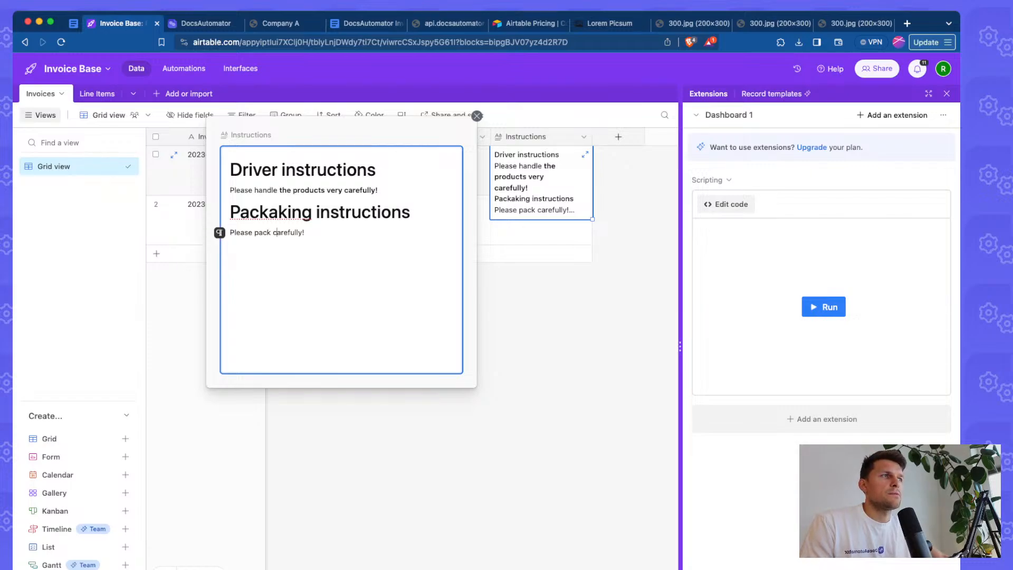
{"action": "left_click", "coordinate": [230, 244]}
{"action": "key", "text": "BackSpace"}
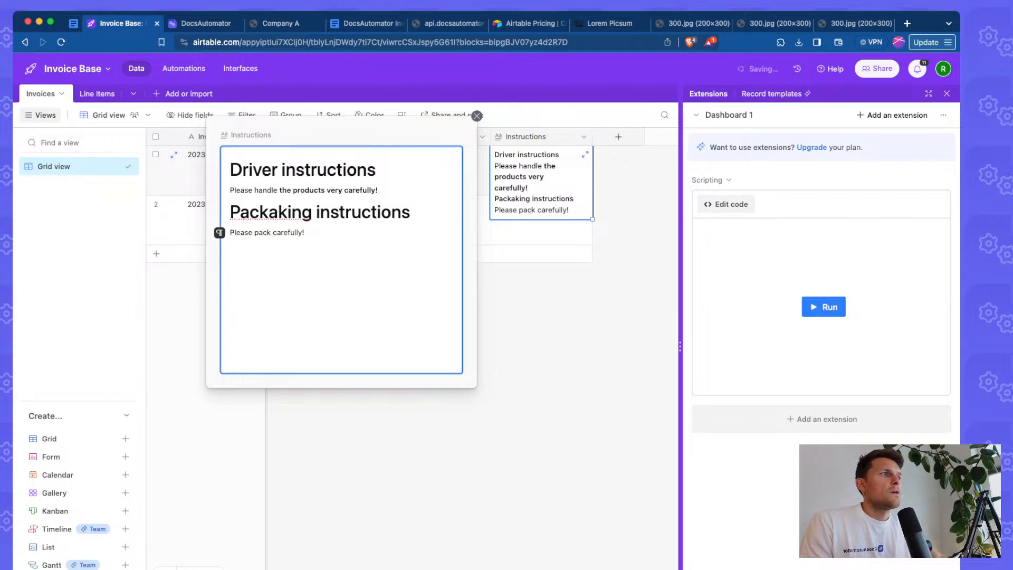
- Try bold, italic and strikethrough on the word "carefully" in the packaging instructions, and remove all three formats again
{"action": "double_click", "coordinate": [288, 233]}
{"action": "key", "text": "super+i"}
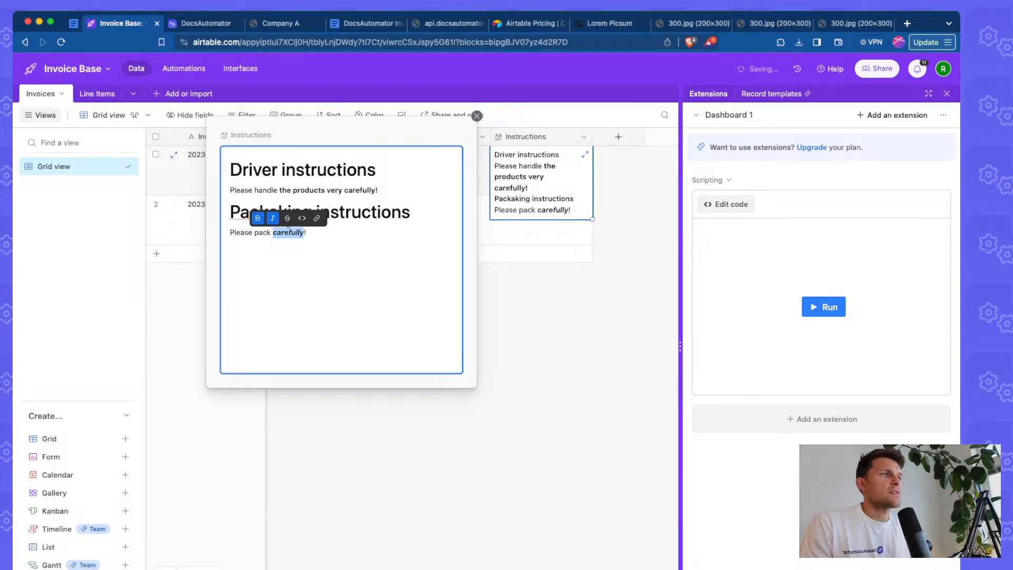
{"action": "left_click", "coordinate": [288, 223]}
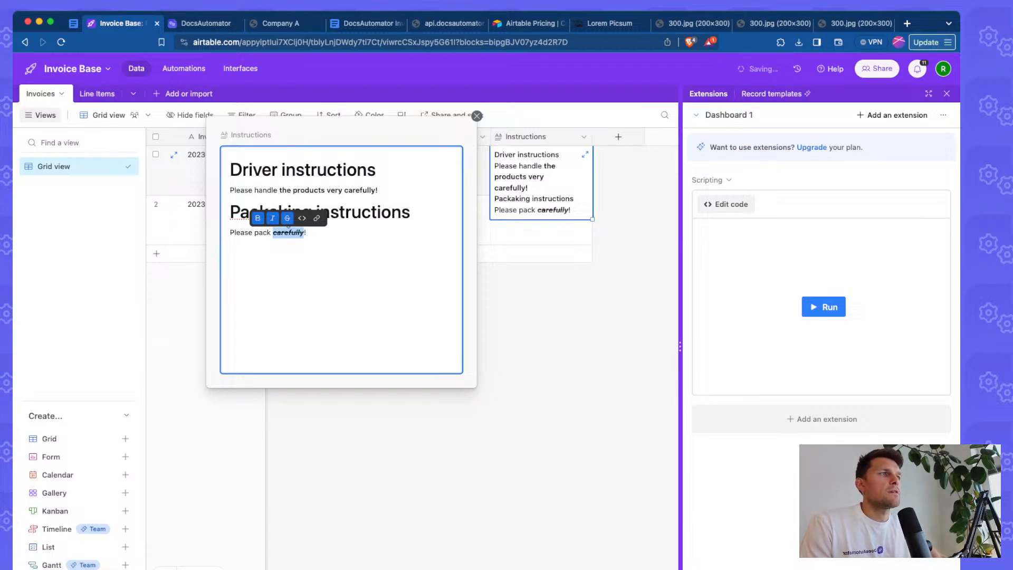
{"action": "left_click", "coordinate": [287, 218]}
{"action": "left_click", "coordinate": [273, 218]}
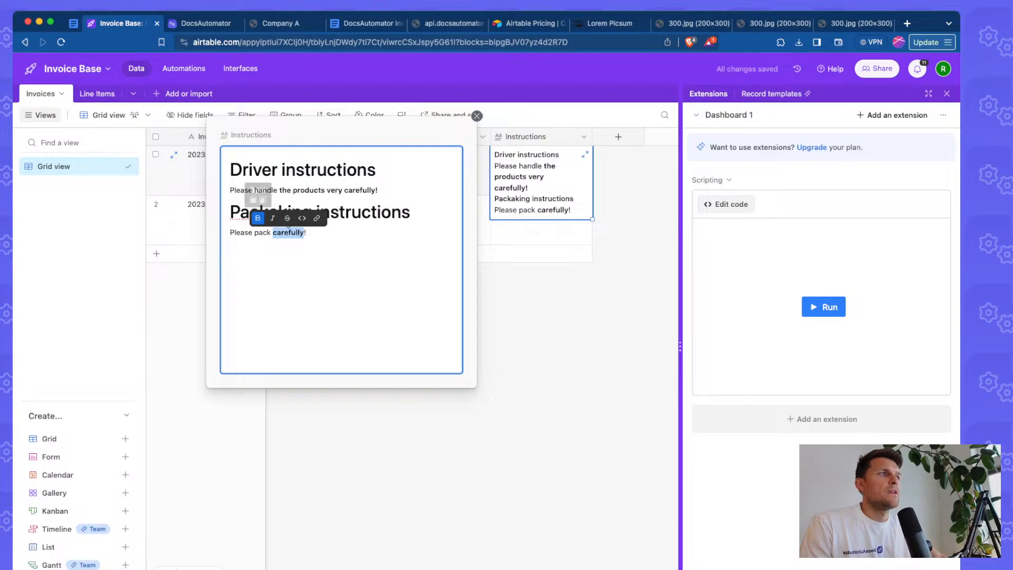
{"action": "left_click", "coordinate": [258, 218]}
{"action": "left_click", "coordinate": [311, 233]}
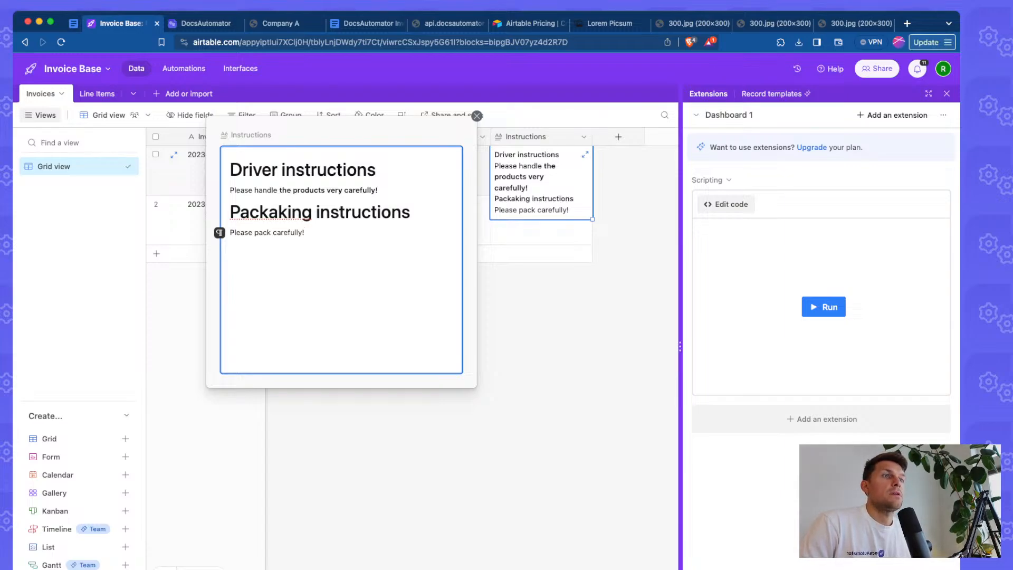
- Close the expanded Instructions text, switch to DocsAutomator and show page 1 of the invoice preview
{"action": "key", "text": "super+a"}
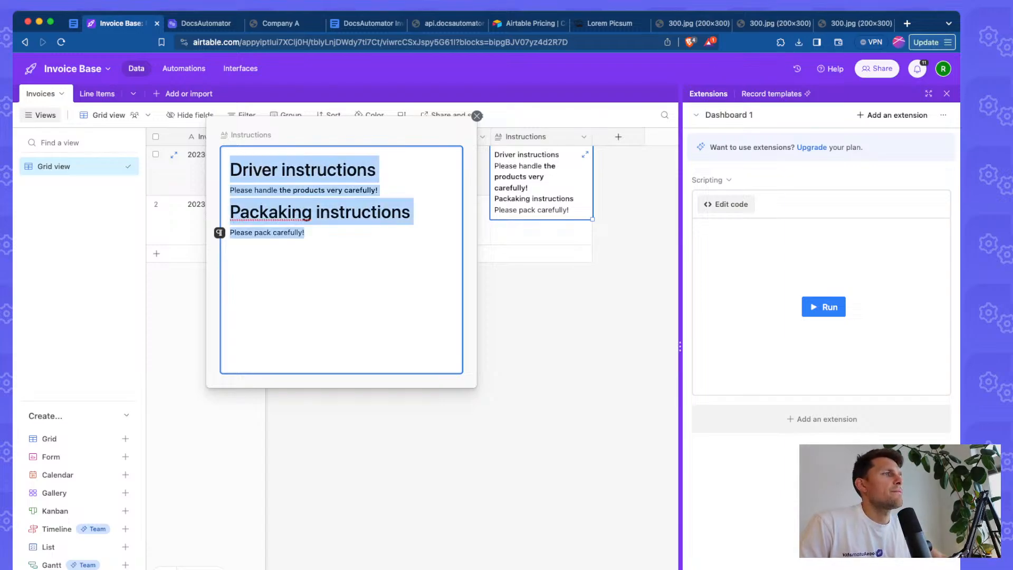
{"action": "left_click", "coordinate": [338, 211]}
{"action": "key", "text": "Escape"}
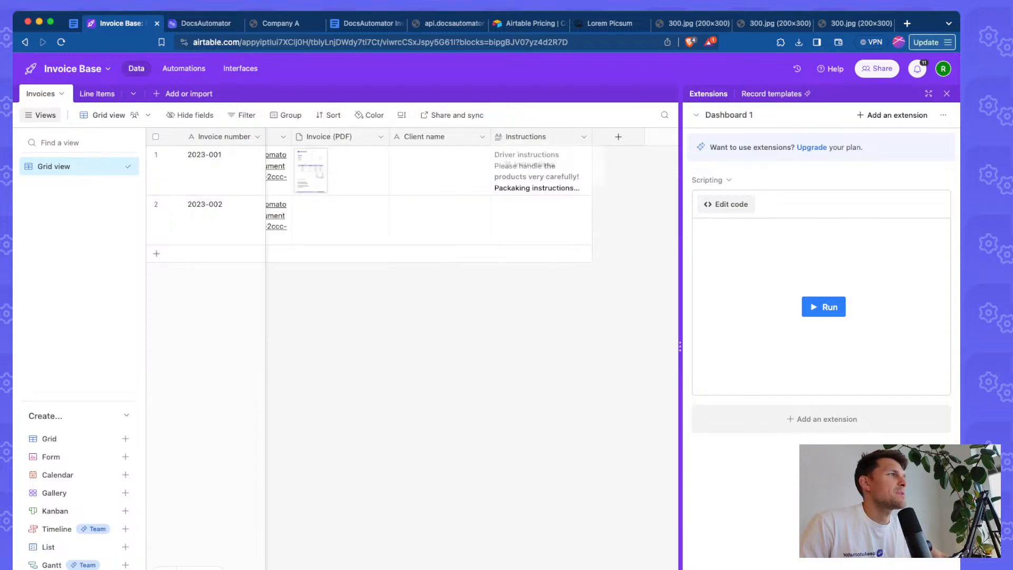
{"action": "left_click", "coordinate": [205, 23]}
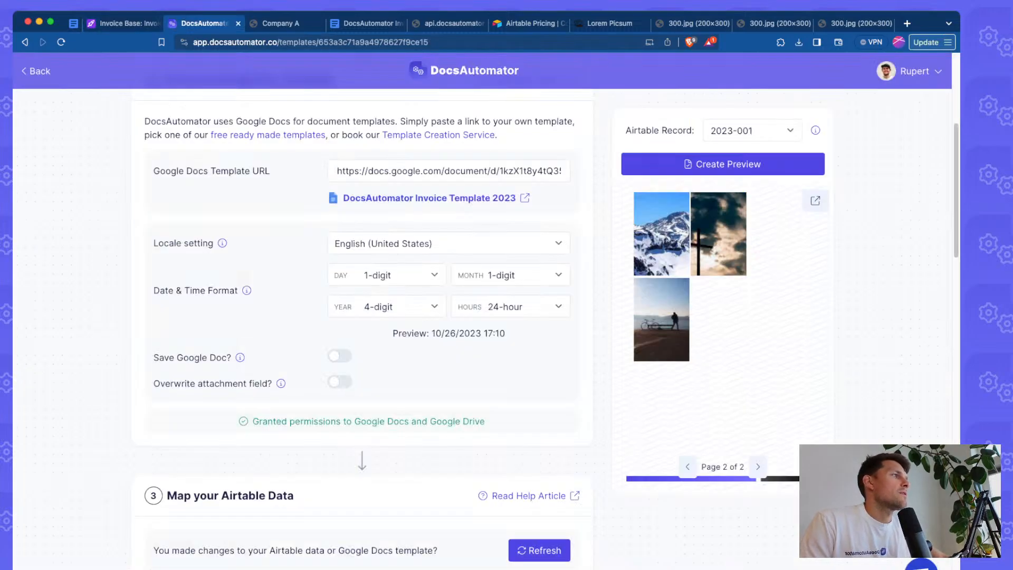
{"action": "left_click", "coordinate": [687, 466]}
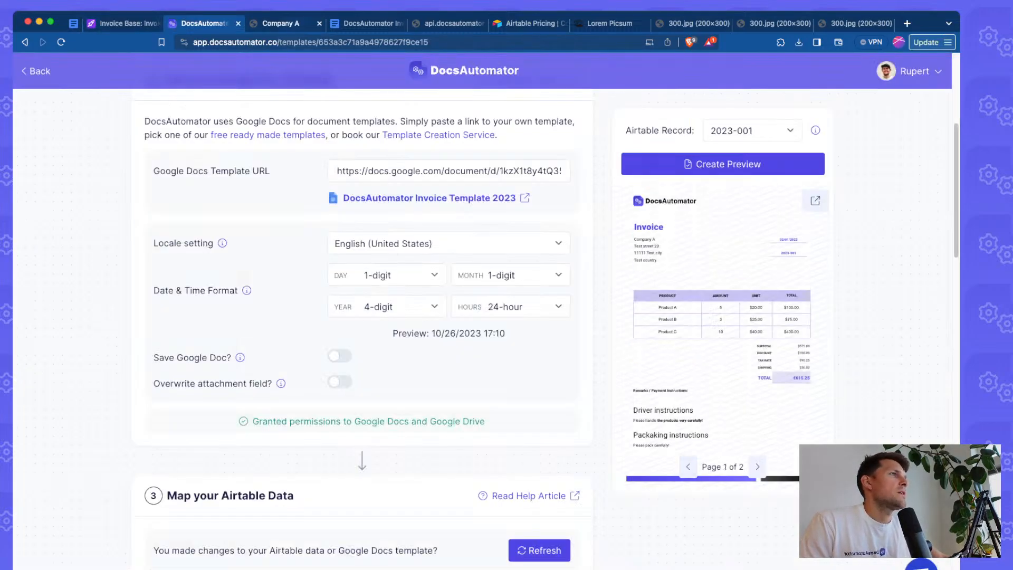
- Compare the formatted driver and packaging instructions in the Company A PDF with the {{instructions}} placeholder in the Google Docs invoice template
{"action": "left_click", "coordinate": [280, 24]}
{"action": "scroll", "coordinate": [566, 327], "scroll_direction": "down", "scroll_amount": 3}
{"action": "scroll", "coordinate": [566, 327], "scroll_direction": "up", "scroll_amount": 10}
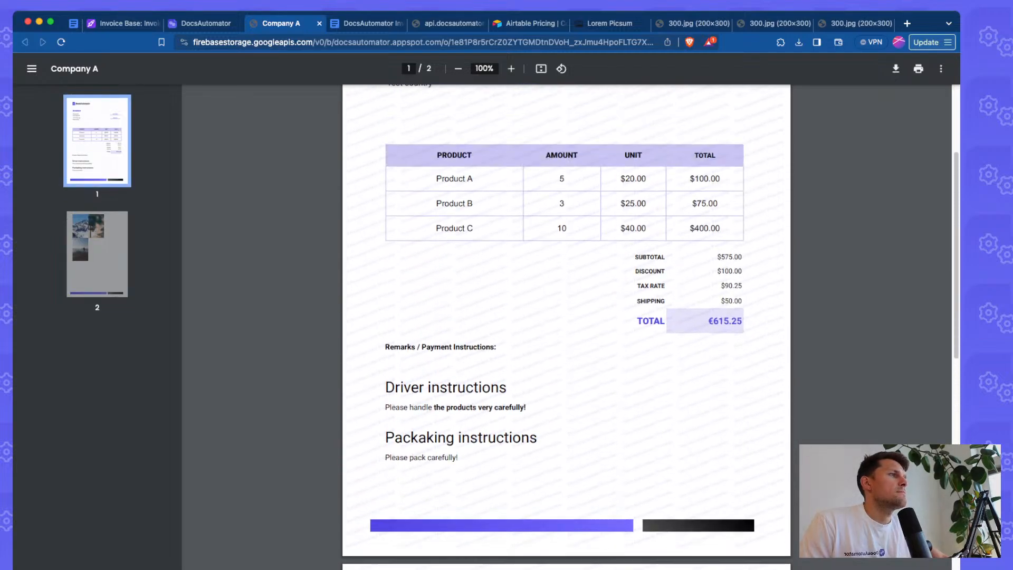
{"action": "scroll", "coordinate": [566, 327], "scroll_direction": "down", "scroll_amount": 1}
{"action": "left_click_drag", "start_coordinate": [385, 365], "coordinate": [457, 438]}
{"action": "left_click", "coordinate": [491, 438]}
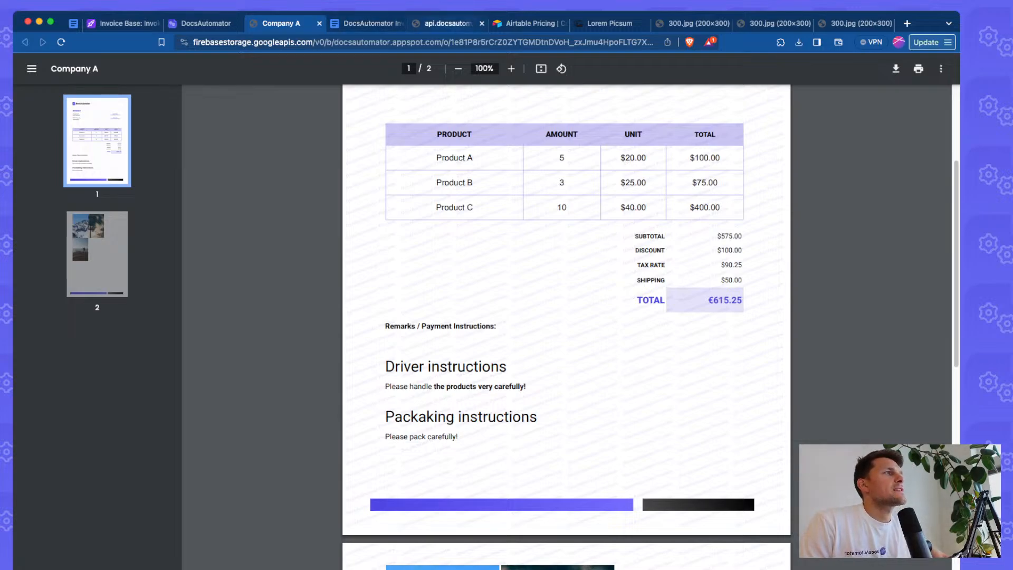
{"action": "left_click", "coordinate": [370, 23]}
{"action": "triple_click", "coordinate": [319, 359]}
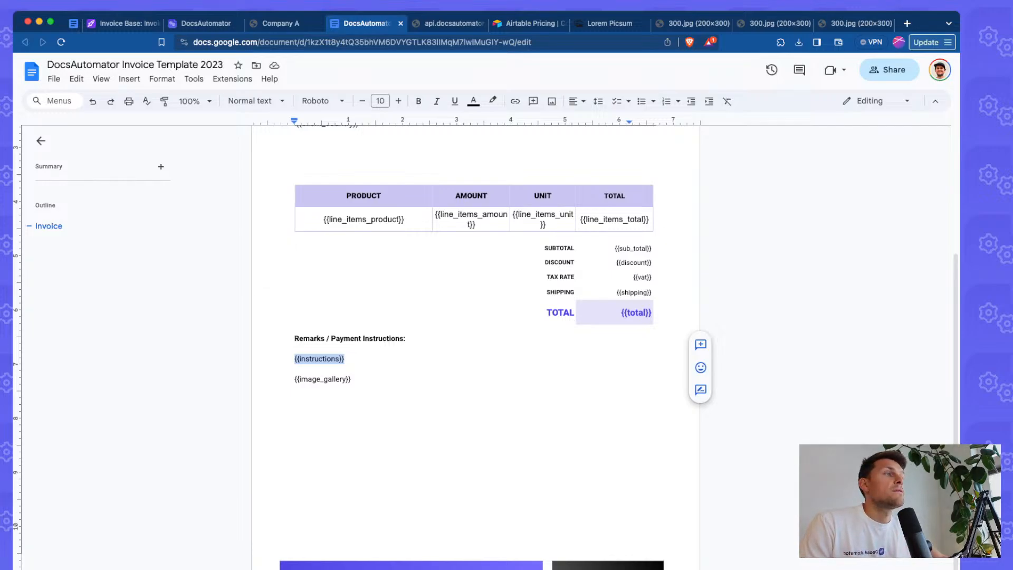
- Switch back to Airtable and add a last line "Link: docsautomator.co" to the Instructions text of invoice 2023-001
{"action": "left_click", "coordinate": [205, 24]}
{"action": "left_click", "coordinate": [122, 24]}
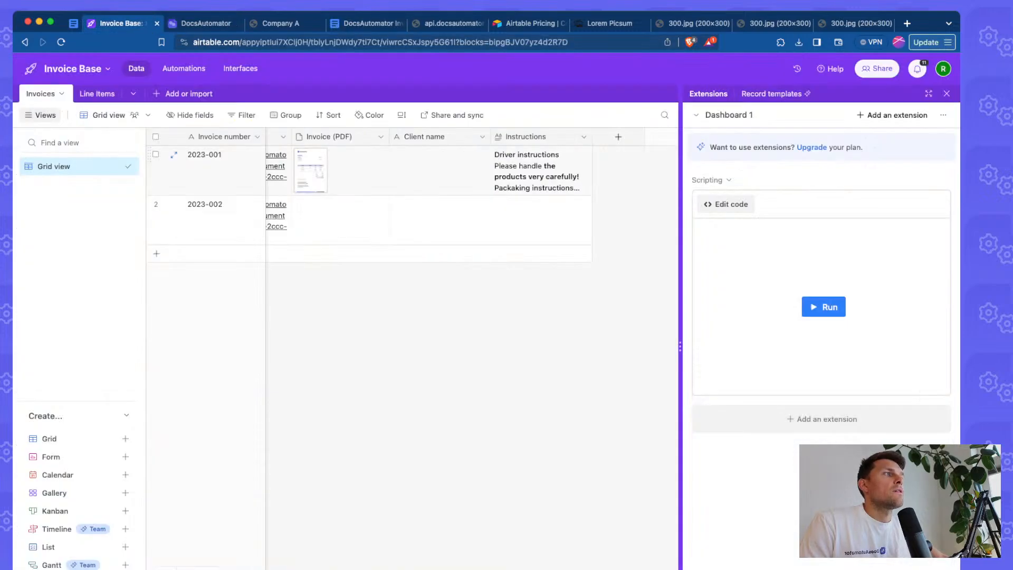
{"action": "left_click", "coordinate": [580, 159]}
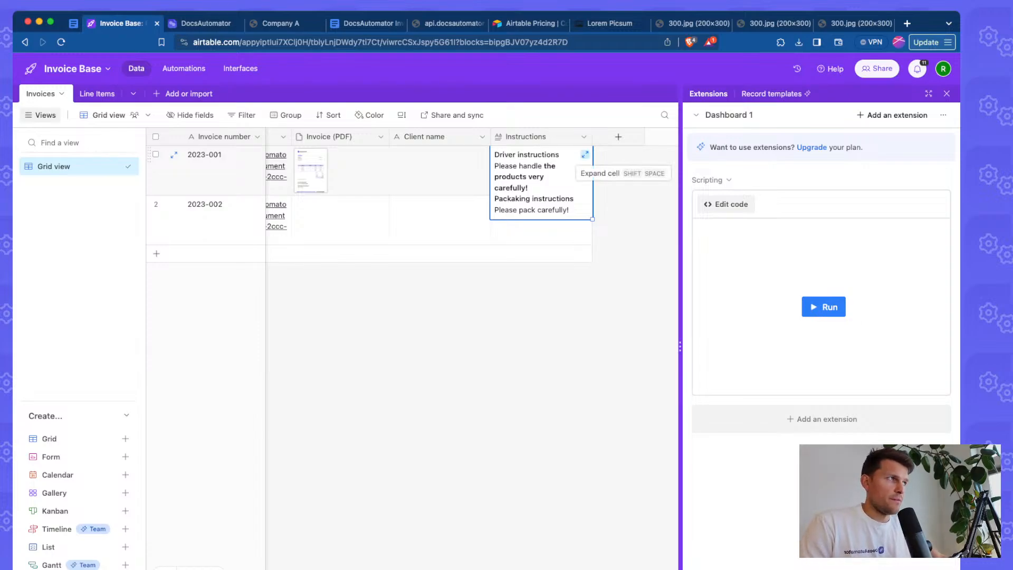
{"action": "left_click", "coordinate": [585, 154]}
{"action": "left_click", "coordinate": [302, 211]}
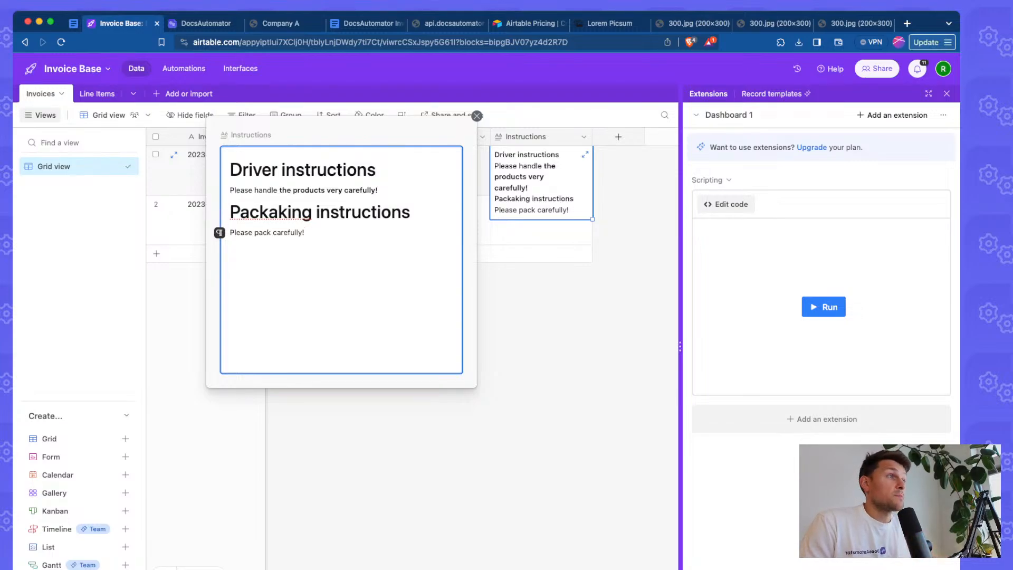
{"action": "key", "text": "Return"}
{"action": "type", "text": ": docsautomator"}
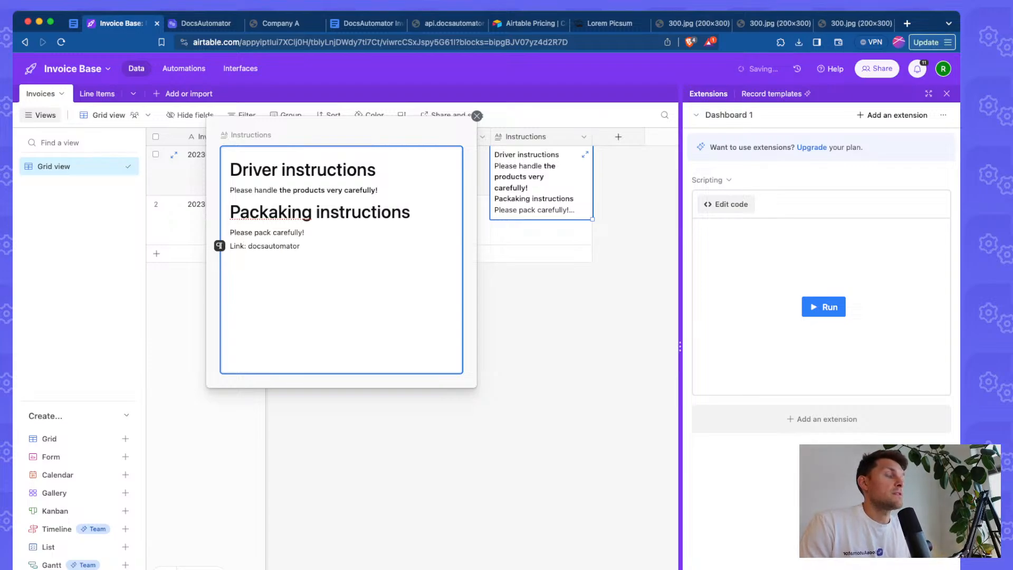
{"action": "type", "text": ".co"}
{"action": "key", "text": "alt+shift+Left"}
{"action": "key", "text": "alt+shift+Left"}
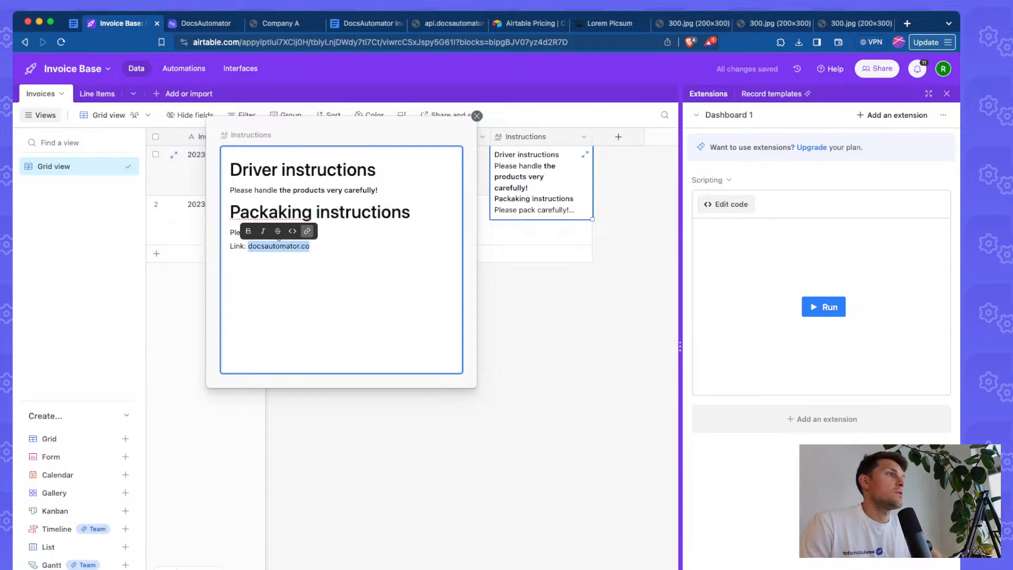
{"action": "left_click", "coordinate": [292, 231]}
{"action": "key", "text": "Escape"}
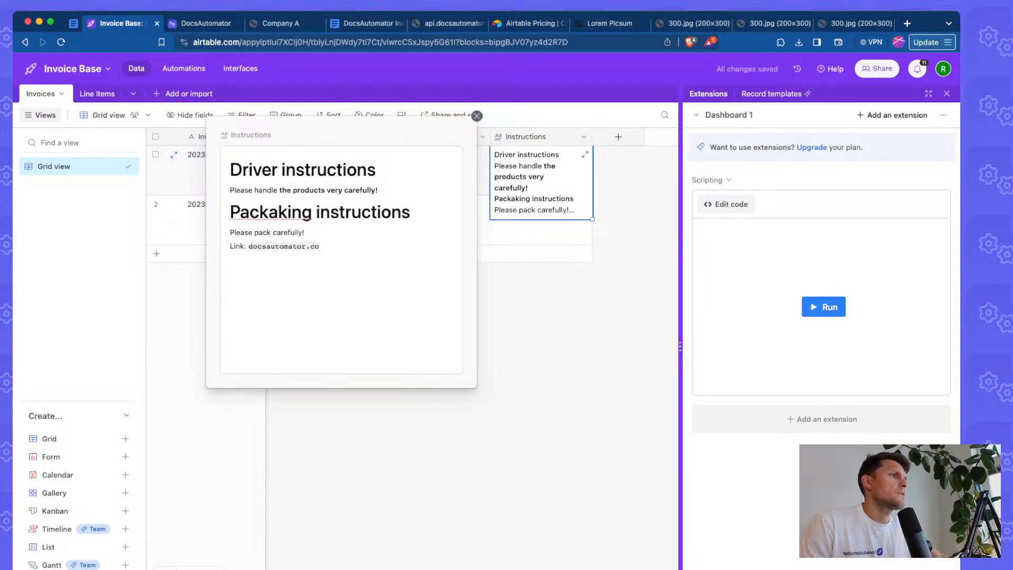
{"action": "left_click_drag", "start_coordinate": [319, 246], "coordinate": [248, 247]}
{"action": "left_click", "coordinate": [292, 231]}
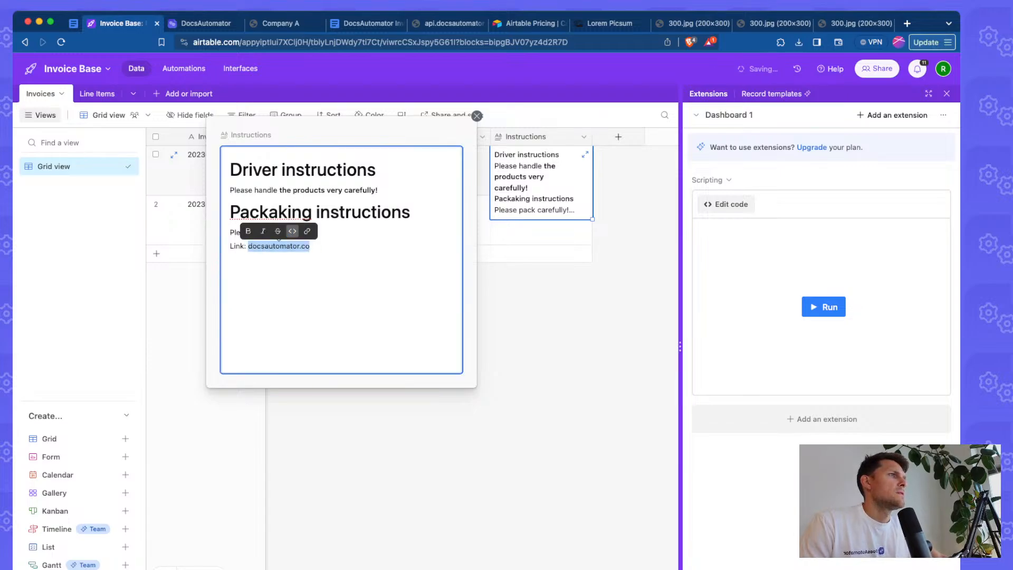
- Turn the selected text "docsautomator.co" into a hyperlink to docsautomator.co and close the expanded Instructions cell
{"action": "key", "text": "super+k"}
{"action": "type", "text": "docsaut"}
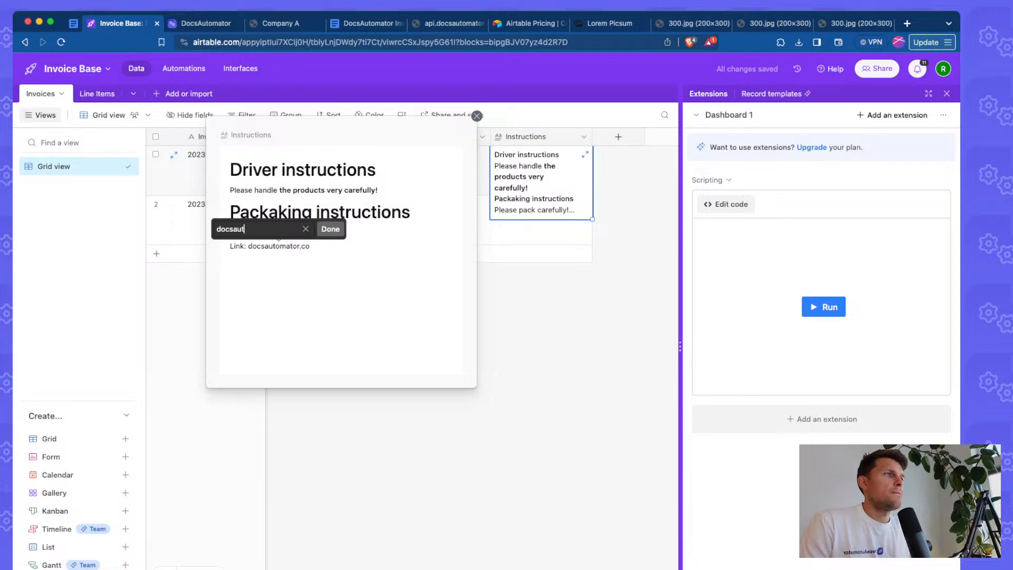
{"action": "type", "text": "omator.co"}
{"action": "key", "text": "Return"}
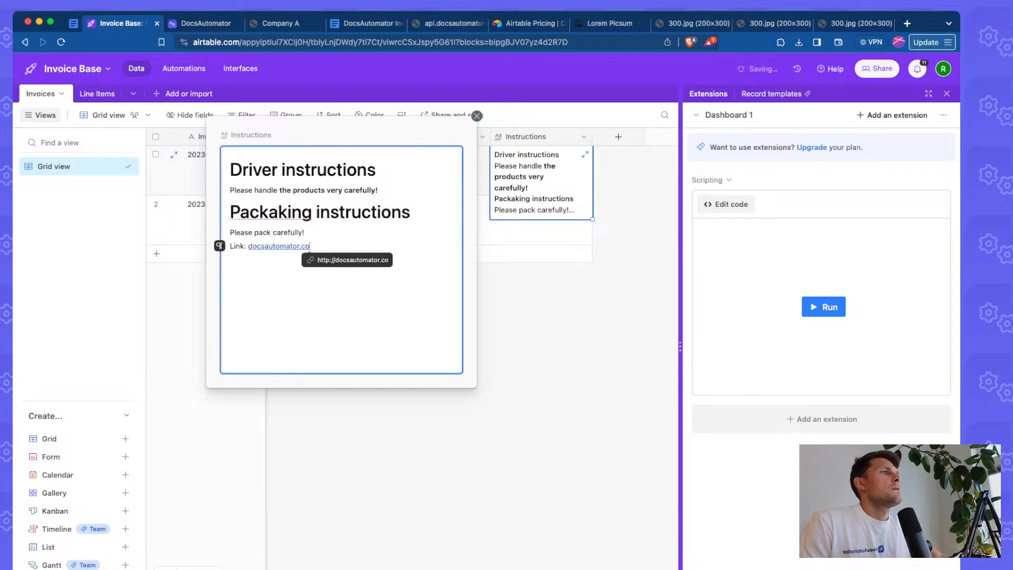
{"action": "key", "text": "Escape"}
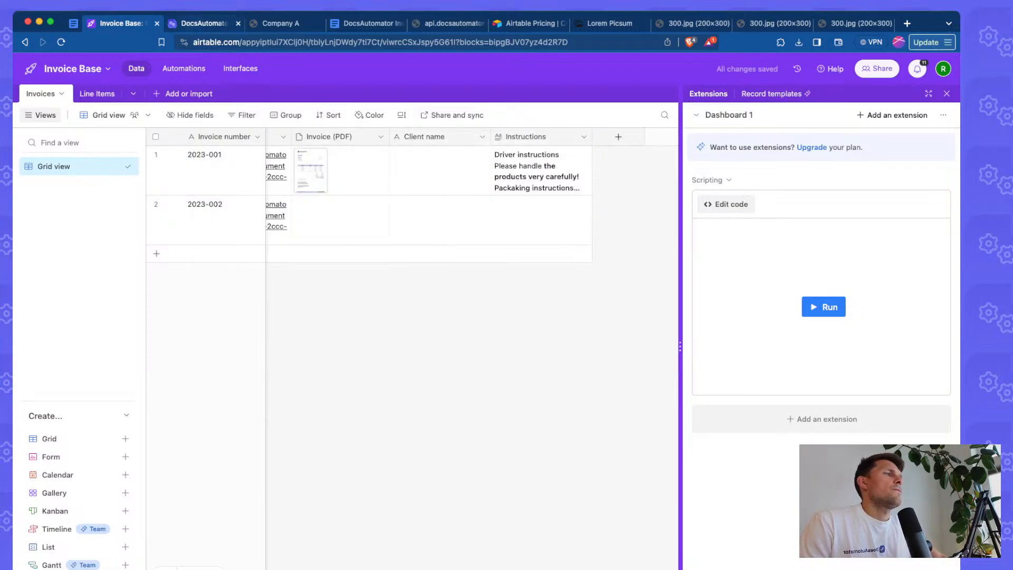
- Test the docsautomator.co link from invoice 2023-001's expanded Instructions text, and close the website and the cell again
{"action": "left_click", "coordinate": [549, 171]}
{"action": "left_click", "coordinate": [585, 154]}
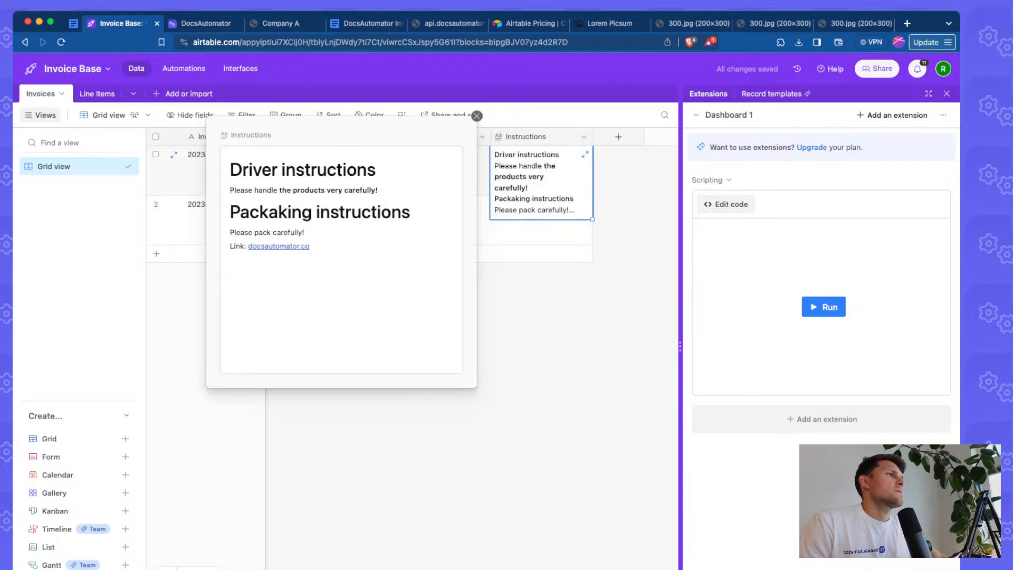
{"action": "left_click", "coordinate": [278, 246]}
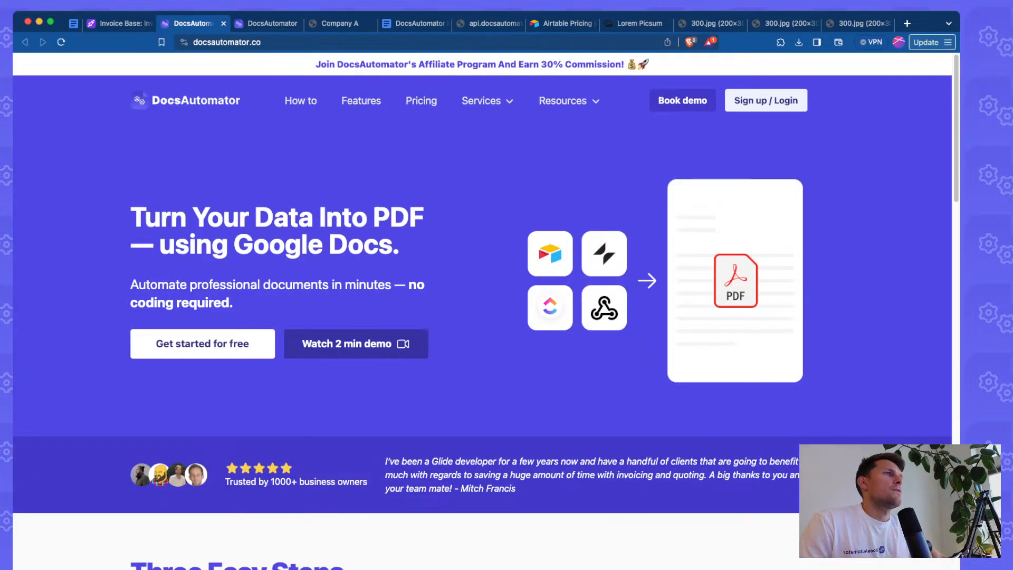
{"action": "key", "text": "super+w"}
{"action": "key", "text": "Escape"}
- Create a new DocsAutomator preview for Airtable record 2023-001 and open the generated PDF in full
{"action": "left_click", "coordinate": [204, 23]}
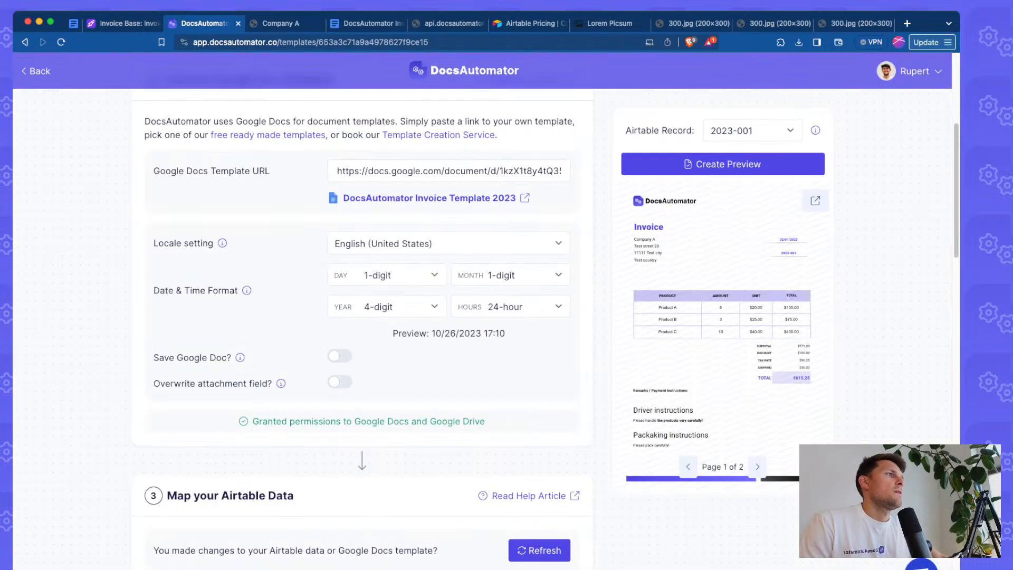
{"action": "left_click", "coordinate": [728, 164]}
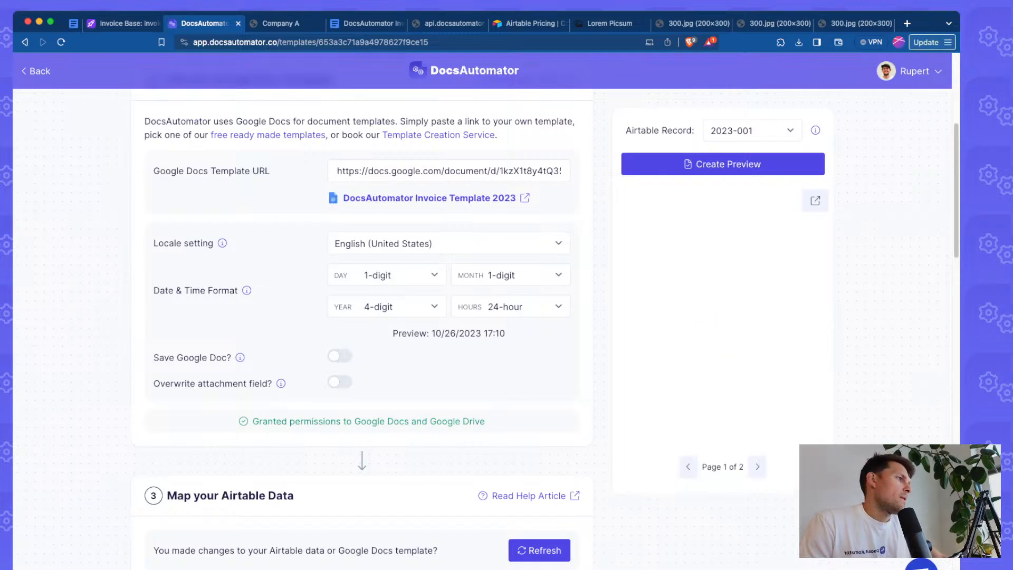
{"action": "double_click", "coordinate": [815, 200]}
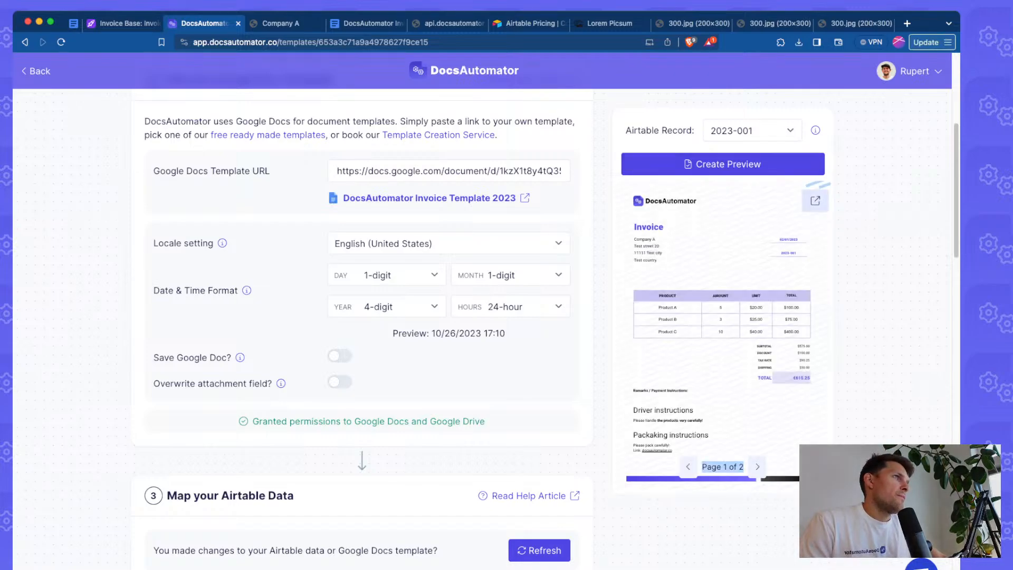
{"action": "left_click", "coordinate": [815, 201]}
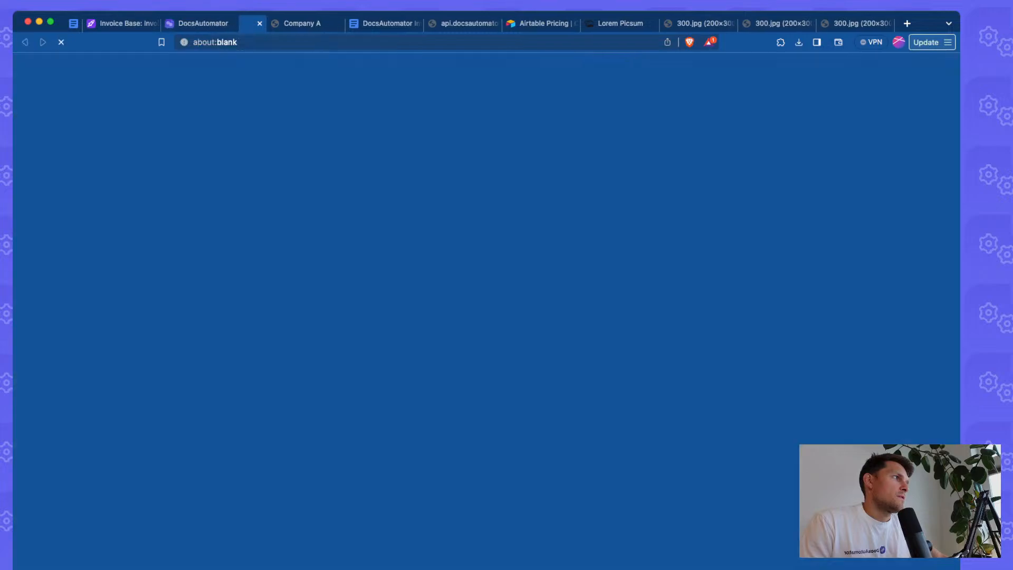
- Follow the docsautomator.co link under the packaging instructions in the generated PDF, return to the PDF and review its instructions section
{"action": "scroll", "coordinate": [566, 327], "scroll_direction": "down", "scroll_amount": 12}
{"action": "scroll", "coordinate": [566, 327], "scroll_direction": "up", "scroll_amount": 4}
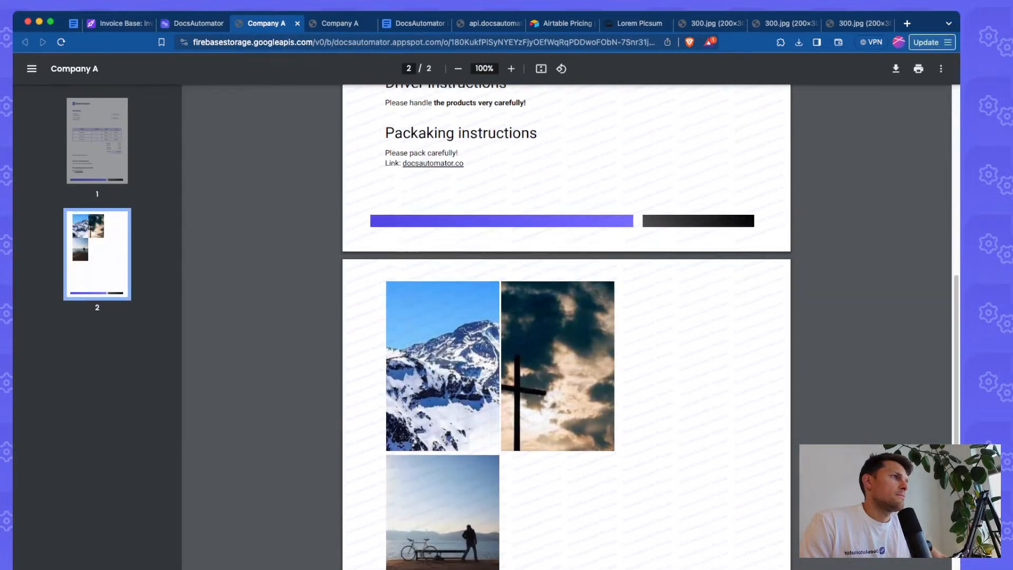
{"action": "scroll", "coordinate": [566, 327], "scroll_direction": "up", "scroll_amount": 1}
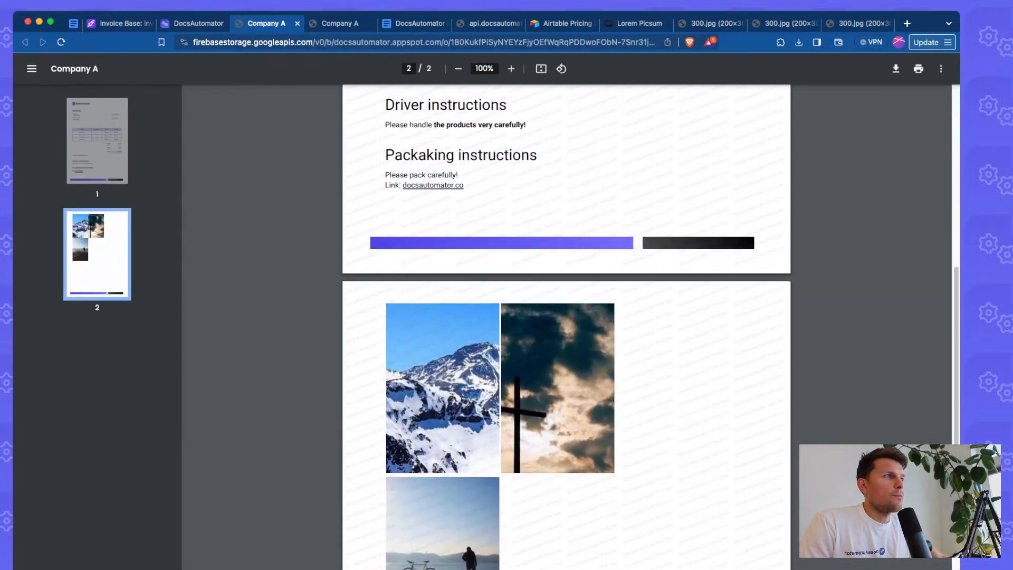
{"action": "left_click", "coordinate": [433, 185]}
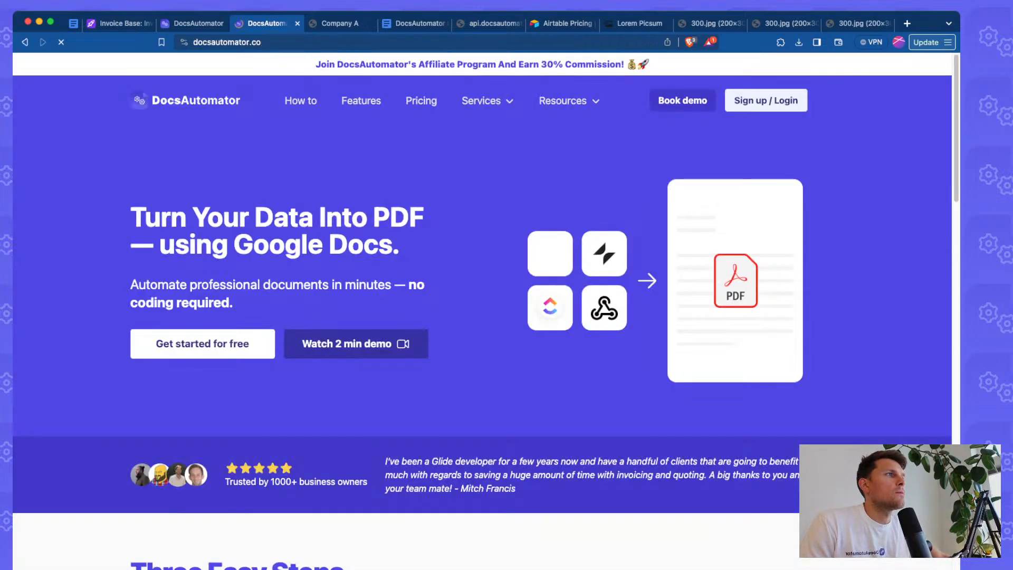
{"action": "left_click", "coordinate": [25, 42]}
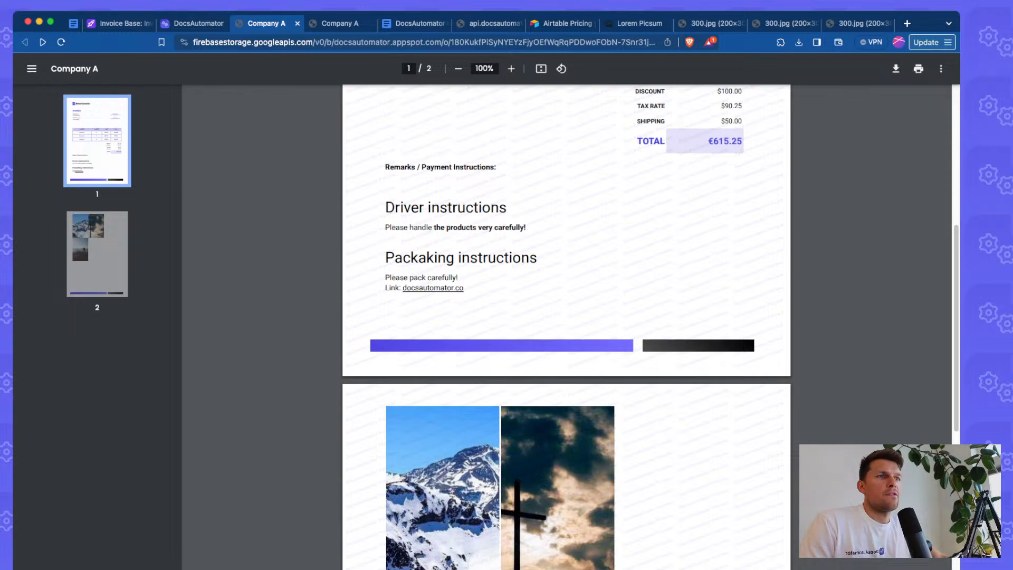
{"action": "scroll", "coordinate": [567, 327], "scroll_direction": "up", "scroll_amount": 2}
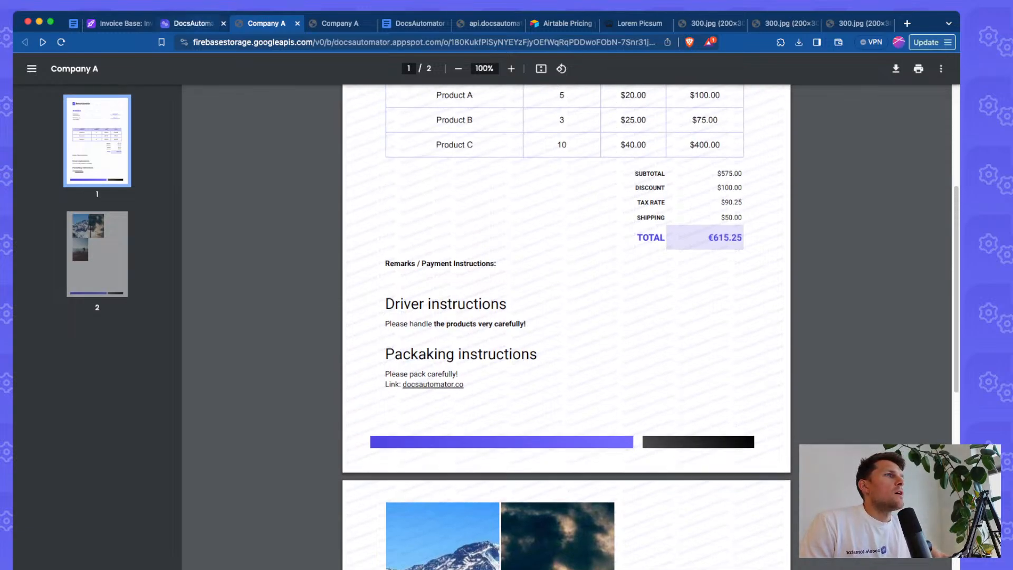
- Switch to Airtable, expand the Instructions text of invoice 2023-001 and review it from the driver instructions heading to the link
{"action": "left_click", "coordinate": [194, 24]}
{"action": "left_click", "coordinate": [122, 23]}
{"action": "left_click", "coordinate": [543, 170]}
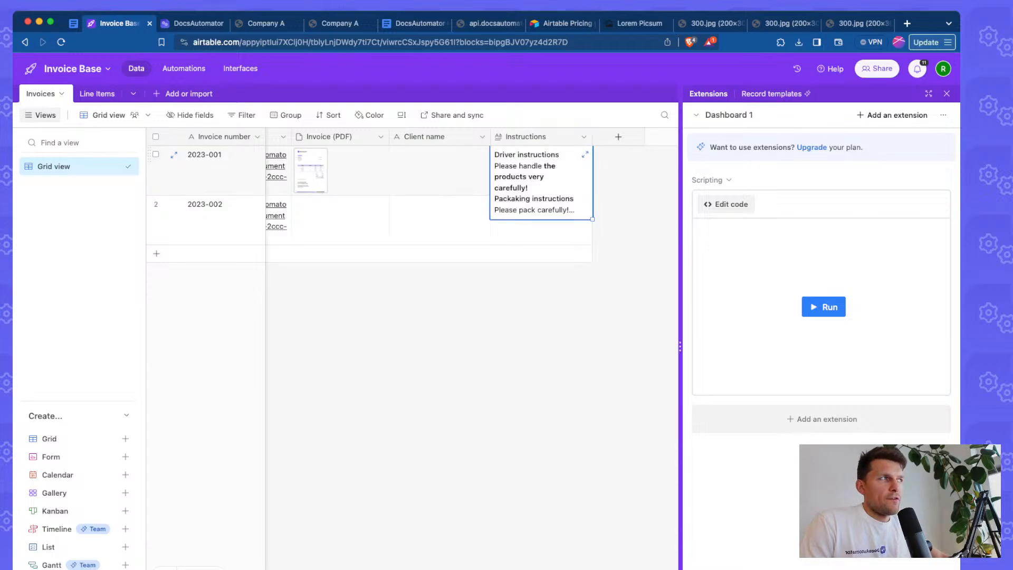
{"action": "left_click", "coordinate": [585, 154]}
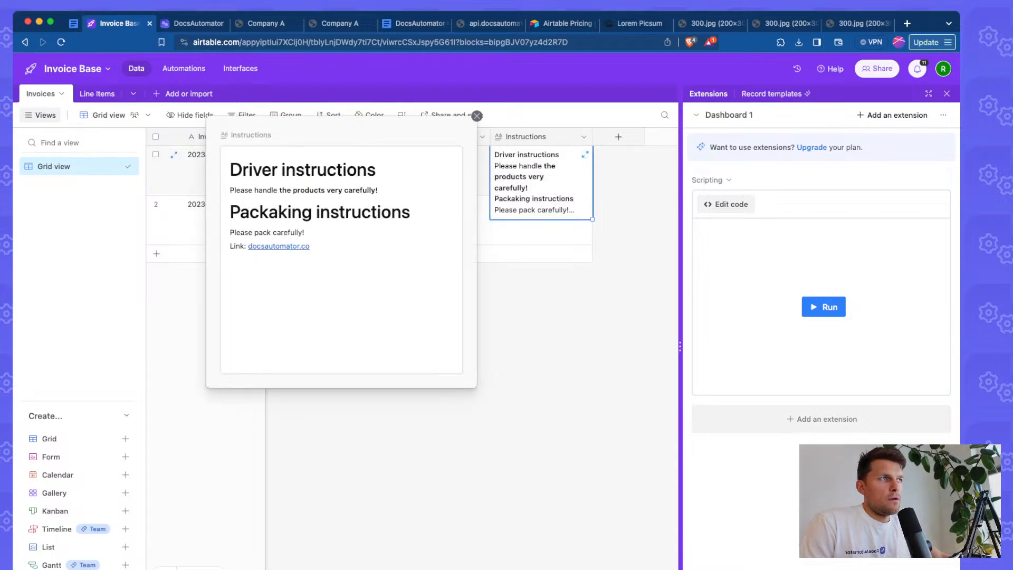
{"action": "left_click_drag", "start_coordinate": [230, 169], "coordinate": [311, 246]}
{"action": "left_click", "coordinate": [311, 246]}
{"action": "left_click", "coordinate": [321, 211]}
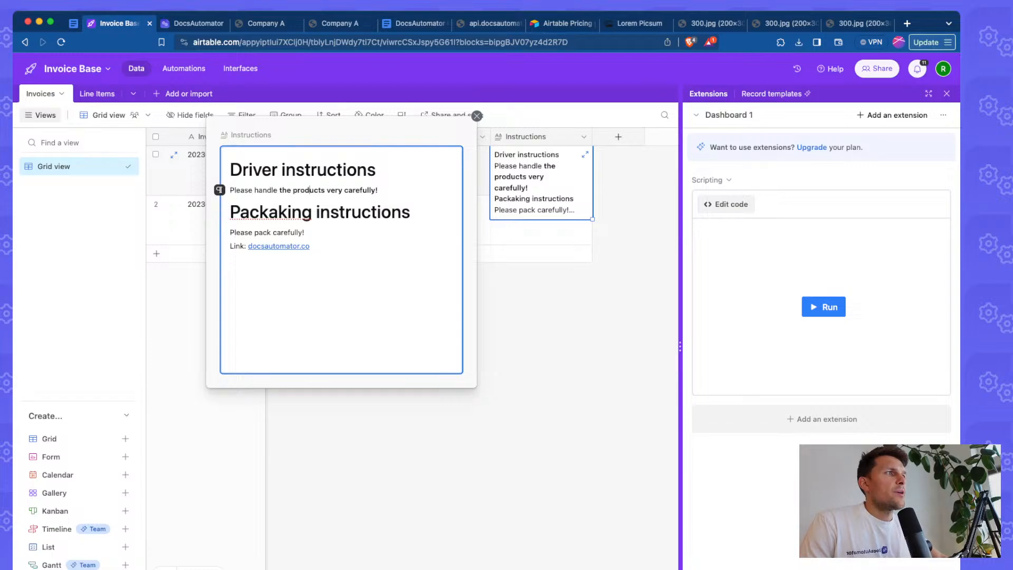
- Try toggling bold on "the products very carefully!" together with the space in front of it
{"action": "mouse_move", "coordinate": [379, 189]}
{"action": "left_mouse_down"}
{"action": "mouse_move", "coordinate": [230, 189]}
{"action": "mouse_move", "coordinate": [378, 190]}
{"action": "left_mouse_up"}
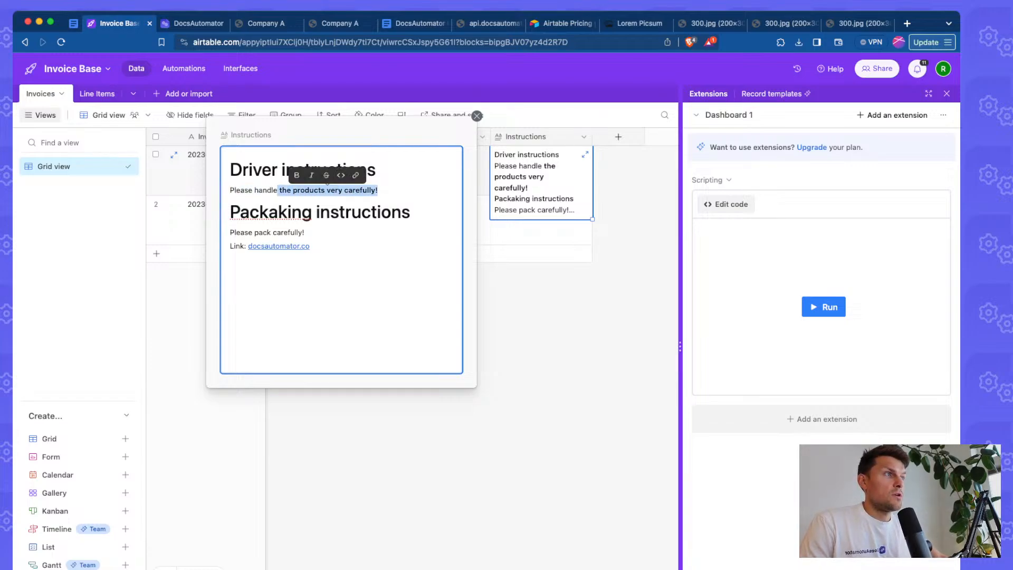
{"action": "key", "text": "super+b"}
{"action": "key", "text": "super+b"}
{"action": "left_click", "coordinate": [378, 190]}
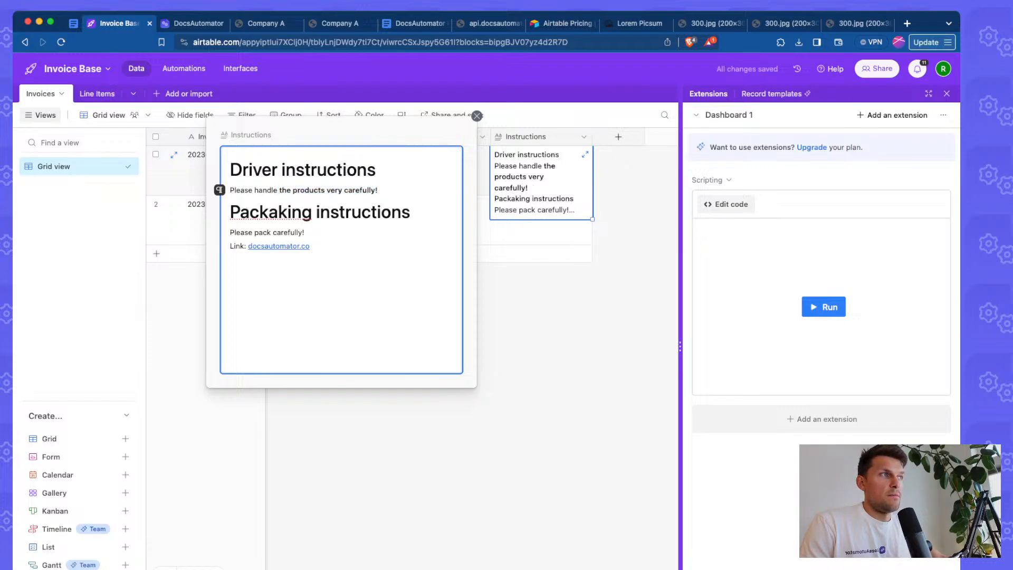
- Remove the bold format from "the products very carefully!" including its leading space, and reselect the phrase without that space
{"action": "left_click", "coordinate": [278, 190]}
{"action": "left_click", "coordinate": [280, 190]}
{"action": "left_click_drag", "start_coordinate": [378, 190], "coordinate": [278, 190]}
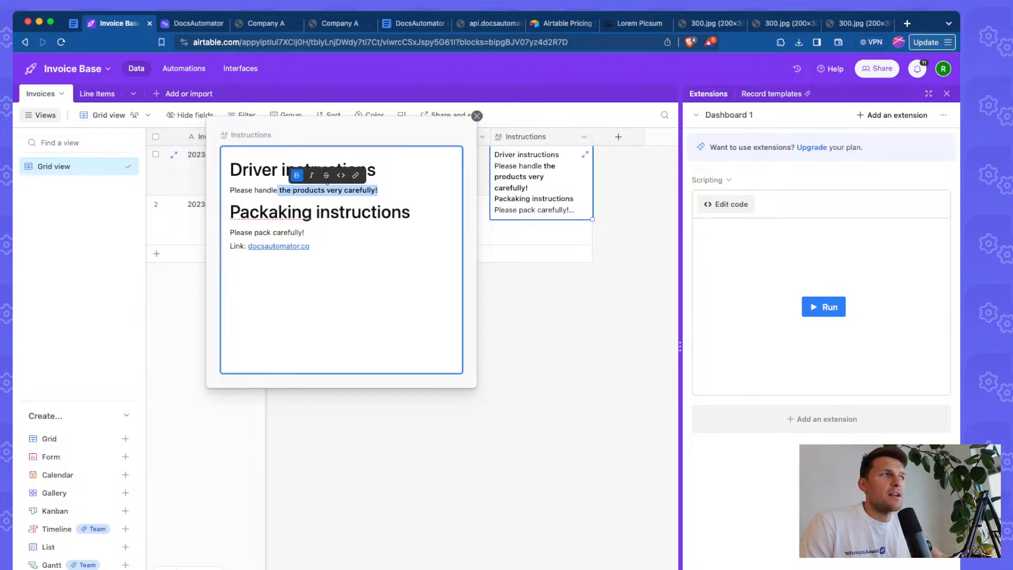
{"action": "key", "text": "super+b"}
{"action": "left_click", "coordinate": [377, 195]}
{"action": "left_click_drag", "start_coordinate": [377, 194], "coordinate": [279, 191]}
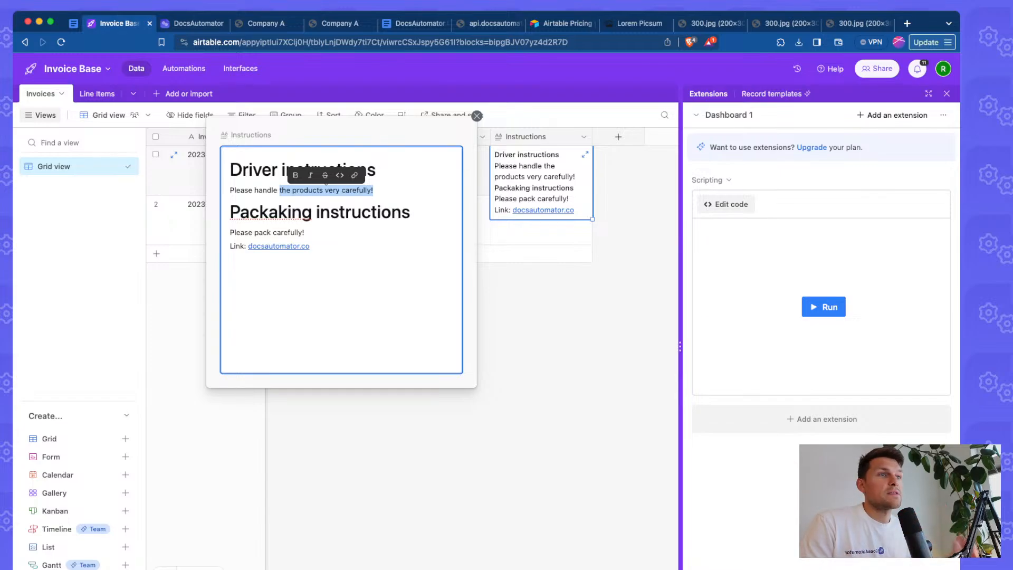
- Make "the products very carefully!" bold in the expanded Instructions text of invoice 2023-001
{"action": "key", "text": "super+b"}
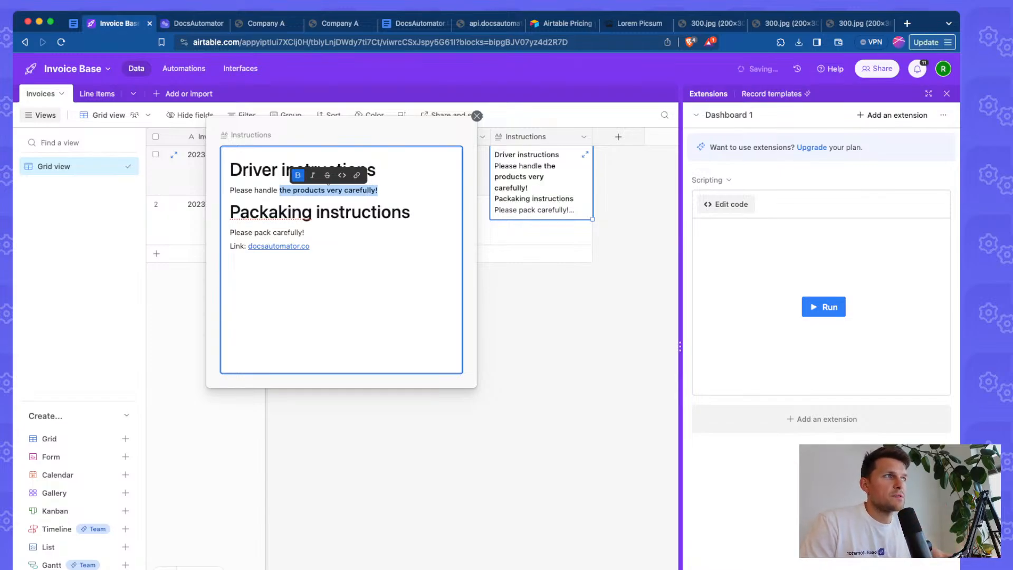
{"action": "left_click", "coordinate": [354, 190]}
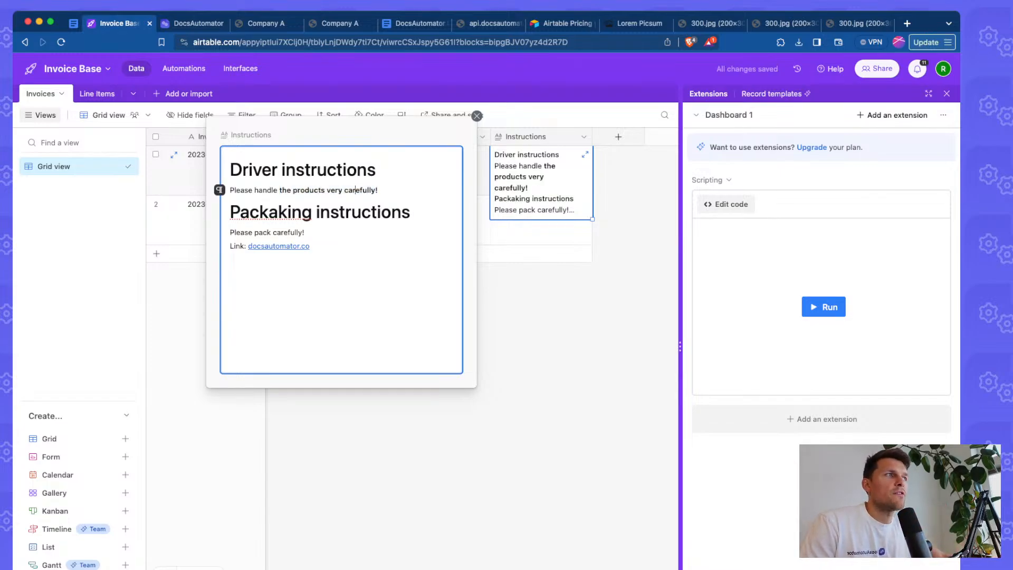
{"action": "left_click_drag", "start_coordinate": [376, 170], "coordinate": [230, 170]}
{"action": "left_click", "coordinate": [258, 190]}
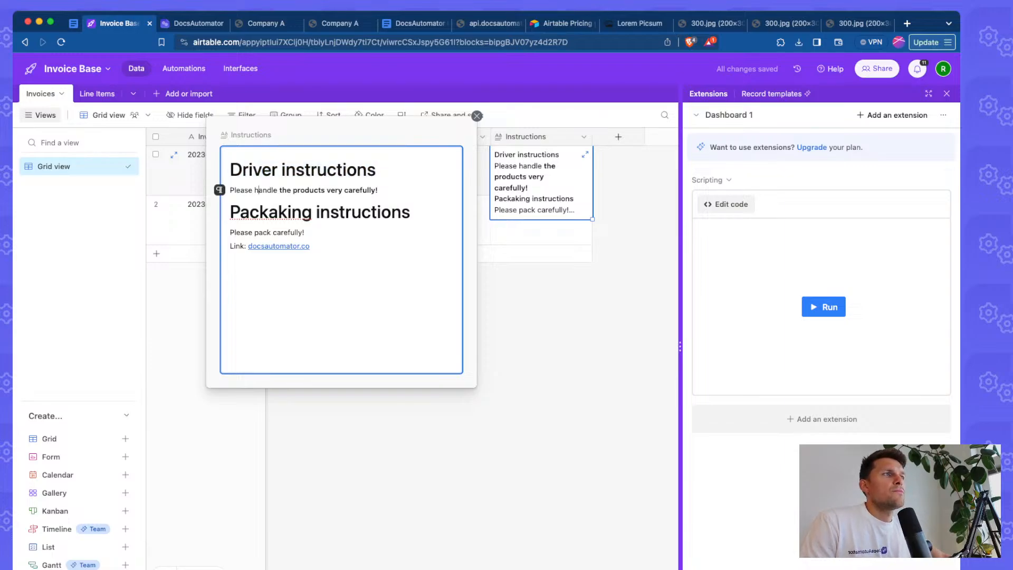
- Check the heading formatting of the driver and packaging headings, and close the expanded Instructions text
{"action": "left_click", "coordinate": [249, 169]}
{"action": "left_click", "coordinate": [220, 169]}
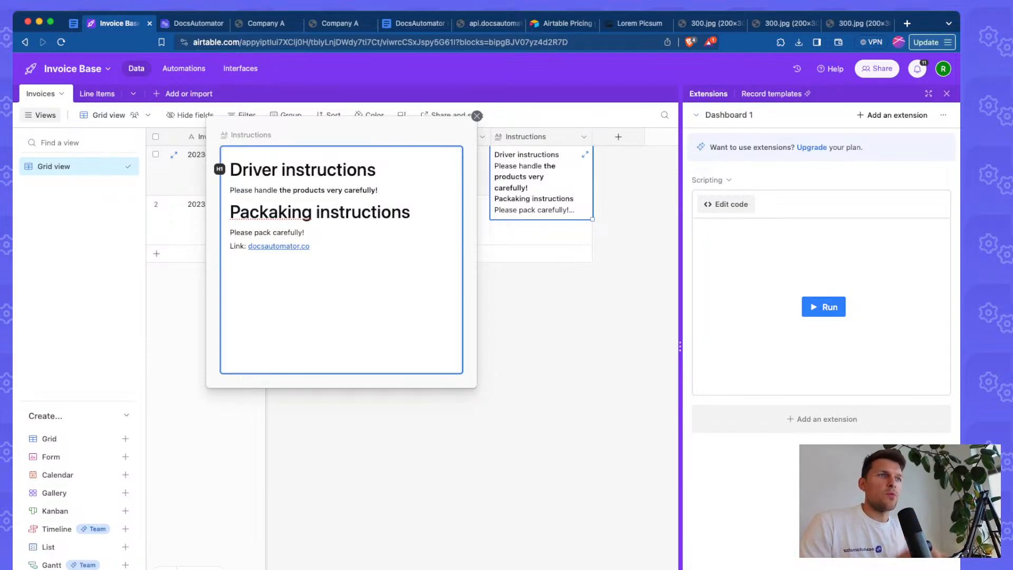
{"action": "key", "text": "Left"}
{"action": "key", "text": "Left"}
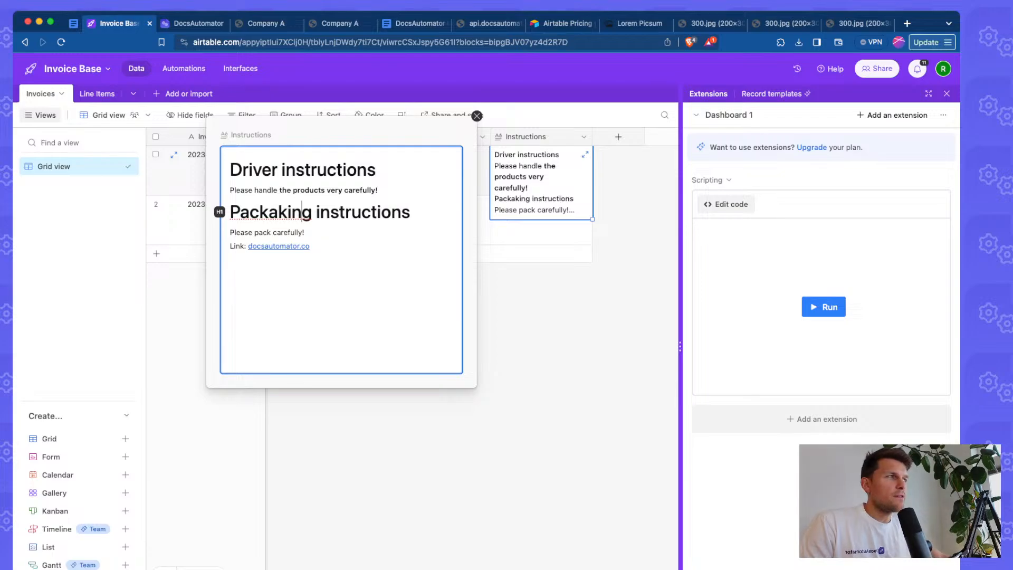
{"action": "key", "text": "Escape"}
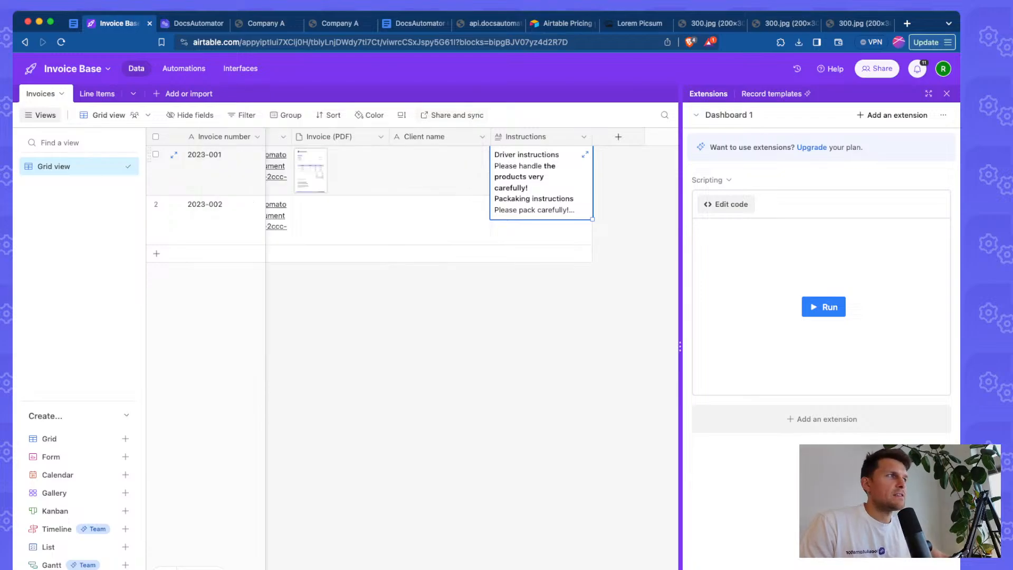
{"action": "left_click", "coordinate": [623, 220]}
{"action": "left_click", "coordinate": [541, 176]}
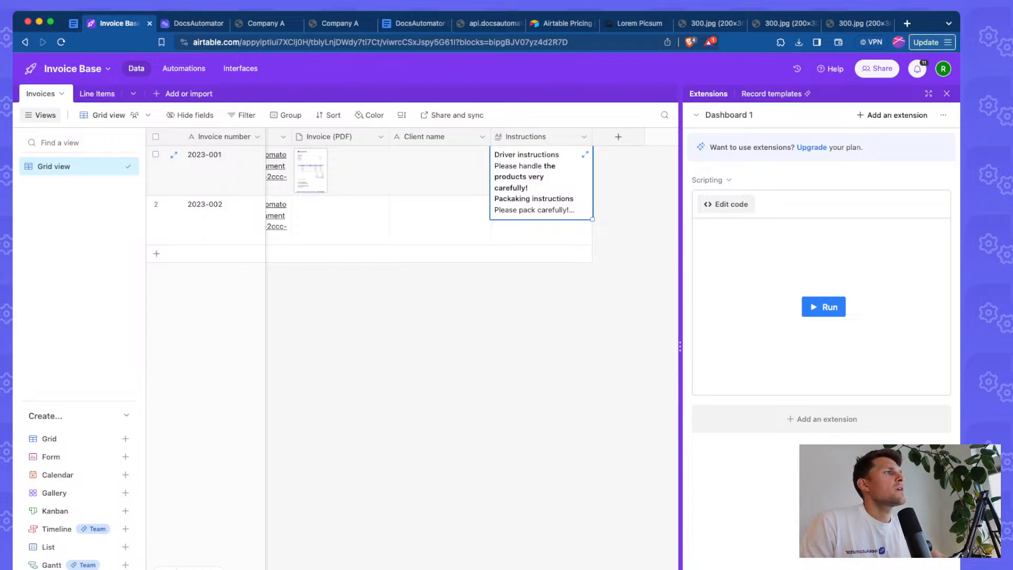
- Switch to the invoice template in Google Docs and set the font of the {{instructions}} placeholder to Pacifico
{"action": "left_click", "coordinate": [417, 23]}
{"action": "left_click", "coordinate": [310, 359]}
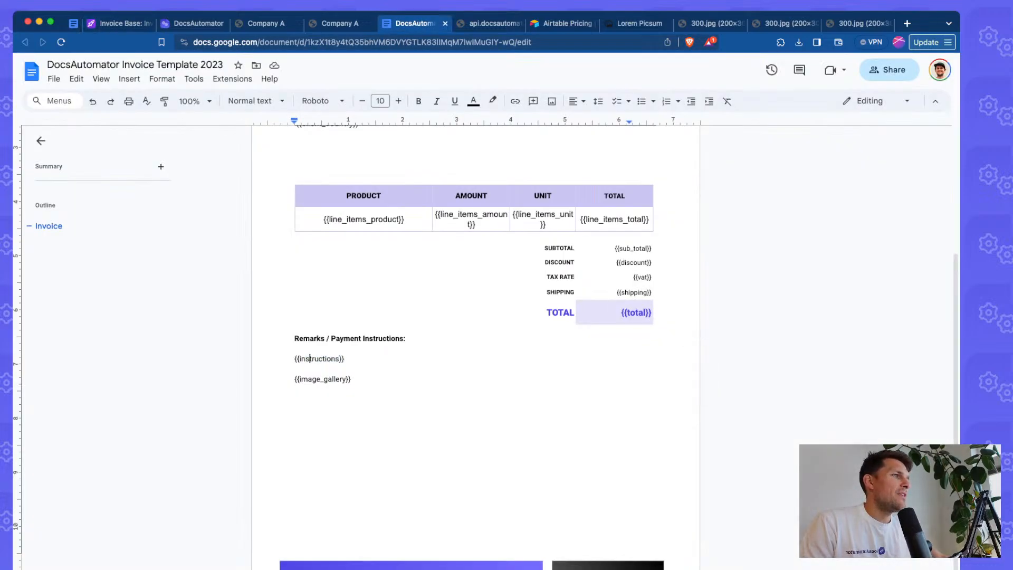
{"action": "double_click", "coordinate": [310, 359]}
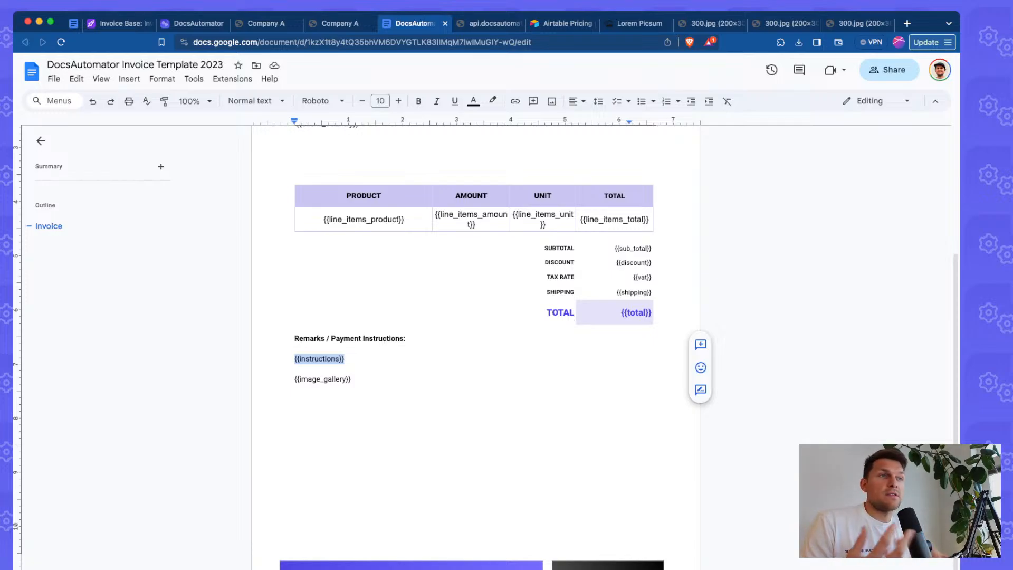
{"action": "left_click", "coordinate": [322, 101]}
{"action": "mouse_move", "coordinate": [358, 453]}
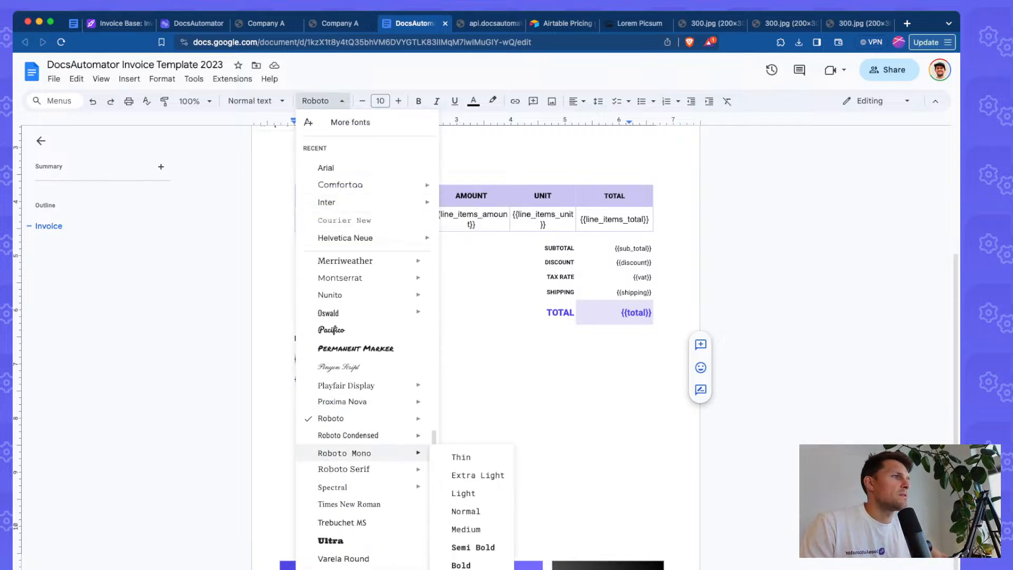
{"action": "left_click", "coordinate": [331, 329]}
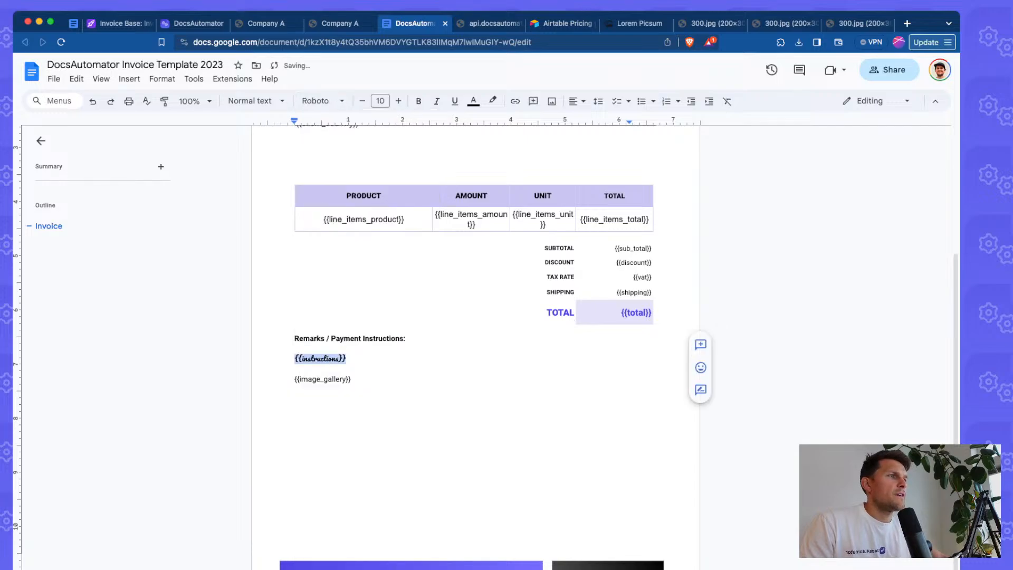
{"action": "left_click", "coordinate": [321, 100]}
{"action": "left_click", "coordinate": [322, 101]}
- Create a new preview of record 2023-001 in DocsAutomator, and return to the Google Docs template to review the {{instructions}} placeholder
{"action": "left_click", "coordinate": [193, 23]}
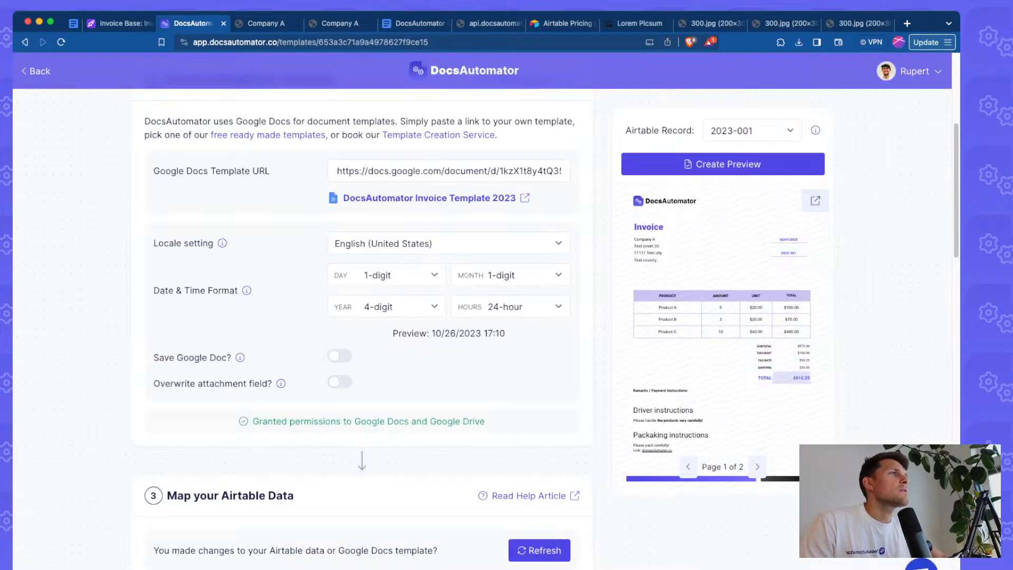
{"action": "left_click", "coordinate": [723, 164]}
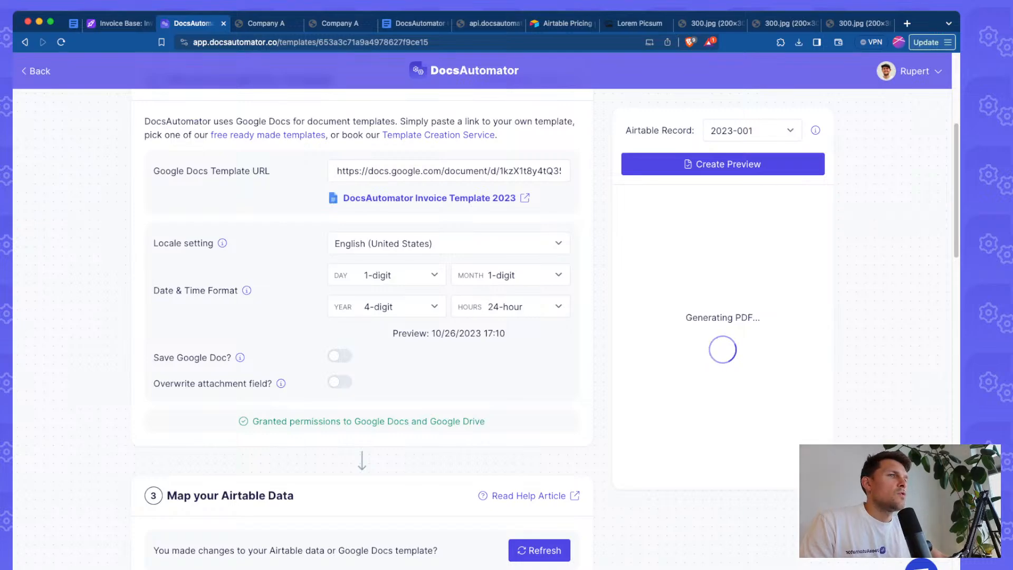
{"action": "left_click", "coordinate": [414, 23]}
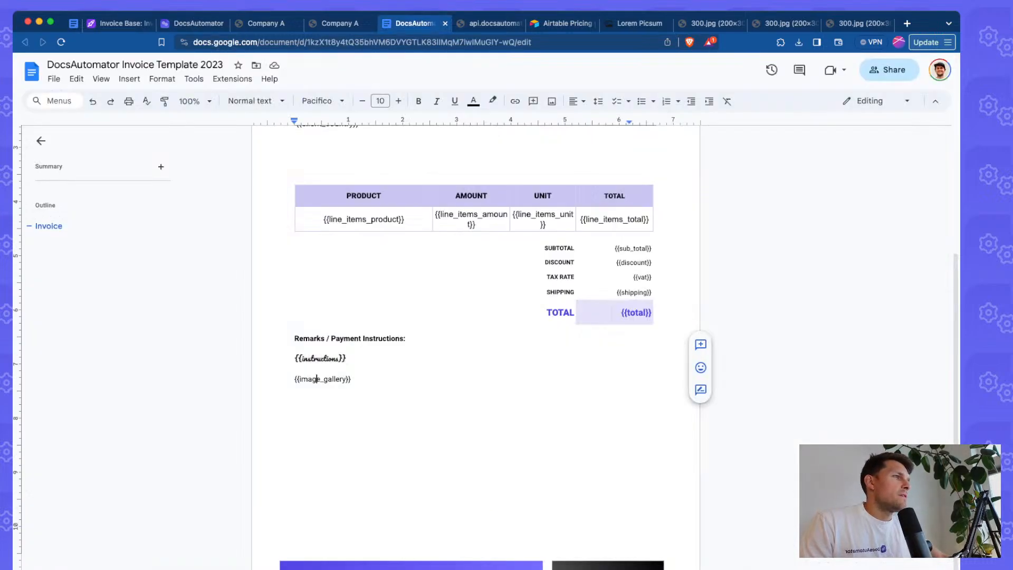
{"action": "left_click_drag", "start_coordinate": [344, 358], "coordinate": [294, 359]}
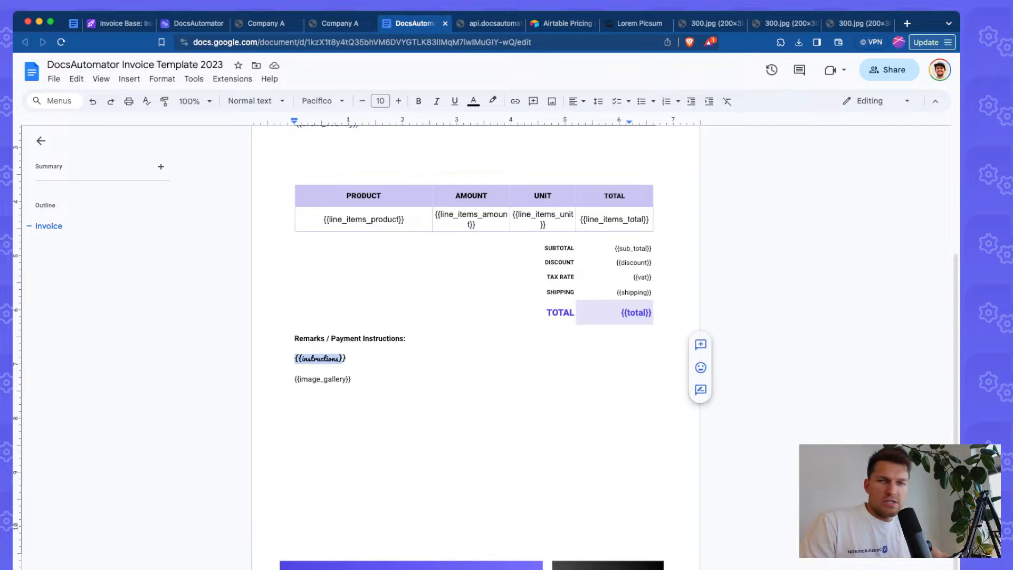
{"action": "left_click", "coordinate": [333, 358]}
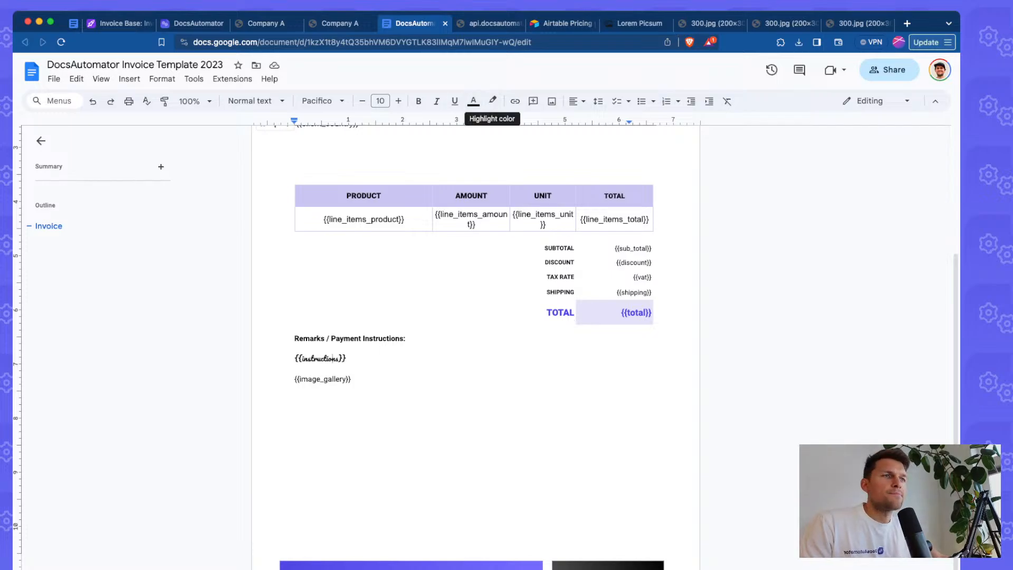
{"action": "left_click", "coordinate": [296, 368]}
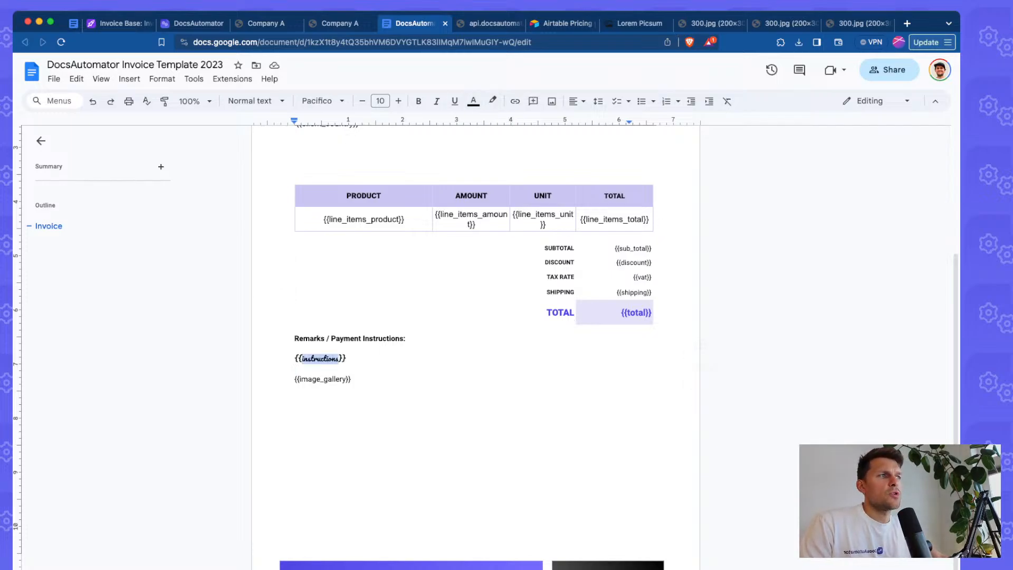
{"action": "triple_click", "coordinate": [321, 358]}
{"action": "left_click", "coordinate": [321, 358]}
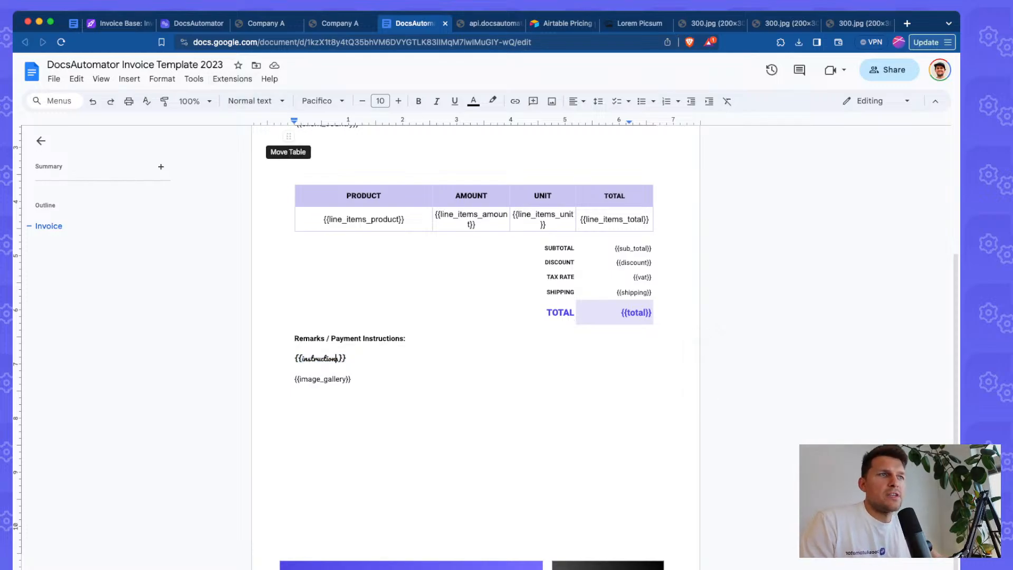
- Return to DocsAutomator, open the generated preview PDF in full, review its instructions section and close it
{"action": "left_click", "coordinate": [199, 23]}
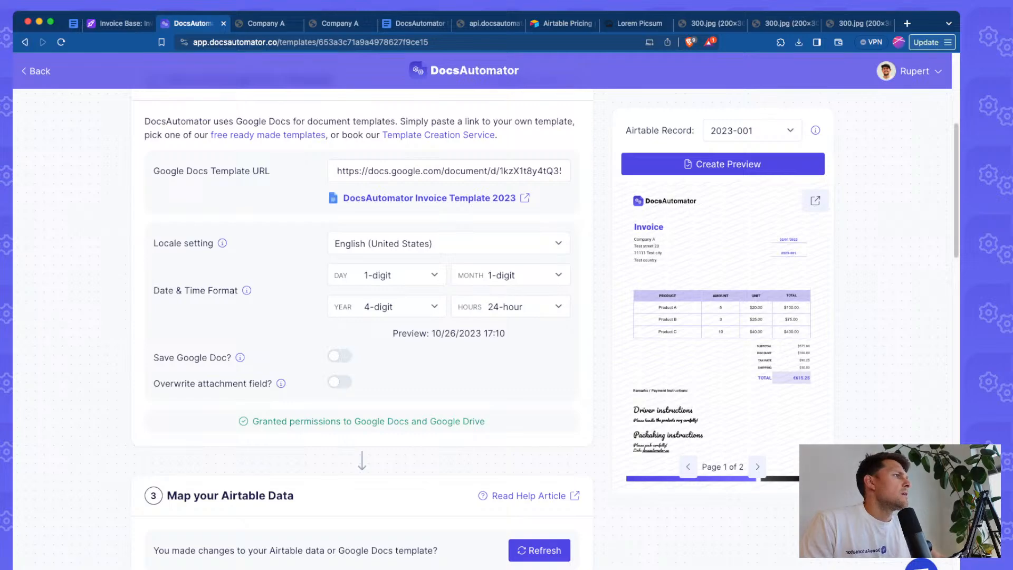
{"action": "left_click", "coordinate": [815, 200]}
{"action": "scroll", "coordinate": [566, 316], "scroll_direction": "down", "scroll_amount": 3}
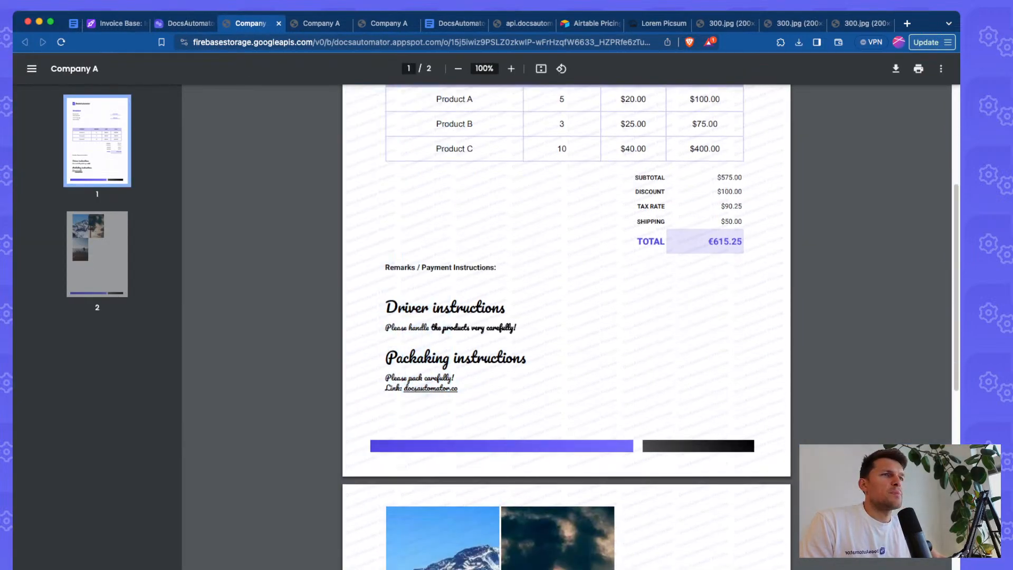
{"action": "left_click", "coordinate": [278, 23]}
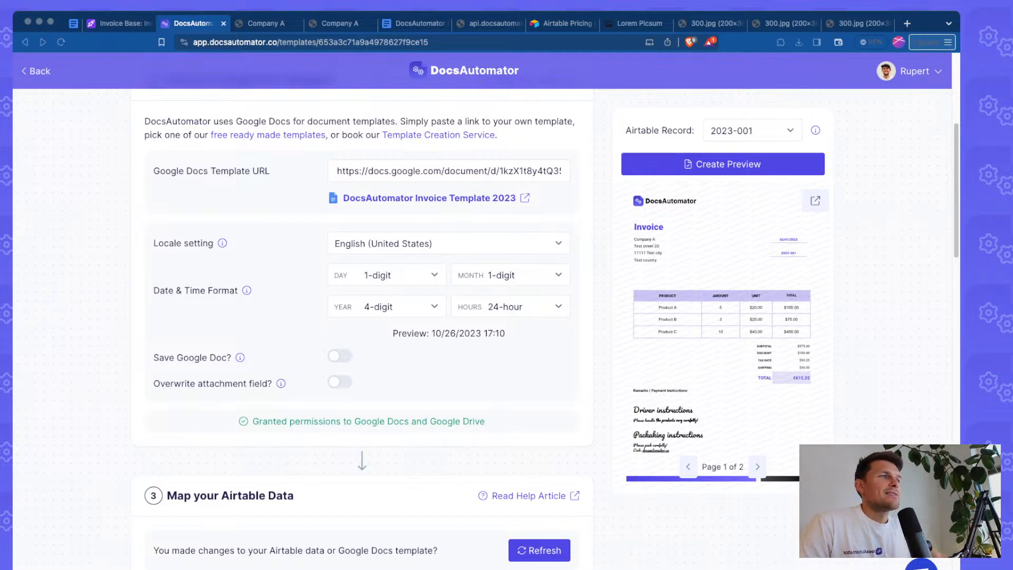
- Switch to the DocsAutomator October 2023 Update document and check off "Markdown / text formatting" in the feature checklist
{"action": "key", "text": "ctrl+shift+Tab"}
{"action": "key", "text": "ctrl+shift+Tab"}
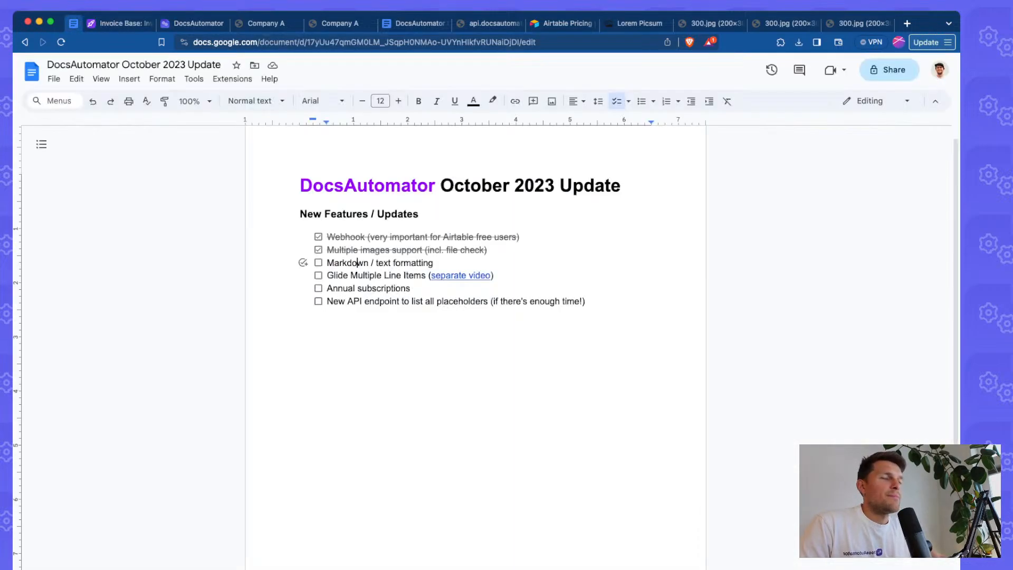
{"action": "key", "text": "ctrl+Tab"}
{"action": "key", "text": "ctrl+Tab"}
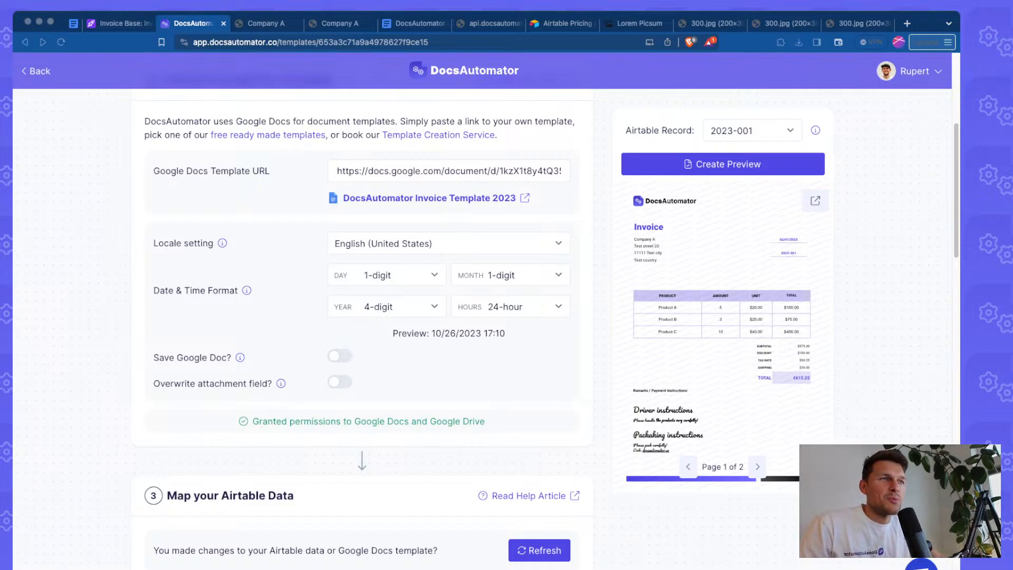
{"action": "key", "text": "ctrl+shift+Tab"}
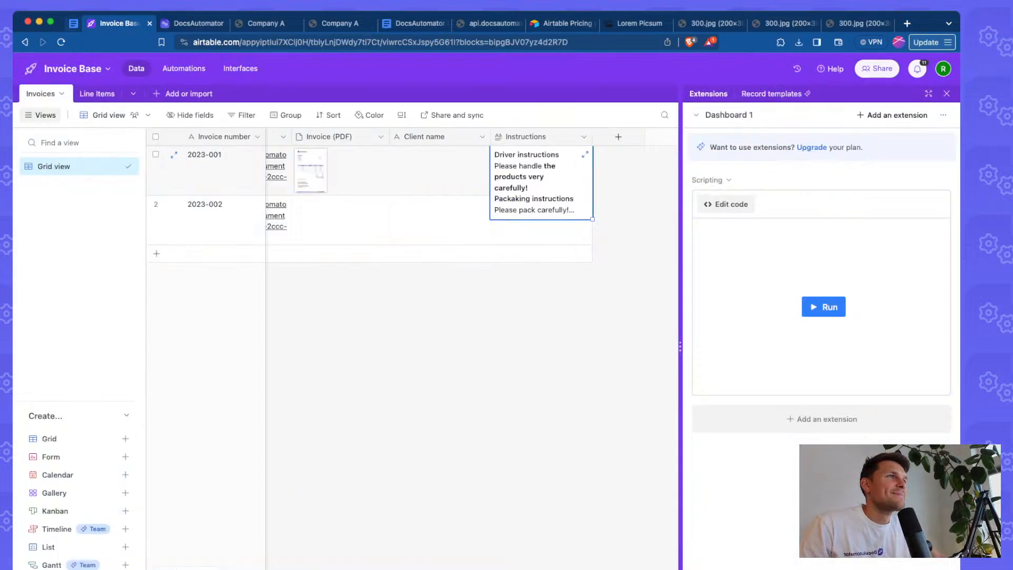
{"action": "key", "text": "ctrl+shift+Tab"}
{"action": "key", "text": "super+alt+Return"}
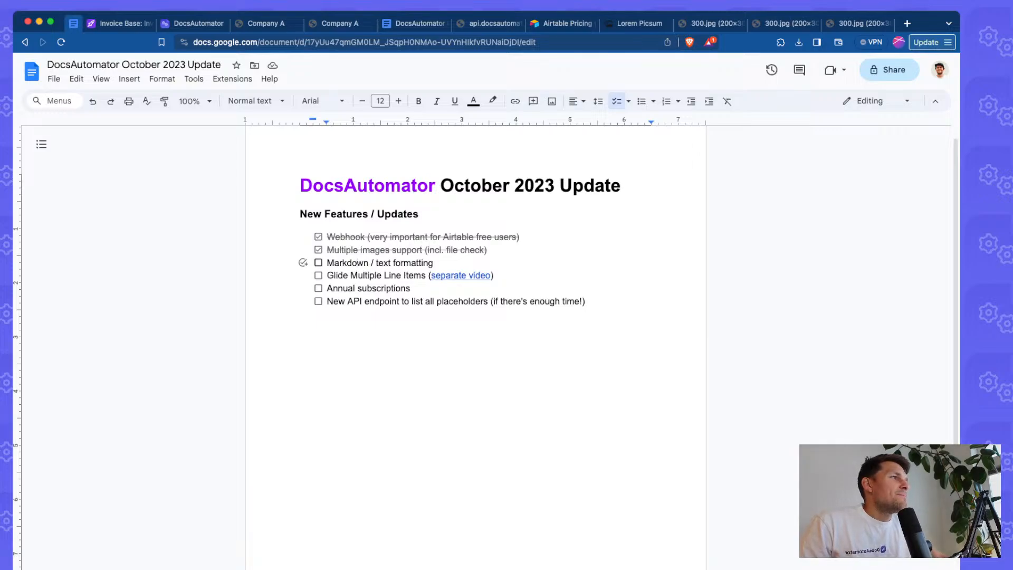
{"action": "left_click_drag", "start_coordinate": [395, 263], "coordinate": [371, 262]}
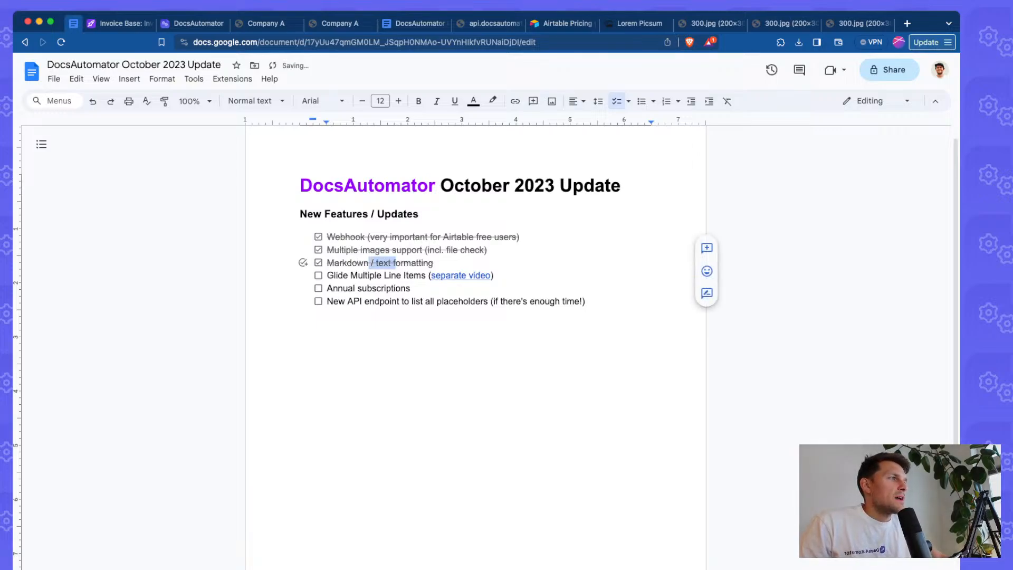
{"action": "left_click", "coordinate": [370, 262]}
- Review the "Glide Multiple Line Items" checklist entry and the link preview of its separate video
{"action": "left_click", "coordinate": [382, 276]}
{"action": "left_click", "coordinate": [402, 276]}
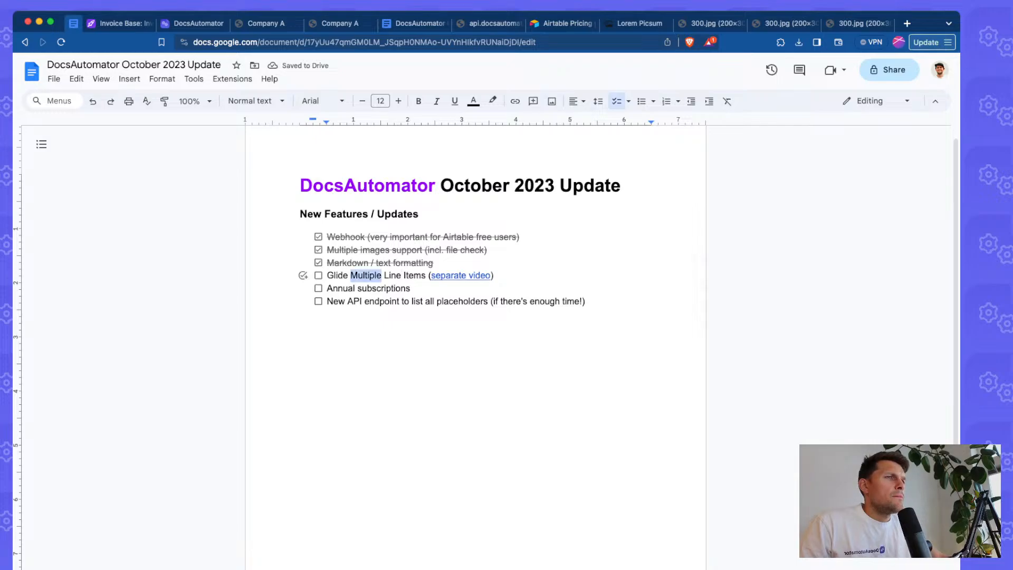
{"action": "triple_click", "coordinate": [352, 275]}
{"action": "left_click", "coordinate": [351, 275]}
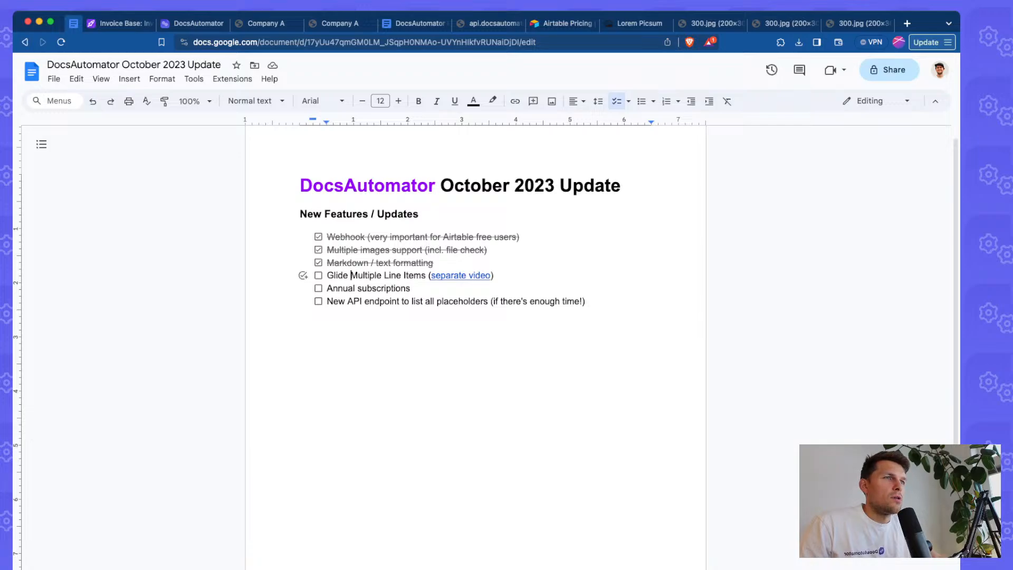
{"action": "left_click", "coordinate": [376, 275]}
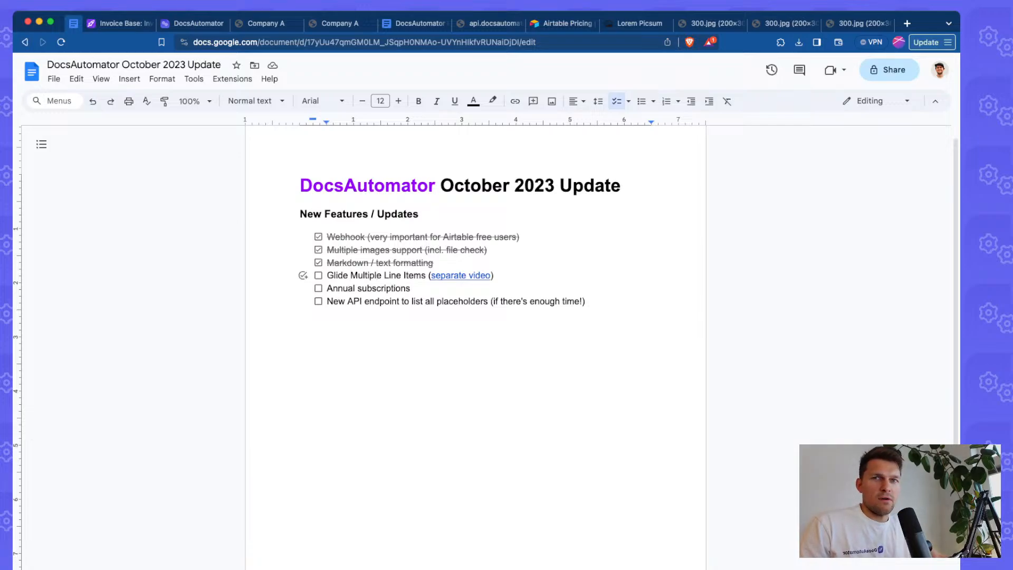
{"action": "left_click", "coordinate": [466, 276]}
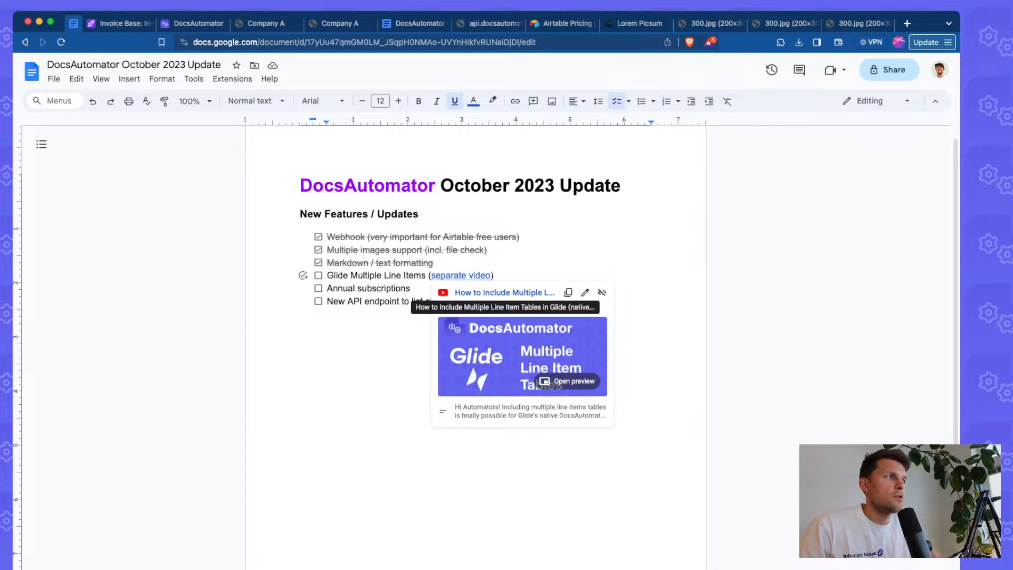
{"action": "left_click", "coordinate": [375, 276]}
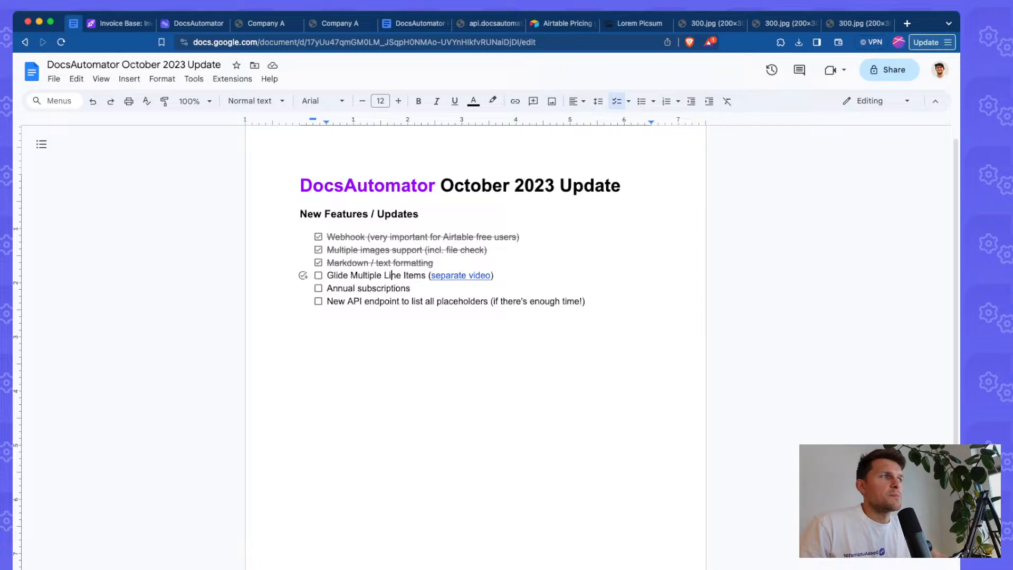
- Check off "Glide Multiple Line Items" in the feature checklist and move on to the "Annual subscriptions" entry
{"action": "double_click", "coordinate": [375, 275]}
{"action": "triple_click", "coordinate": [365, 275]}
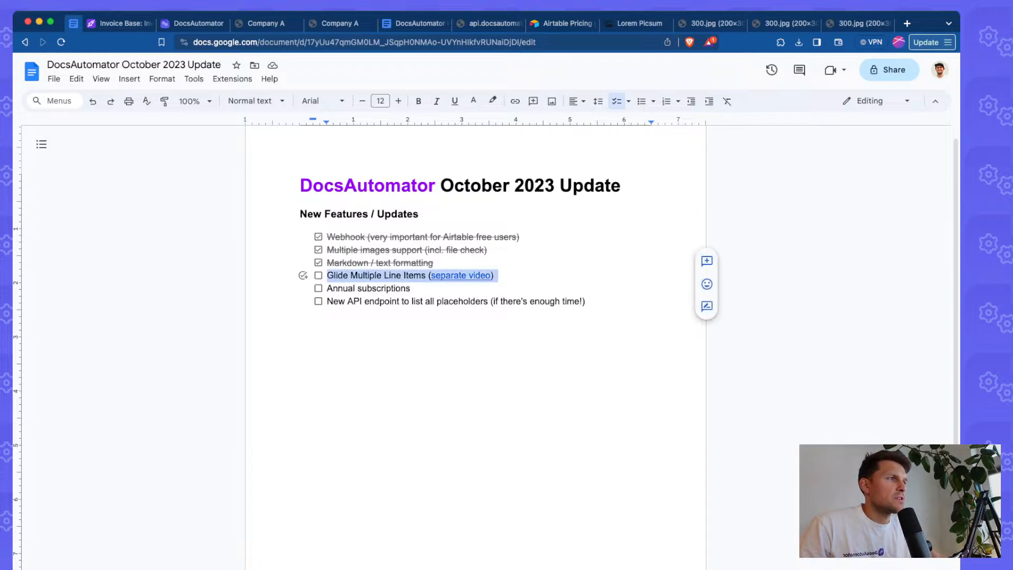
{"action": "left_click", "coordinate": [365, 276]}
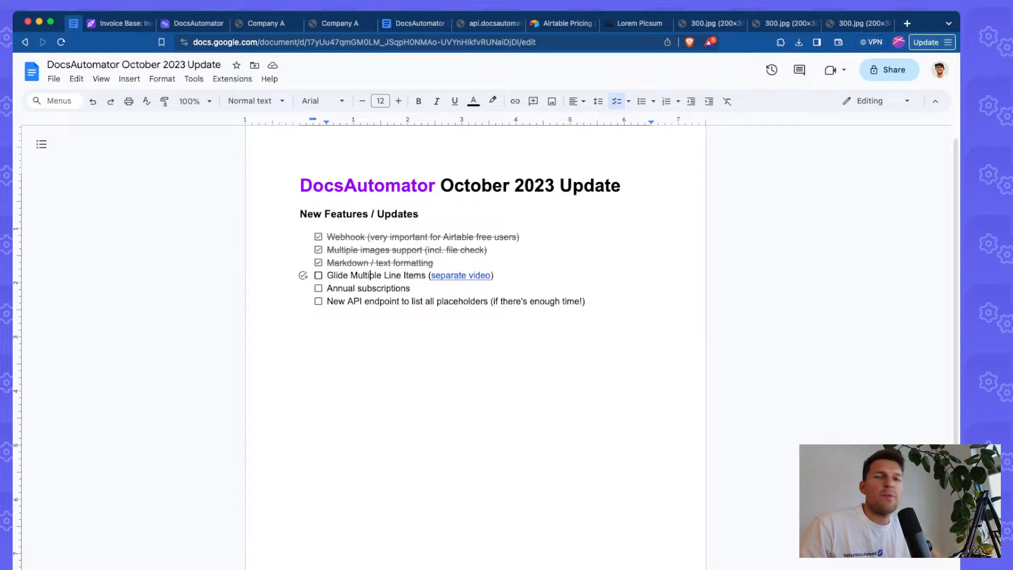
{"action": "left_click", "coordinate": [318, 275]}
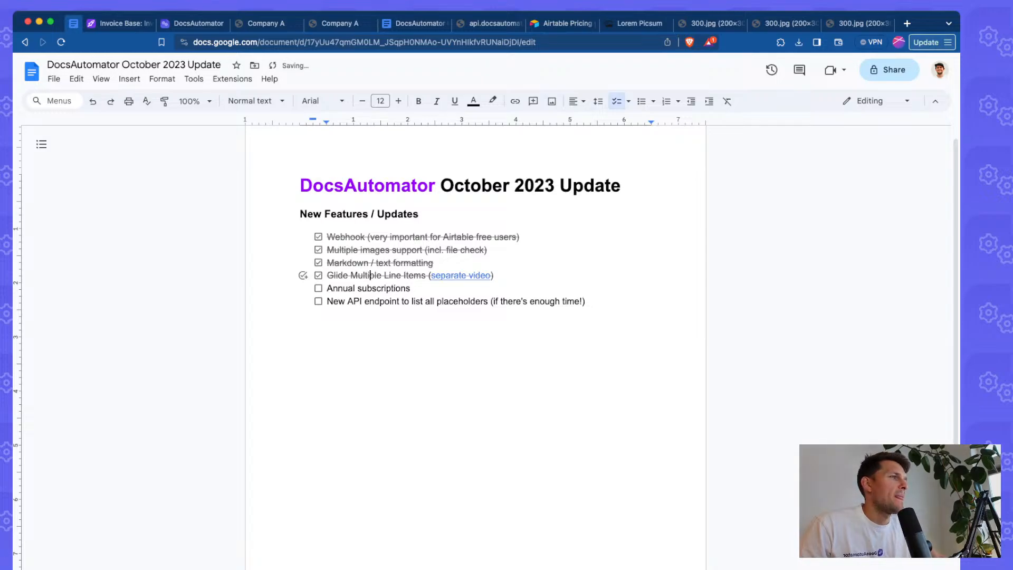
{"action": "left_click_drag", "start_coordinate": [410, 288], "coordinate": [338, 289]}
{"action": "left_click", "coordinate": [338, 289]}
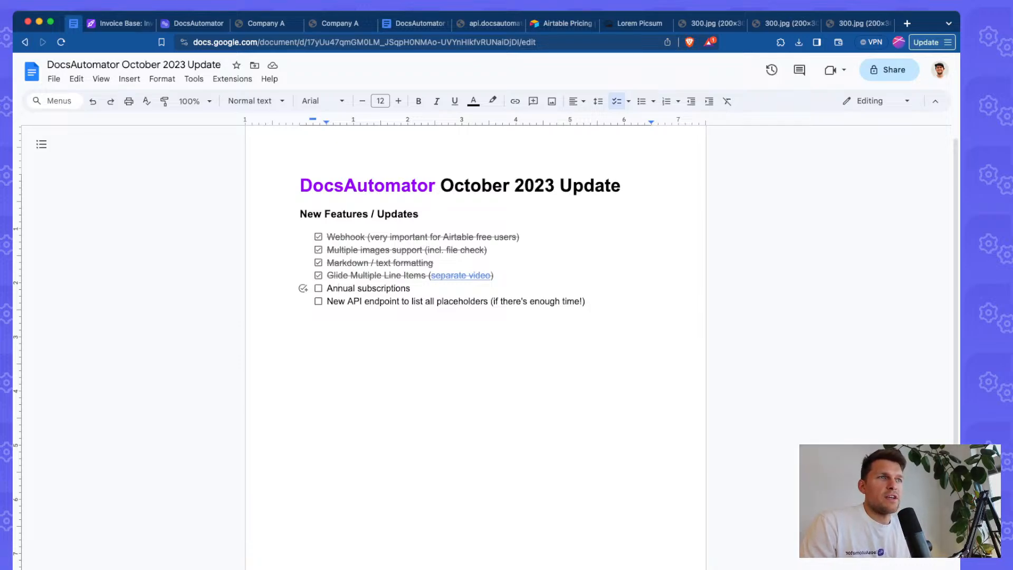
- Open the DocsAutomator subscription page at app.docsautomator.co/subscribe in a new browser tab
{"action": "key", "text": "super+t"}
{"action": "type", "text": "docs"}
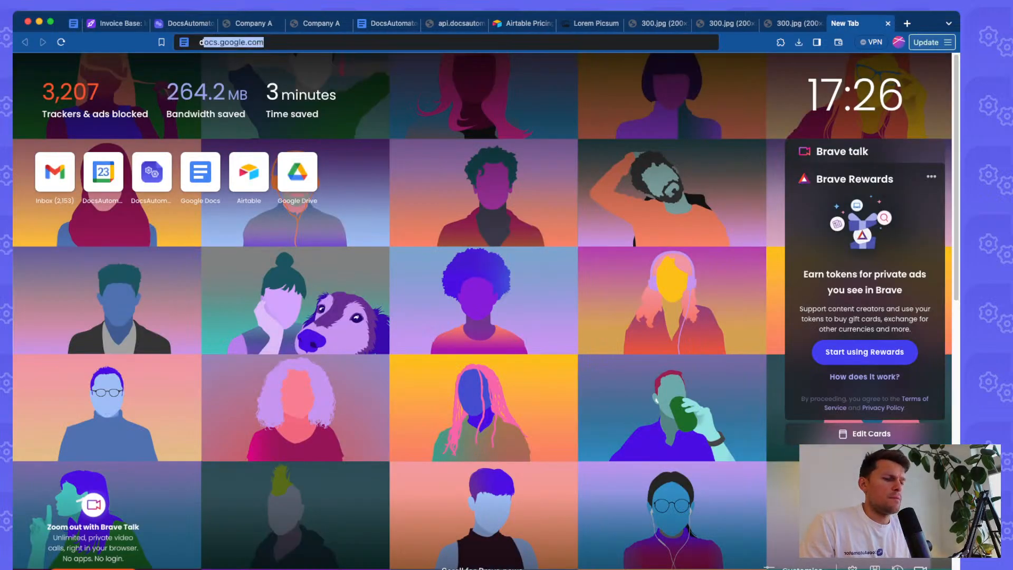
{"action": "key", "text": "BackSpace"}
{"action": "key", "text": "BackSpace"}
{"action": "key", "text": "BackSpace"}
{"action": "key", "text": "BackSpace"}
{"action": "key", "text": "BackSpace"}
{"action": "type", "text": "app.docsautomator.co"}
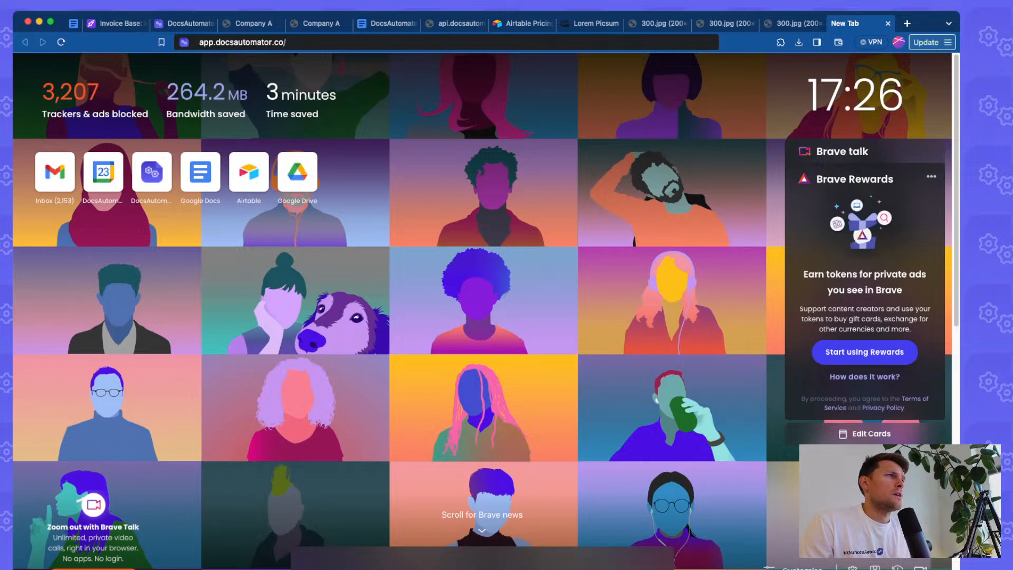
{"action": "type", "text": "/subscribe"}
{"action": "key", "text": "Return"}
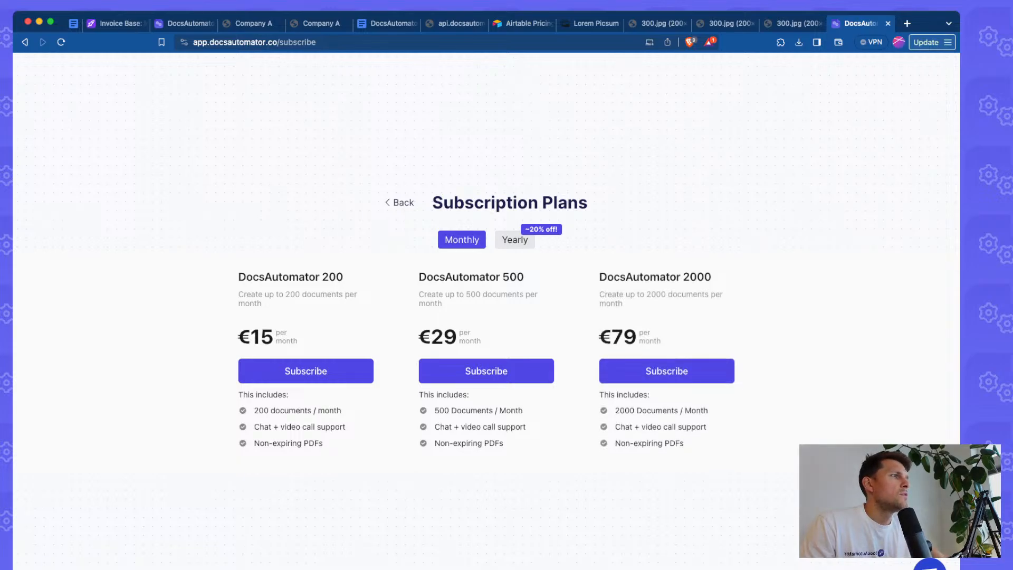
- Show the yearly prices of the subscription plans and close the page to return to the update document
{"action": "left_click_drag", "start_coordinate": [496, 203], "coordinate": [538, 203]}
{"action": "left_click", "coordinate": [538, 203]}
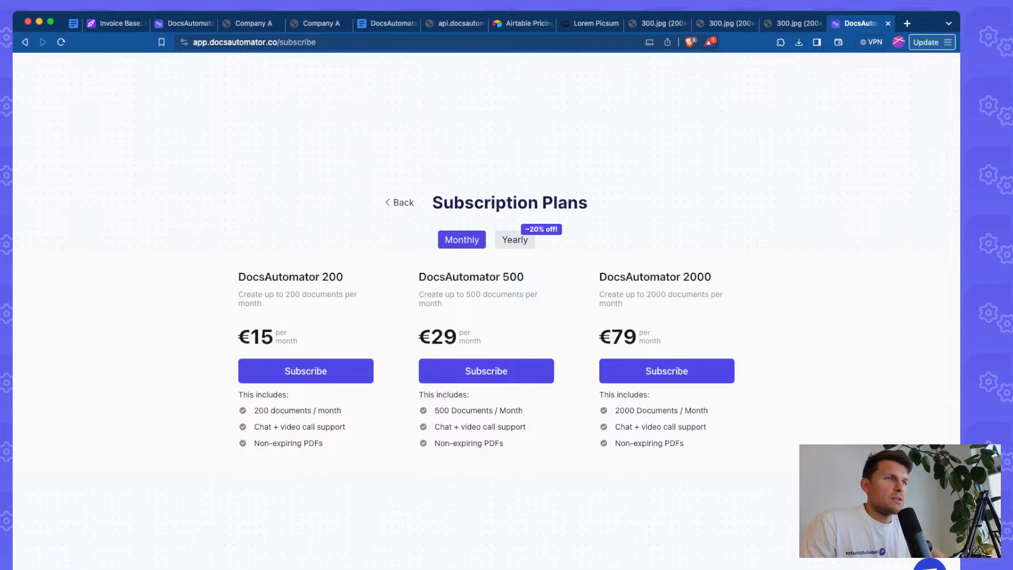
{"action": "left_click", "coordinate": [514, 240]}
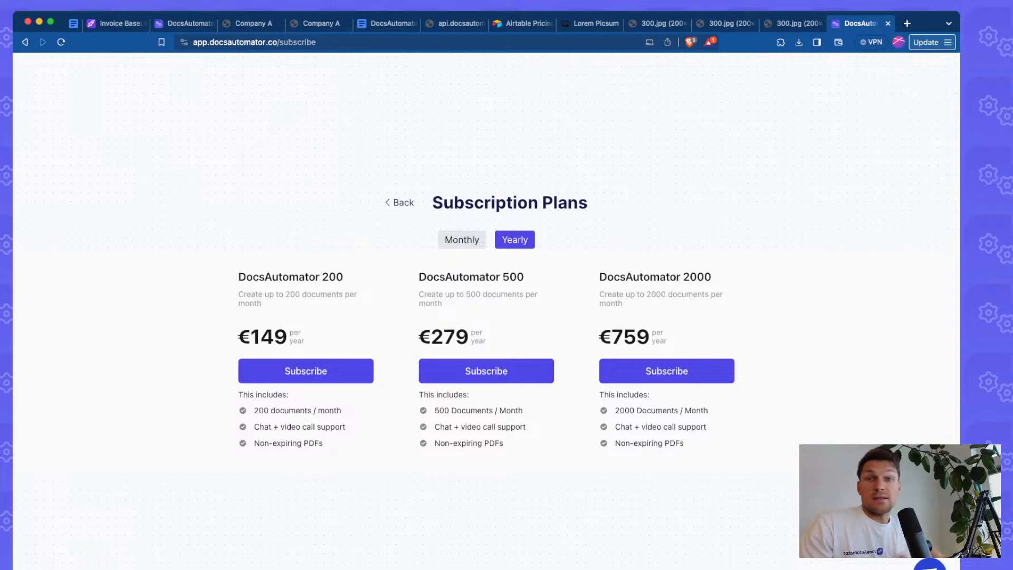
{"action": "key", "text": "super+w"}
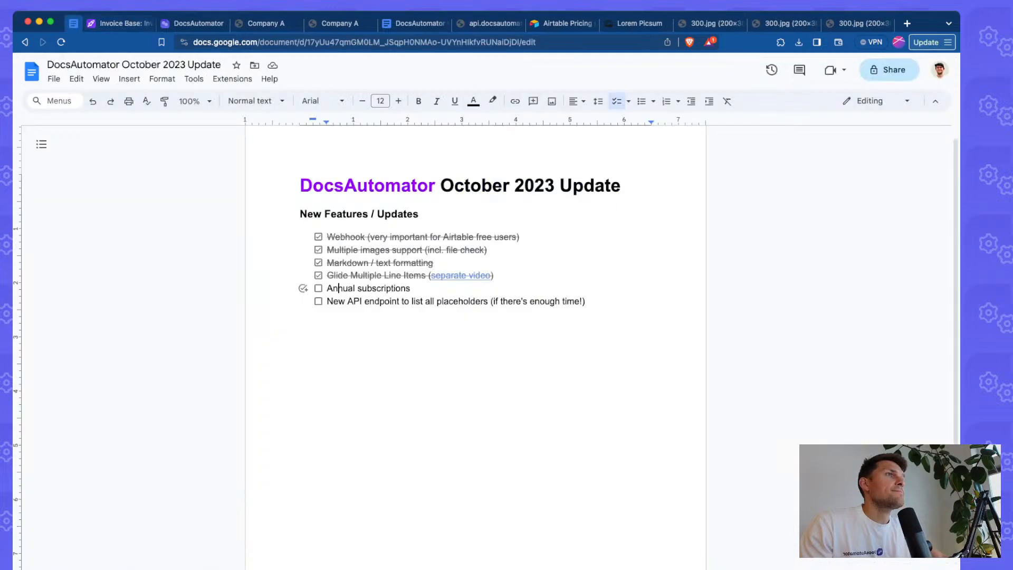
- Check off "Annual subscriptions" in the feature checklist and move on to the "New API endpoint to list all placeholders" entry
{"action": "left_click", "coordinate": [318, 287]}
{"action": "left_click_drag", "start_coordinate": [385, 301], "coordinate": [464, 301]}
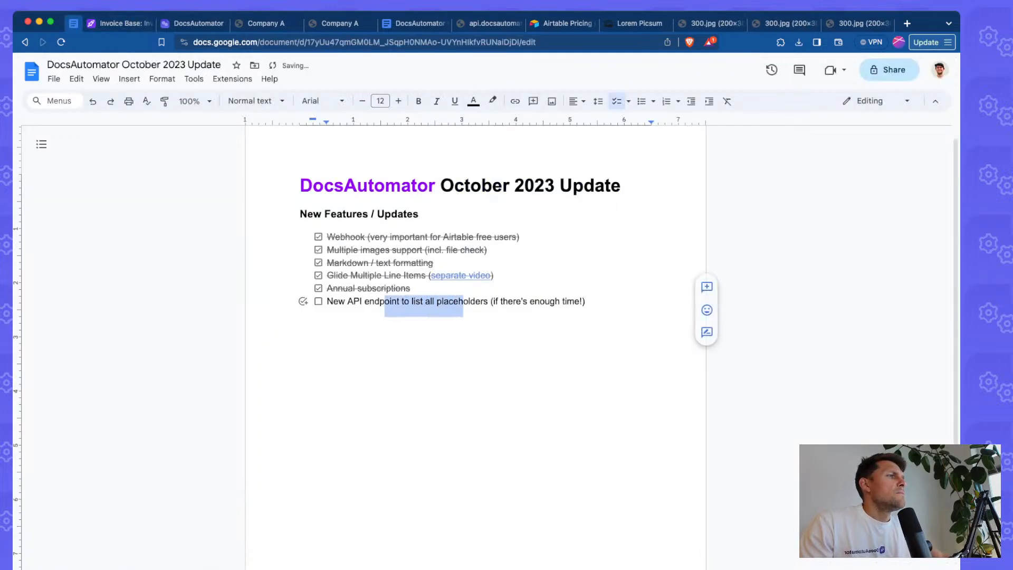
{"action": "left_click", "coordinate": [464, 301]}
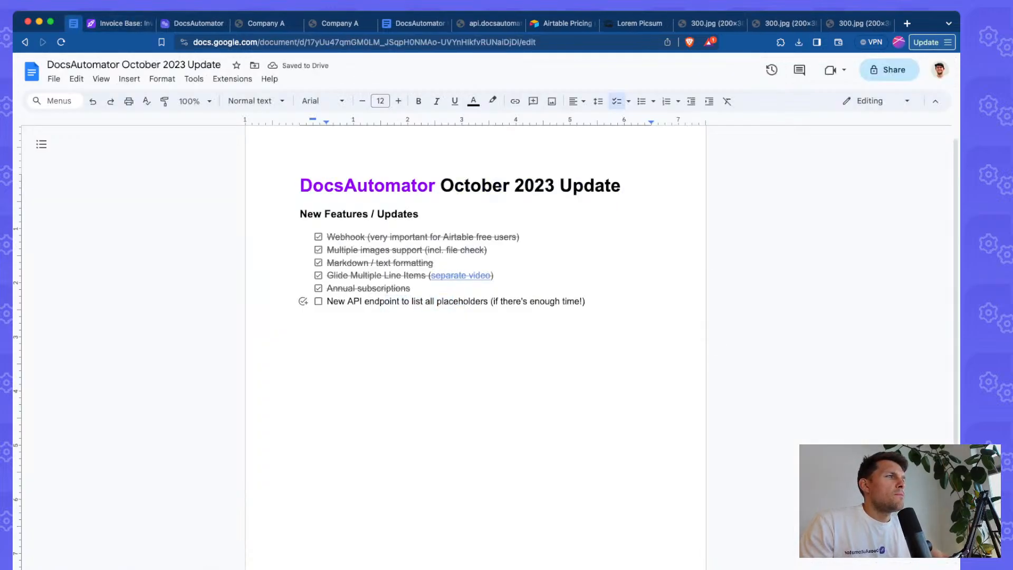
{"action": "double_click", "coordinate": [417, 301]}
{"action": "left_click", "coordinate": [420, 302]}
{"action": "left_click", "coordinate": [397, 301]}
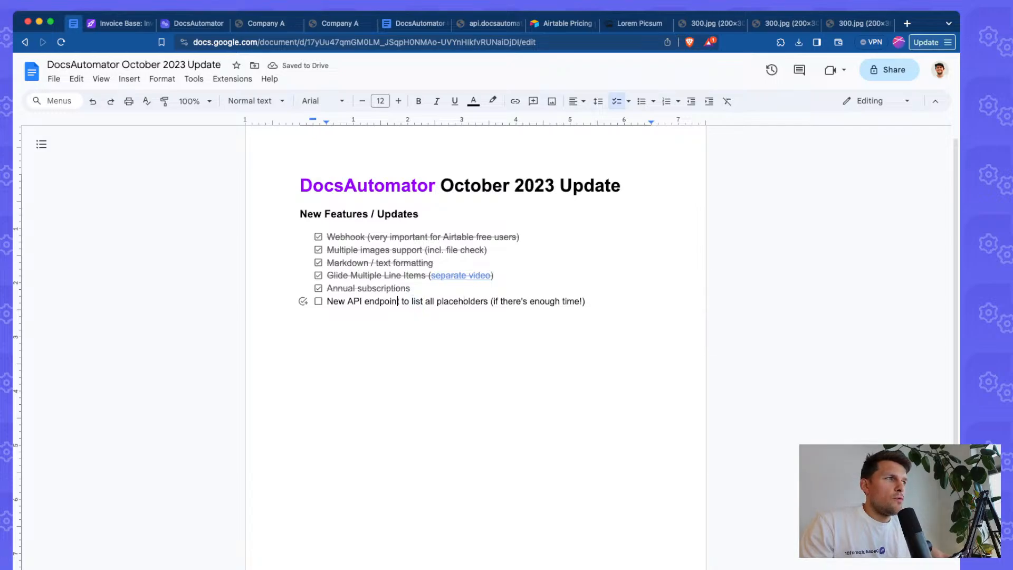
{"action": "left_click", "coordinate": [444, 301]}
{"action": "left_click", "coordinate": [426, 301]}
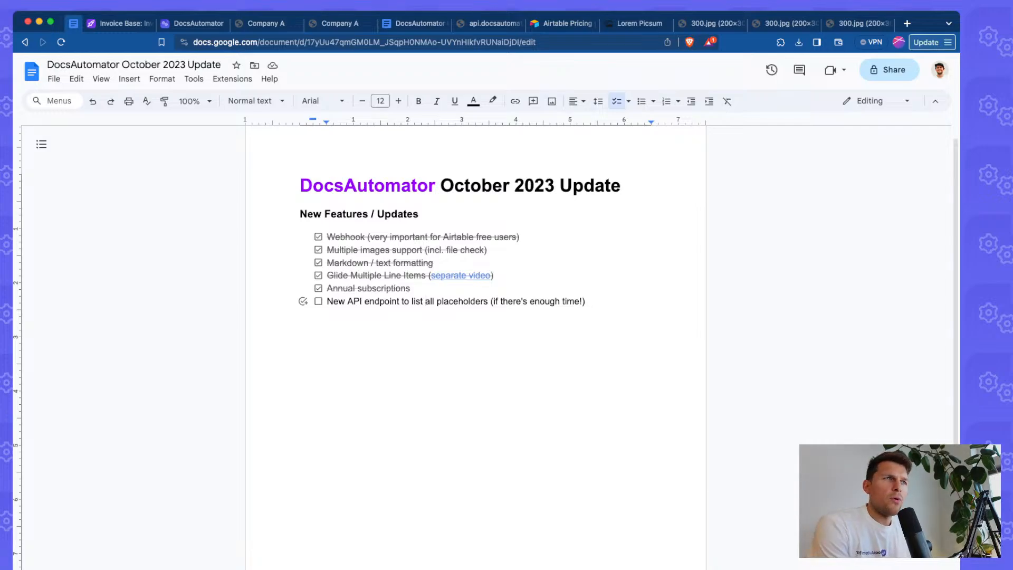
- Open docsautomator.co in a new browser tab and go to its DocsAutomator API documentation
{"action": "key", "text": "ctrl+t"}
{"action": "type", "text": "docsaut"}
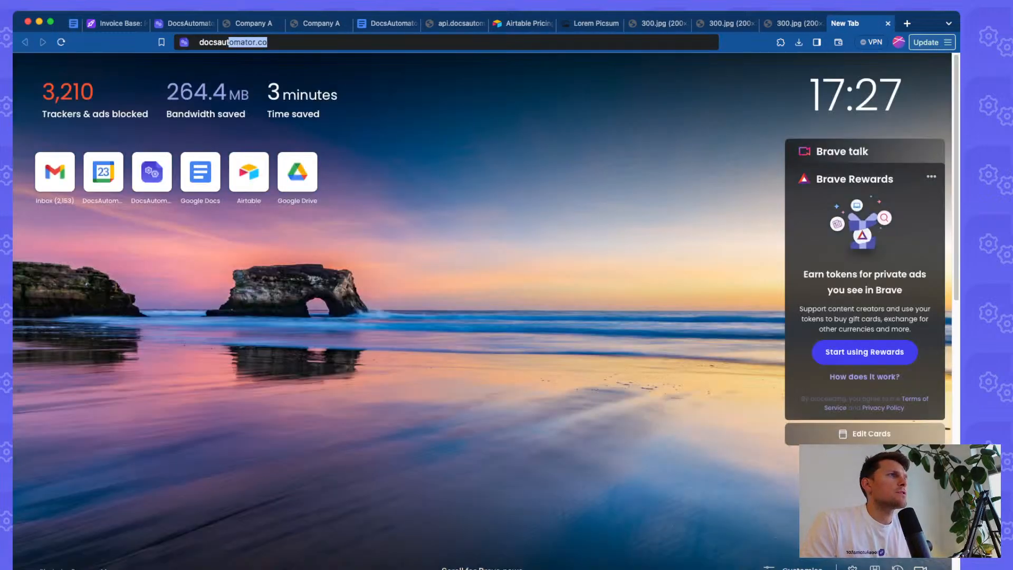
{"action": "key", "text": "Return"}
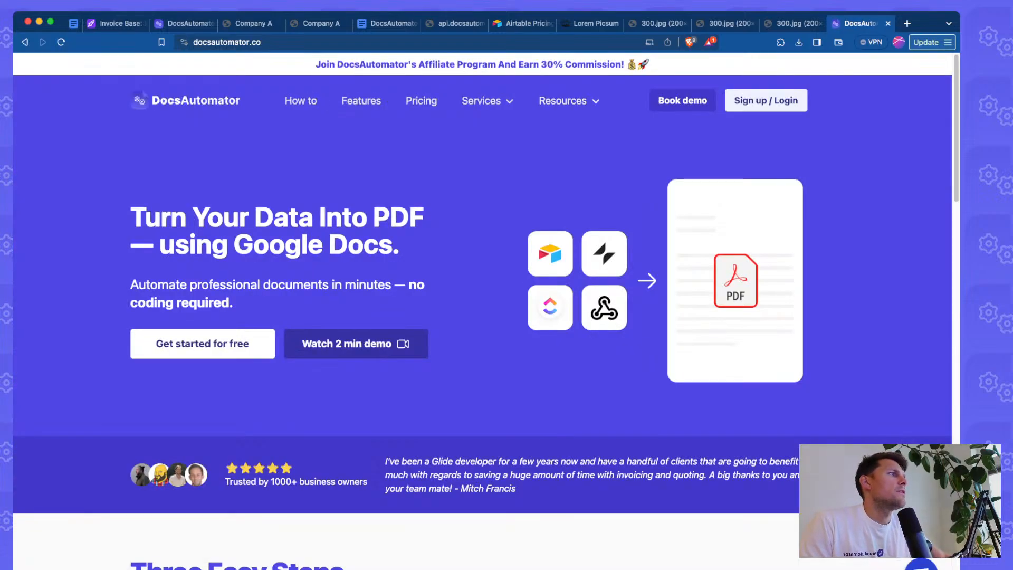
{"action": "mouse_move", "coordinate": [568, 101]}
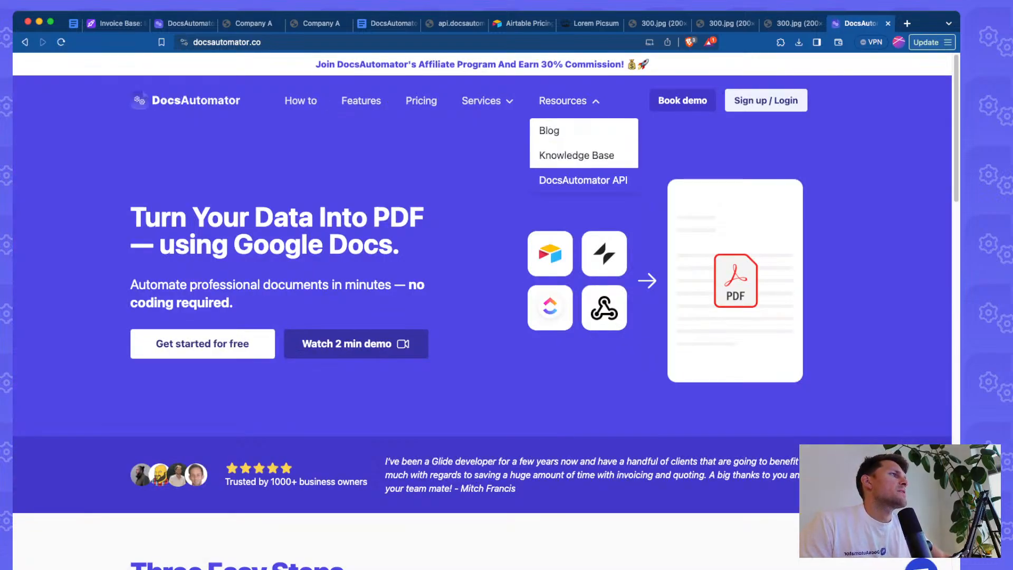
{"action": "left_click", "coordinate": [583, 180]}
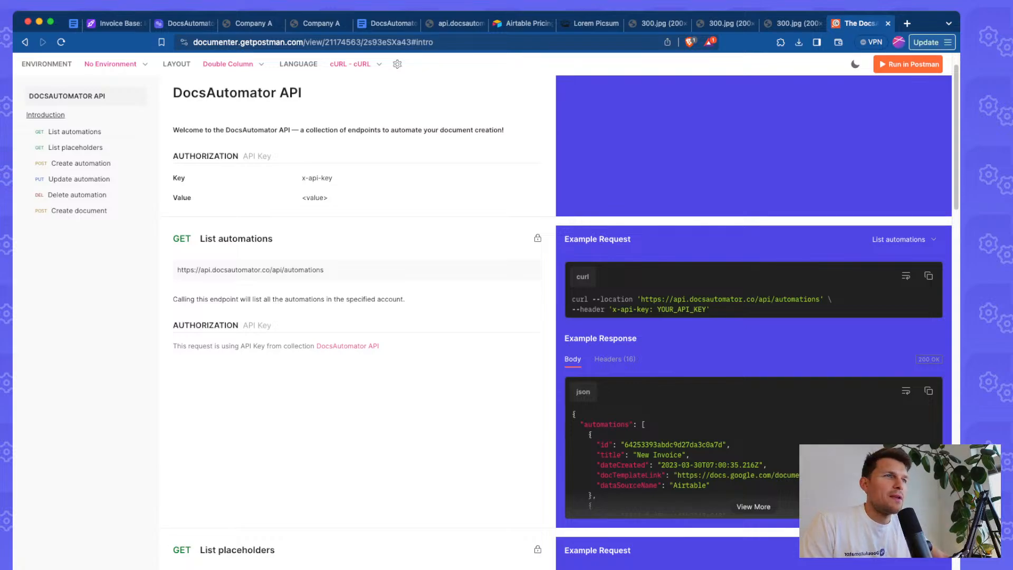
- Look over the endpoints in the API documentation, including the "List placeholders" endpoint and the neighbouring "List automations" one
{"action": "scroll", "coordinate": [555, 322], "scroll_direction": "down", "scroll_amount": 6}
{"action": "scroll", "coordinate": [556, 322], "scroll_direction": "up", "scroll_amount": 7}
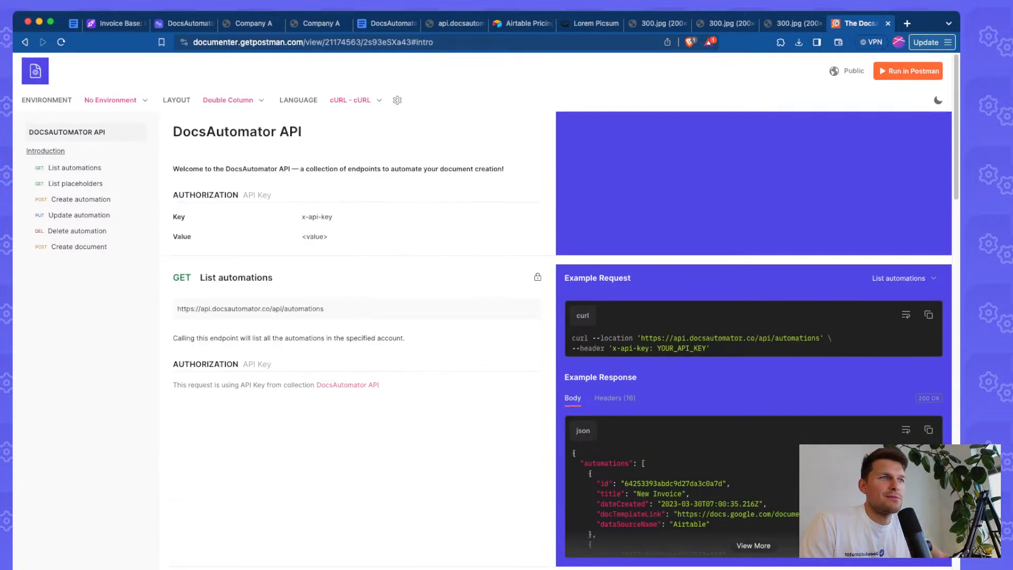
{"action": "scroll", "coordinate": [555, 322], "scroll_direction": "down", "scroll_amount": 8}
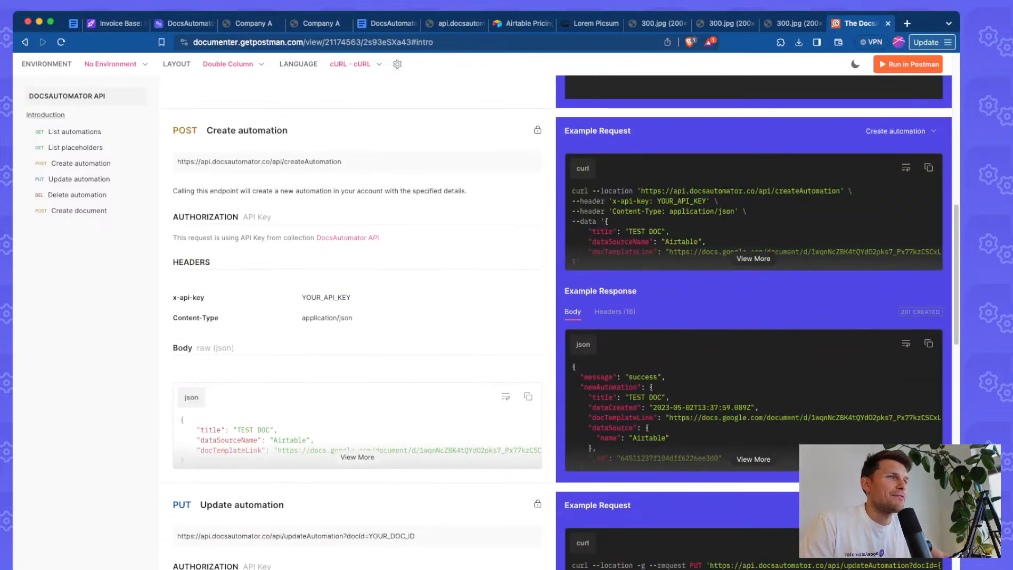
{"action": "scroll", "coordinate": [555, 322], "scroll_direction": "up", "scroll_amount": 8}
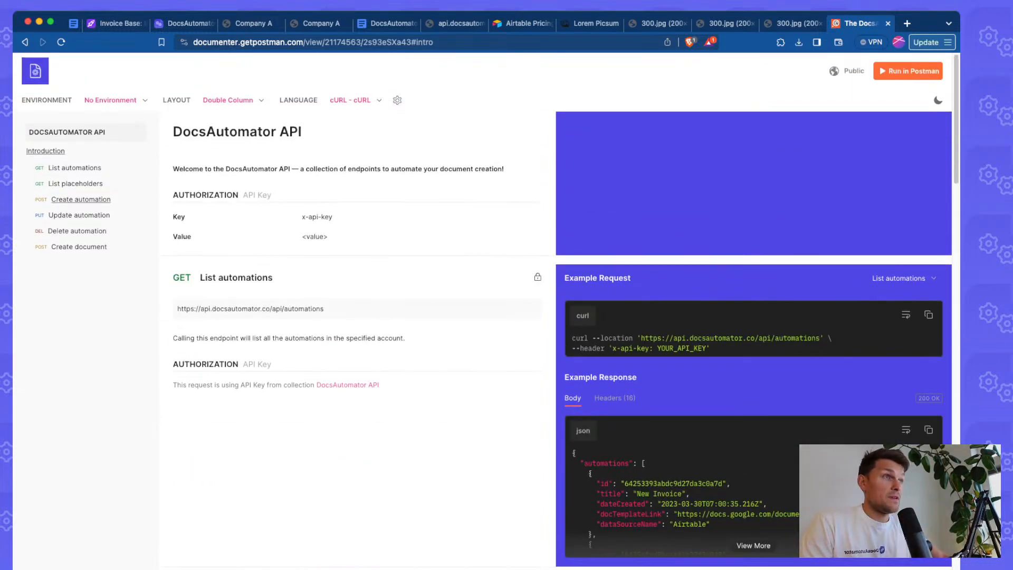
{"action": "left_click", "coordinate": [76, 183]}
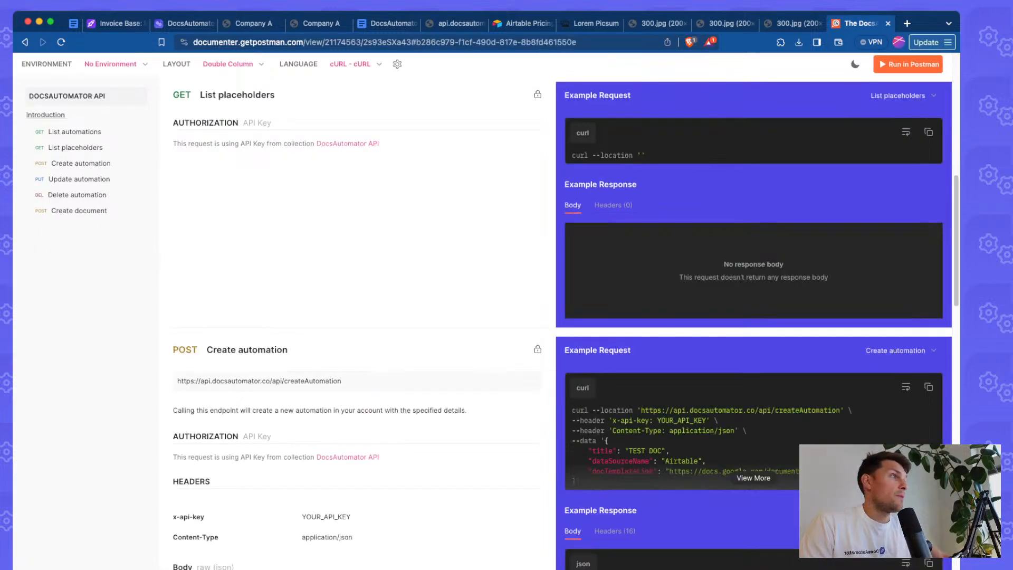
{"action": "scroll", "coordinate": [556, 322], "scroll_direction": "up", "scroll_amount": 4}
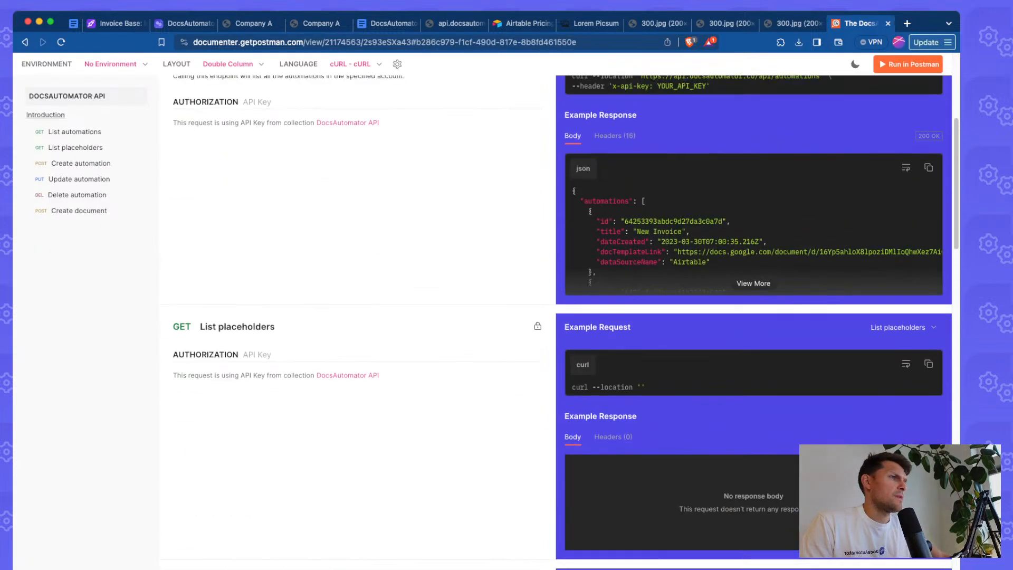
{"action": "scroll", "coordinate": [562, 321], "scroll_direction": "down", "scroll_amount": 1}
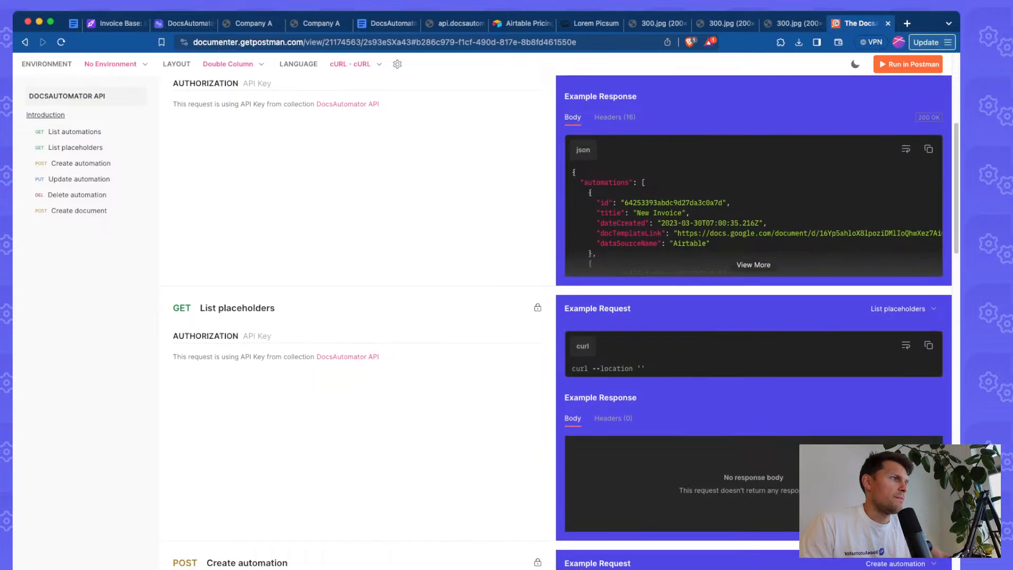
{"action": "scroll", "coordinate": [562, 322], "scroll_direction": "up", "scroll_amount": 4}
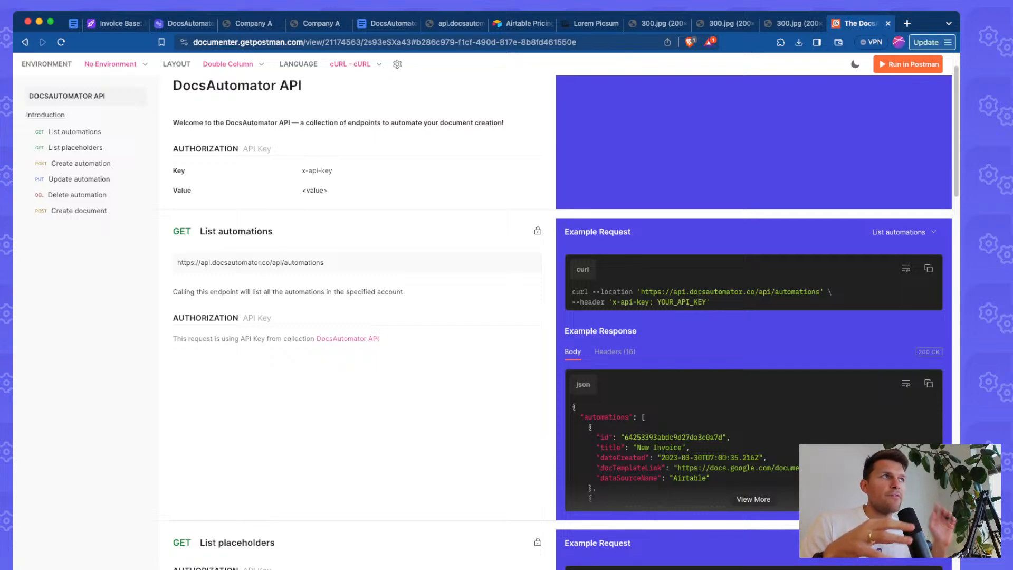
- Switch to the DocsAutomator Invoice Template 2023 document and examine the placeholders in its client address and line item sections
{"action": "left_click", "coordinate": [388, 23]}
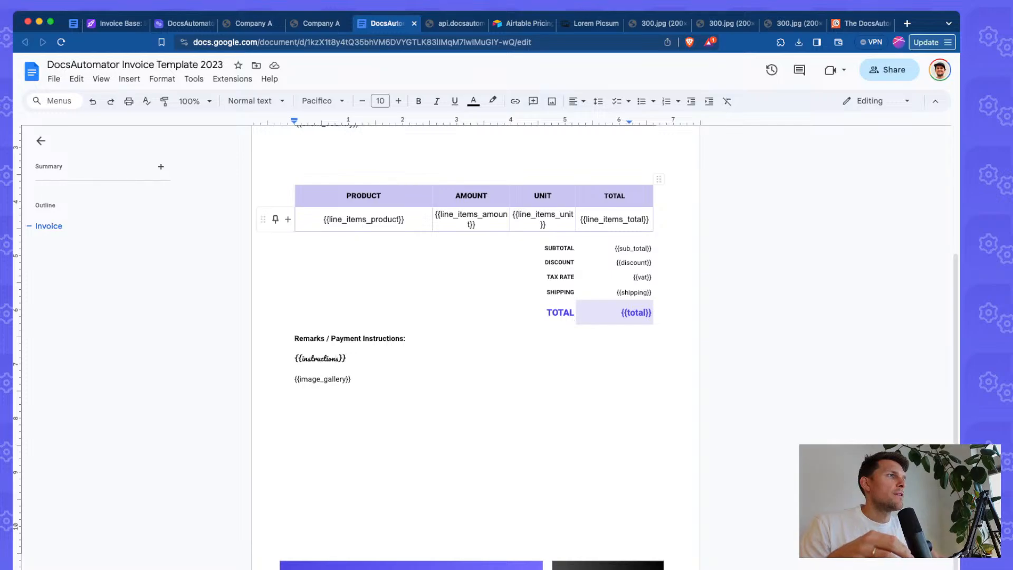
{"action": "scroll", "coordinate": [369, 237], "scroll_direction": "up", "scroll_amount": 2}
{"action": "left_click", "coordinate": [335, 194]}
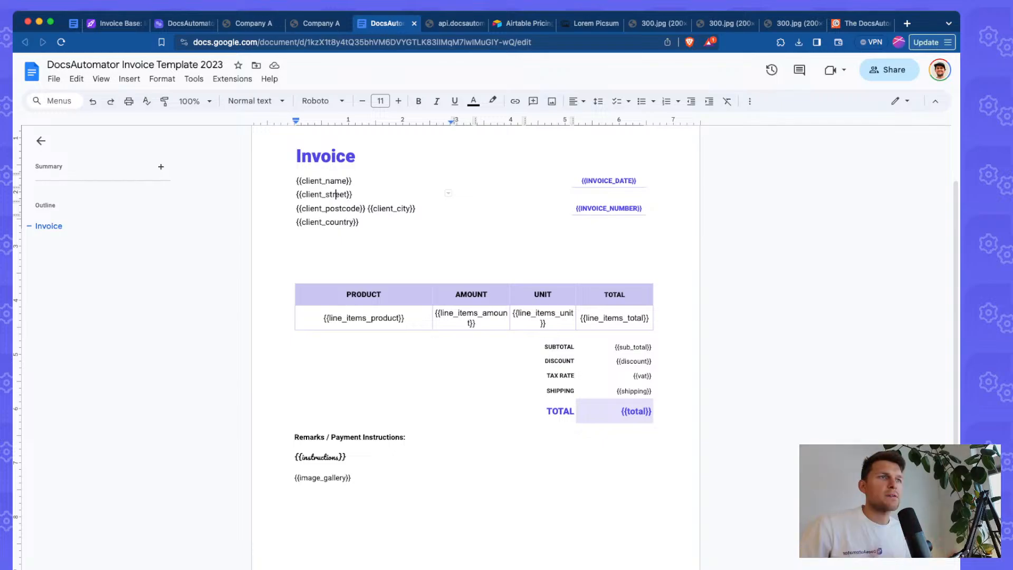
- Switch to the DocsAutomator automation and review how the template placeholders are mapped to the Airtable primary table fields
{"action": "left_click", "coordinate": [190, 24]}
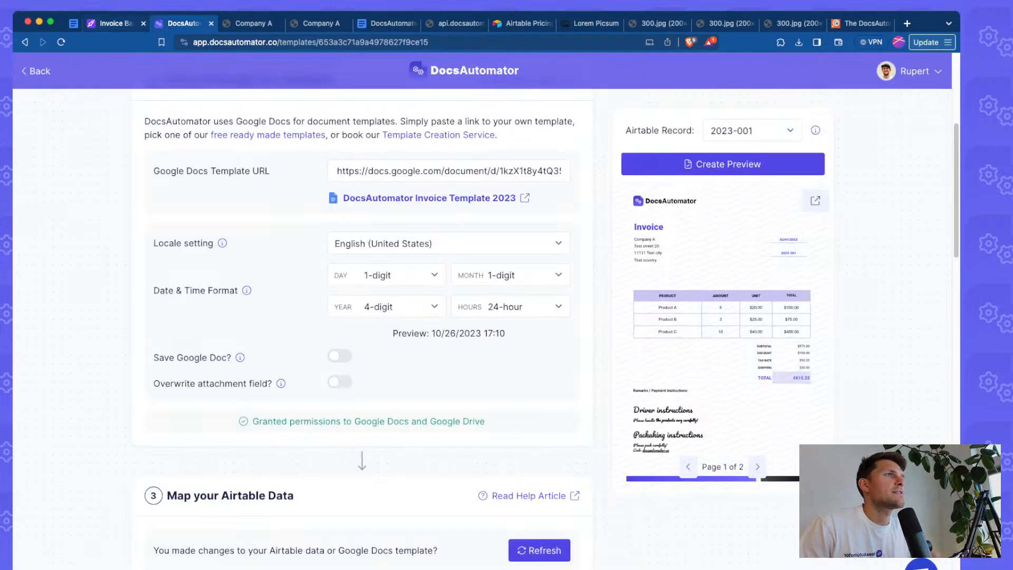
{"action": "scroll", "coordinate": [359, 316], "scroll_direction": "down", "scroll_amount": 8}
{"action": "scroll", "coordinate": [359, 316], "scroll_direction": "down", "scroll_amount": 2}
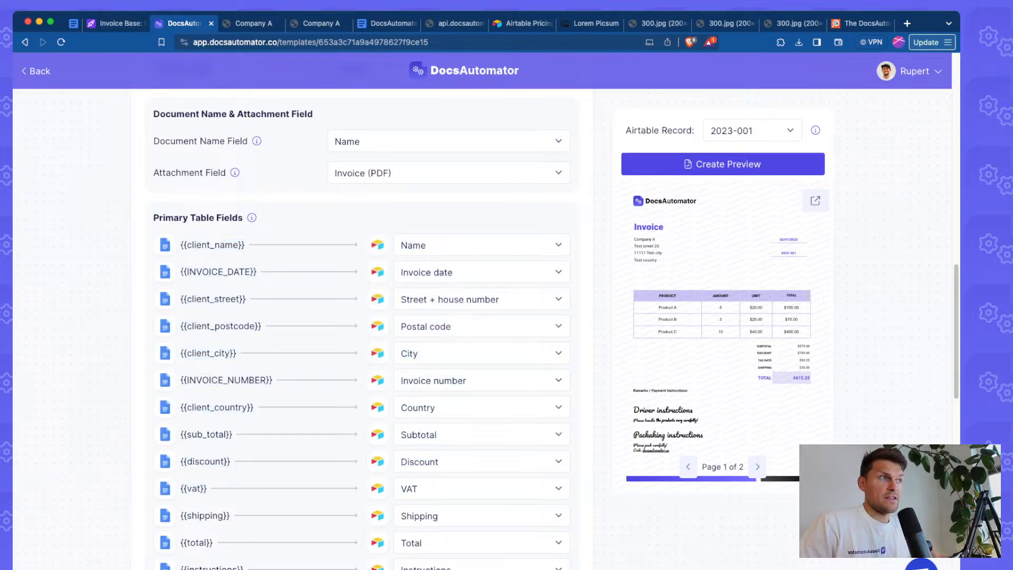
{"action": "scroll", "coordinate": [358, 317], "scroll_direction": "up", "scroll_amount": 7}
{"action": "scroll", "coordinate": [359, 317], "scroll_direction": "down", "scroll_amount": 8}
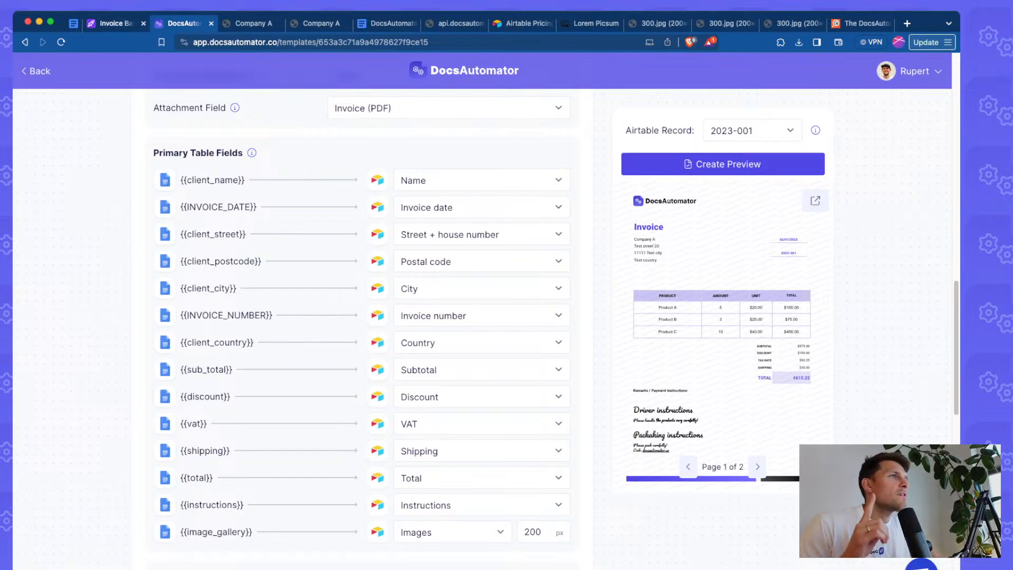
- Check off the "New API endpoint" entry in the update document and add a checklist item "AFFILIATE PROGRAM!" below it
{"action": "left_click", "coordinate": [73, 23]}
{"action": "left_click", "coordinate": [318, 301]}
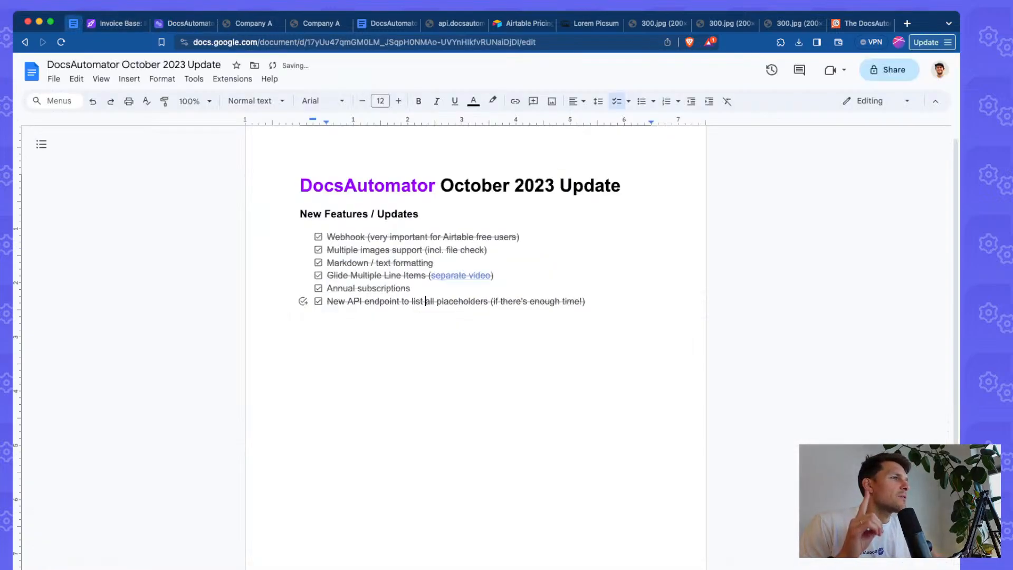
{"action": "left_click", "coordinate": [586, 302]}
{"action": "key", "text": "Return"}
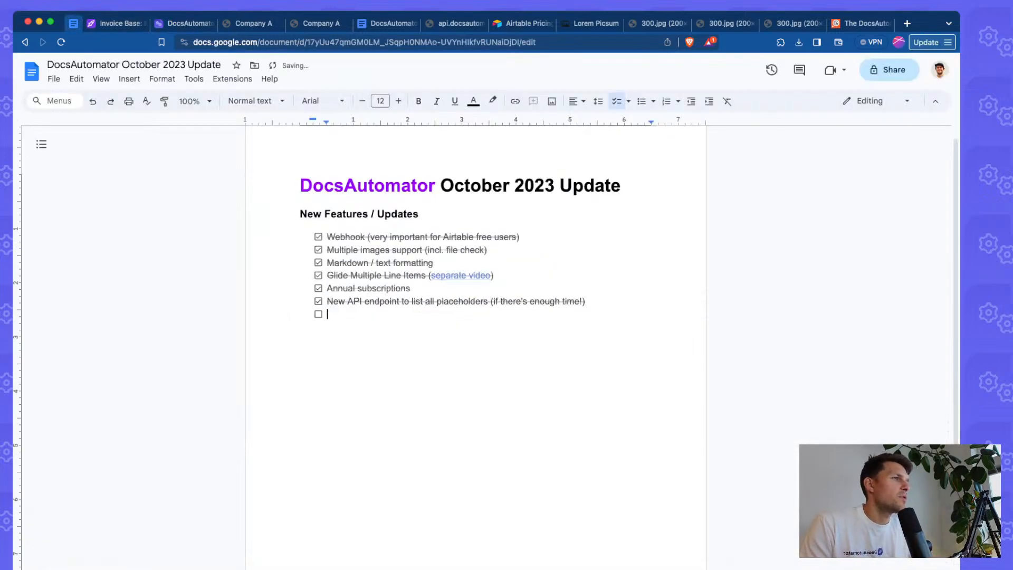
{"action": "type", "text": "AFFILIATE PROGRAM!"}
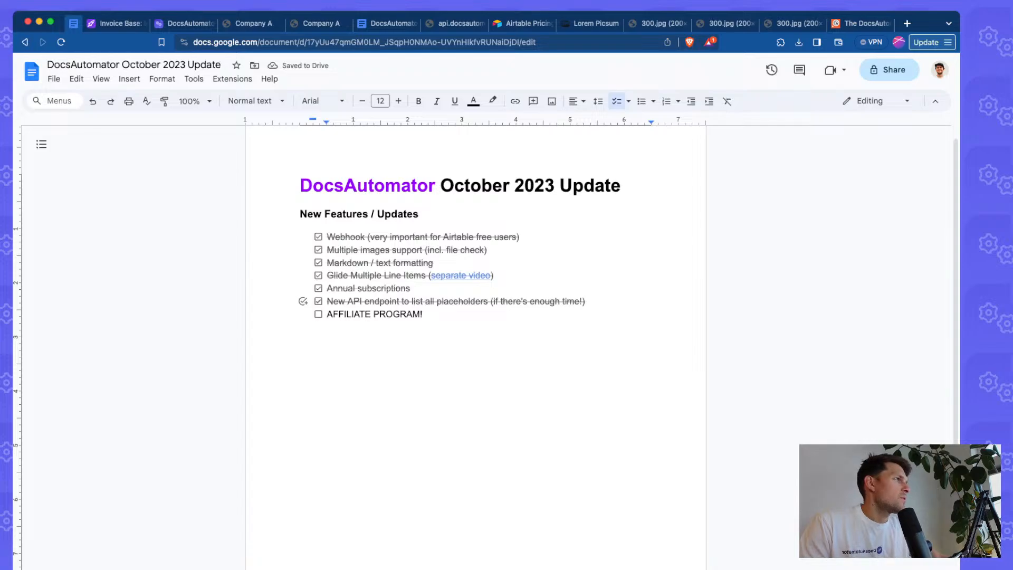
- Open docsautomator.co in a new browser tab and go to its affiliate program page
{"action": "left_click", "coordinate": [906, 23]}
{"action": "type", "text": "docs"}
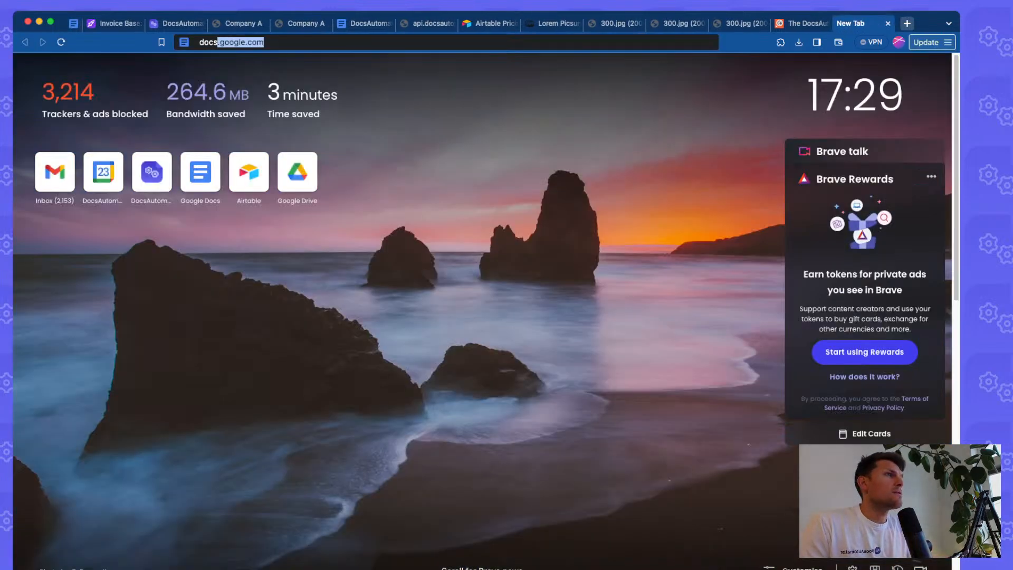
{"action": "type", "text": "a"}
{"action": "key", "text": "Return"}
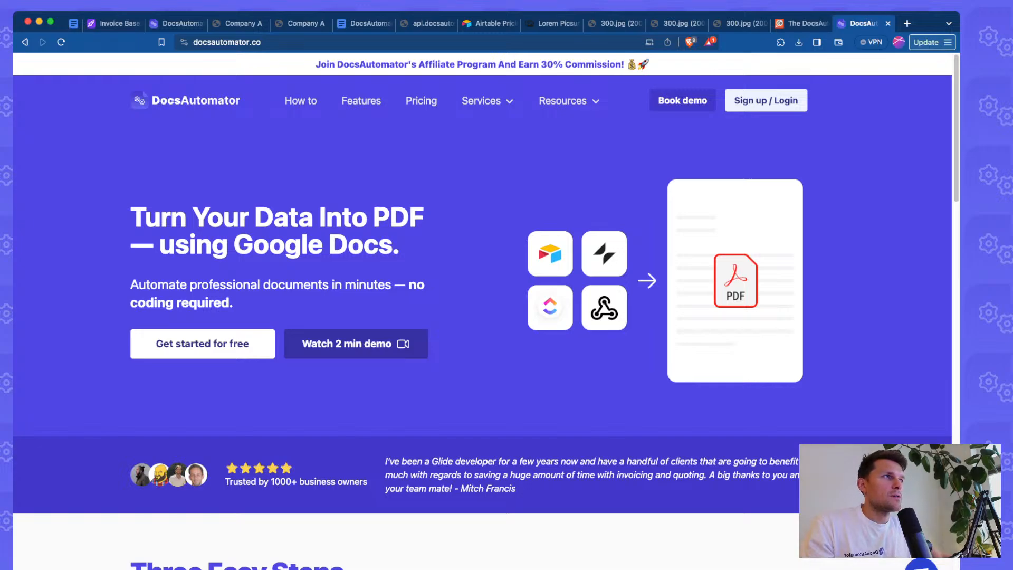
{"action": "scroll", "coordinate": [485, 284], "scroll_direction": "down", "scroll_amount": 15}
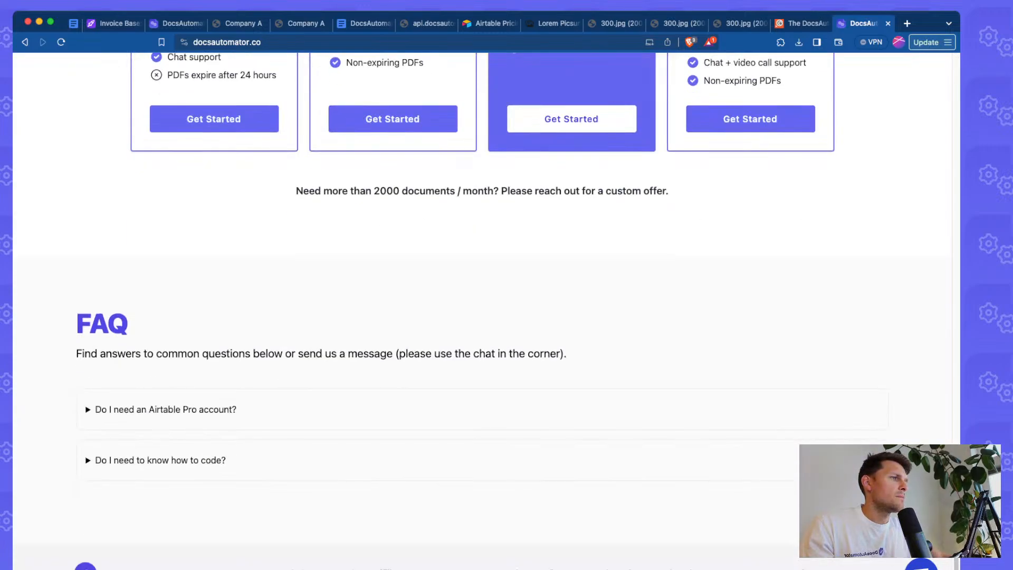
{"action": "left_click", "coordinate": [387, 568]}
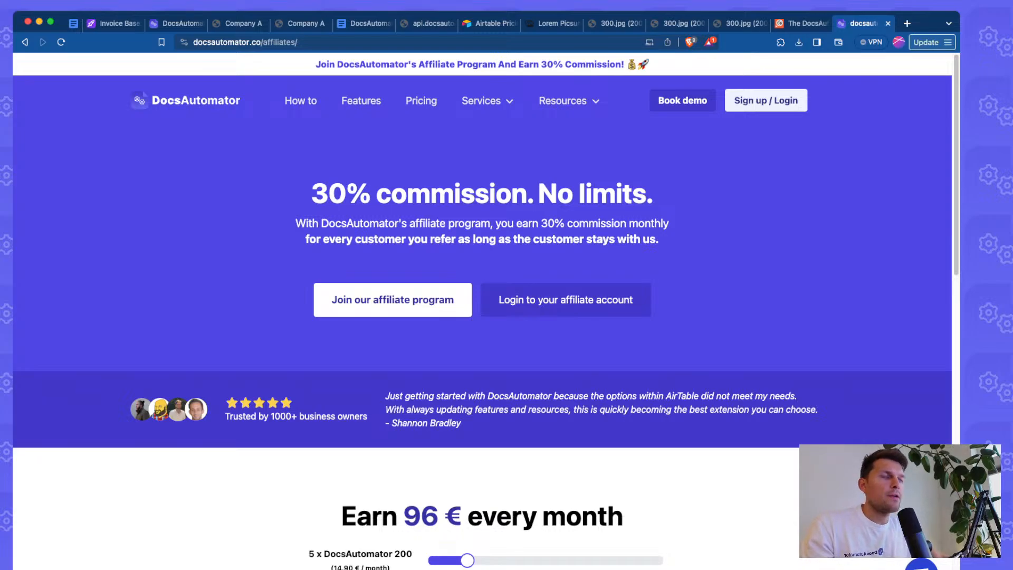
- Set the affiliate earnings calculator to 5 x DocsAutomator 500 and 3 x DocsAutomator 2000
{"action": "scroll", "coordinate": [482, 312], "scroll_direction": "down", "scroll_amount": 7}
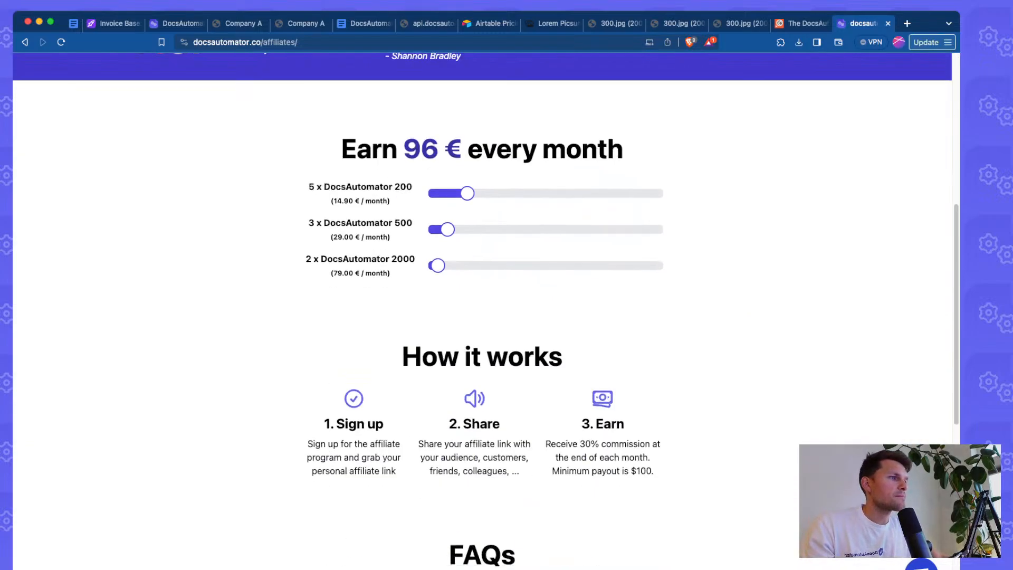
{"action": "scroll", "coordinate": [482, 311], "scroll_direction": "up", "scroll_amount": 1}
{"action": "mouse_move", "coordinate": [466, 216]}
{"action": "left_mouse_down"}
{"action": "mouse_move", "coordinate": [458, 216]}
{"action": "mouse_move", "coordinate": [467, 216]}
{"action": "left_mouse_up"}
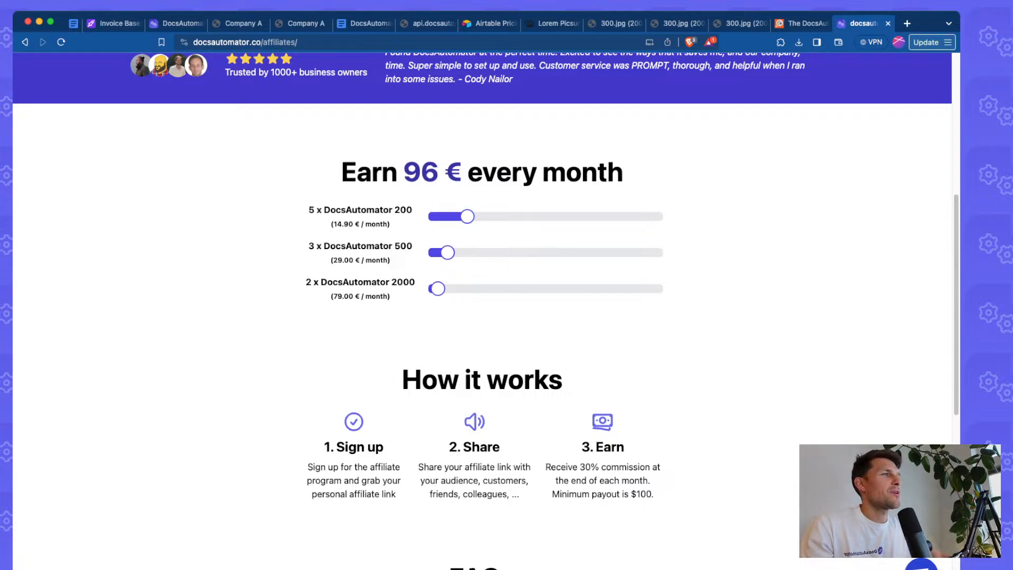
{"action": "left_click_drag", "start_coordinate": [447, 252], "coordinate": [467, 252]}
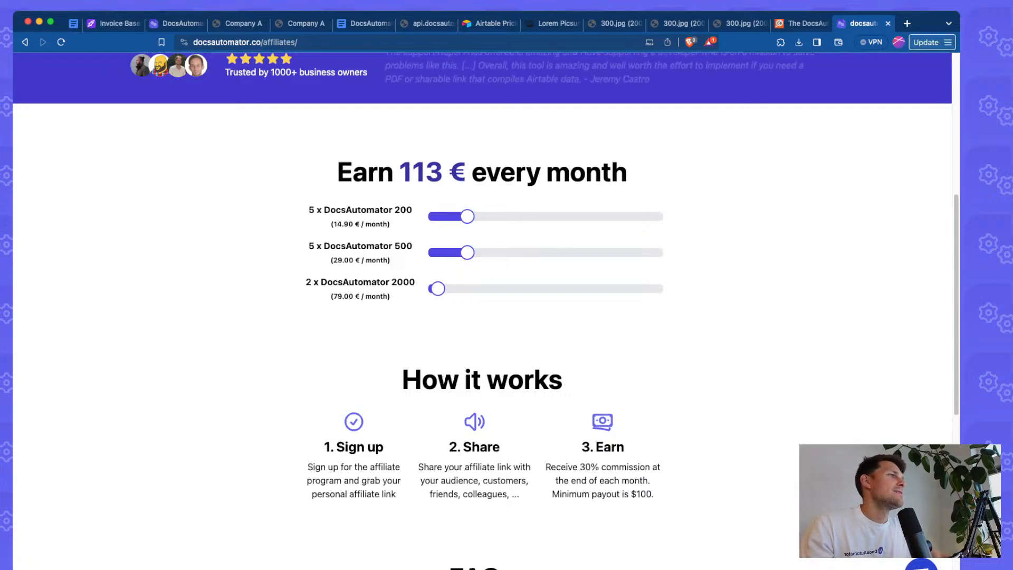
{"action": "left_click_drag", "start_coordinate": [437, 289], "coordinate": [447, 289]}
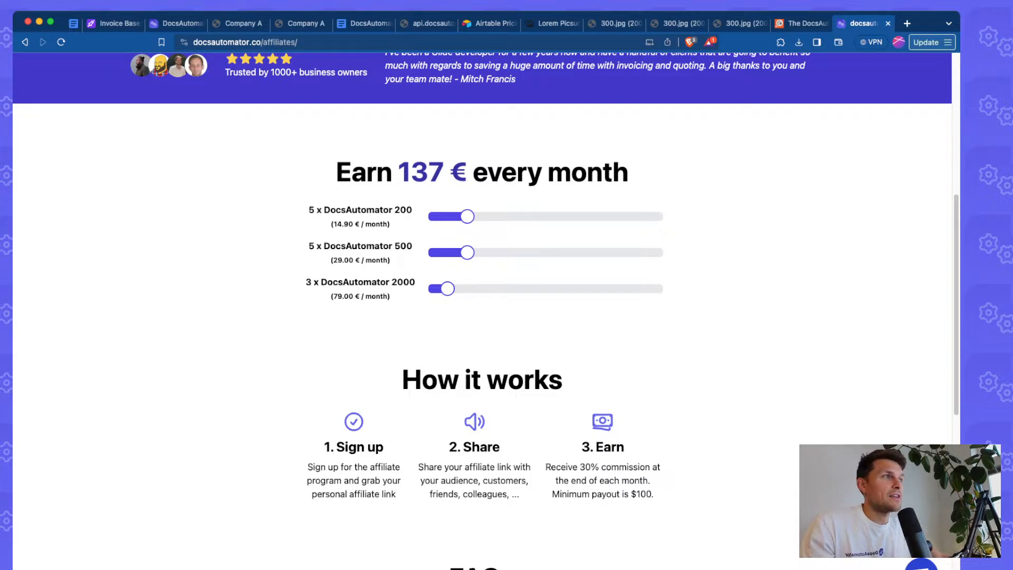
- Highlight the monthly earnings amount in the affiliate calculator's heading to examine it
{"action": "double_click", "coordinate": [447, 172]}
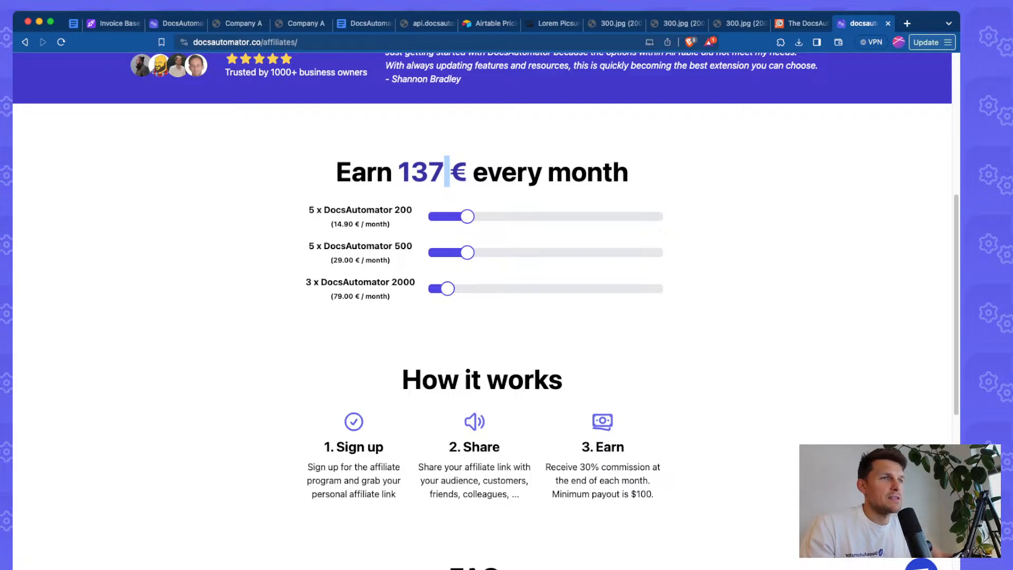
{"action": "left_click", "coordinate": [446, 172]}
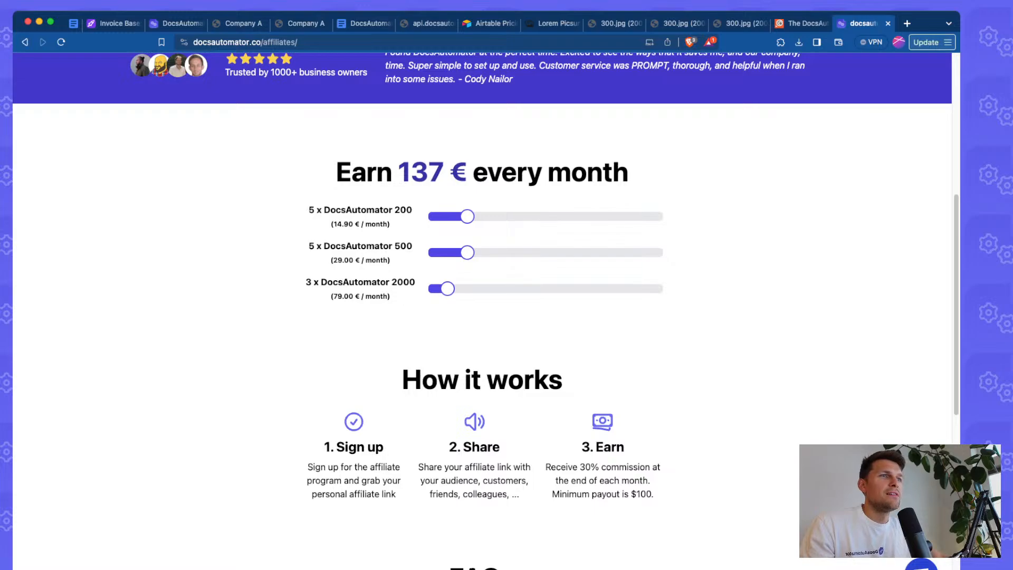
{"action": "scroll", "coordinate": [483, 284], "scroll_direction": "up", "scroll_amount": 2}
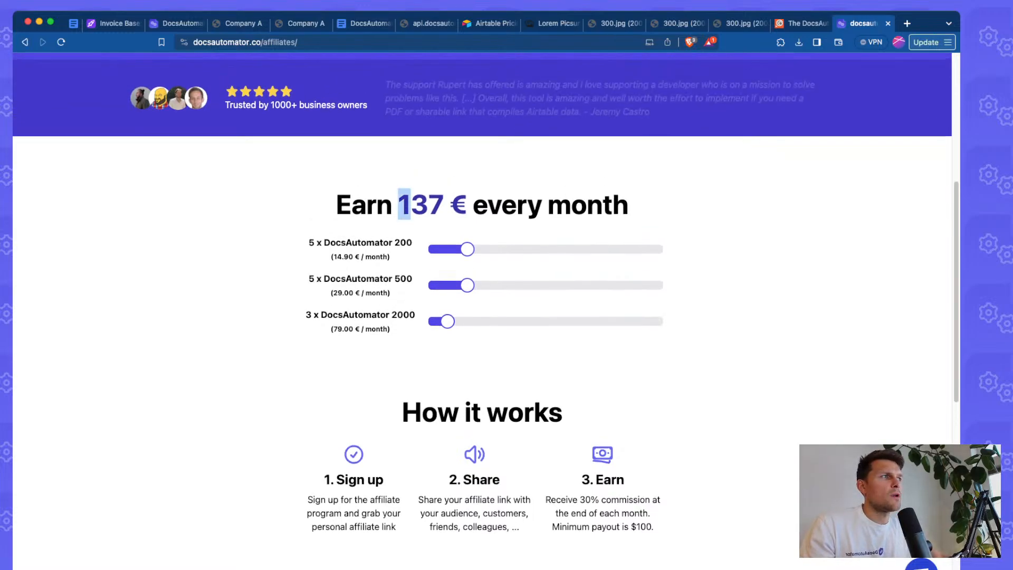
{"action": "double_click", "coordinate": [421, 204]}
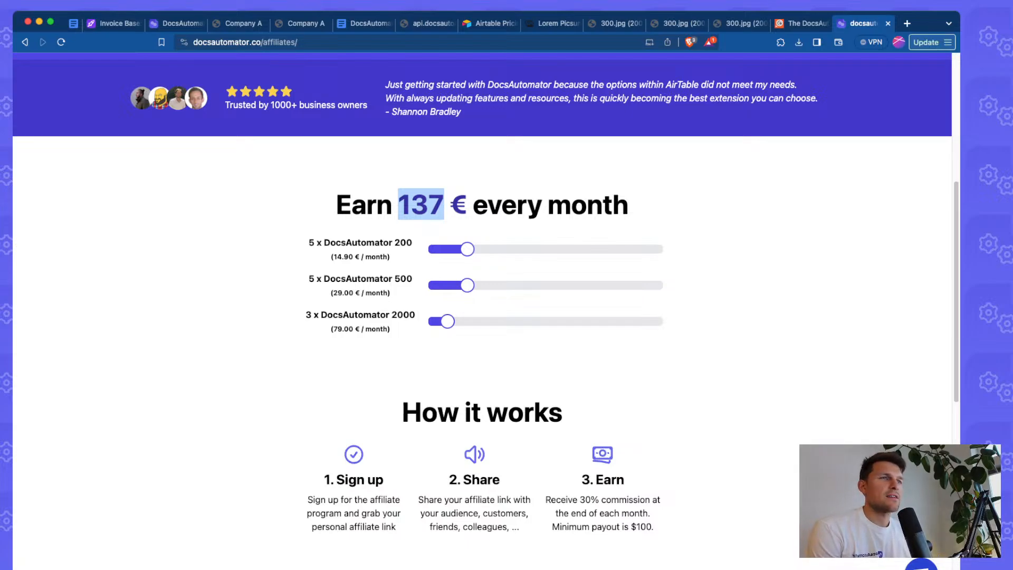
{"action": "left_click_drag", "start_coordinate": [444, 205], "coordinate": [428, 205]}
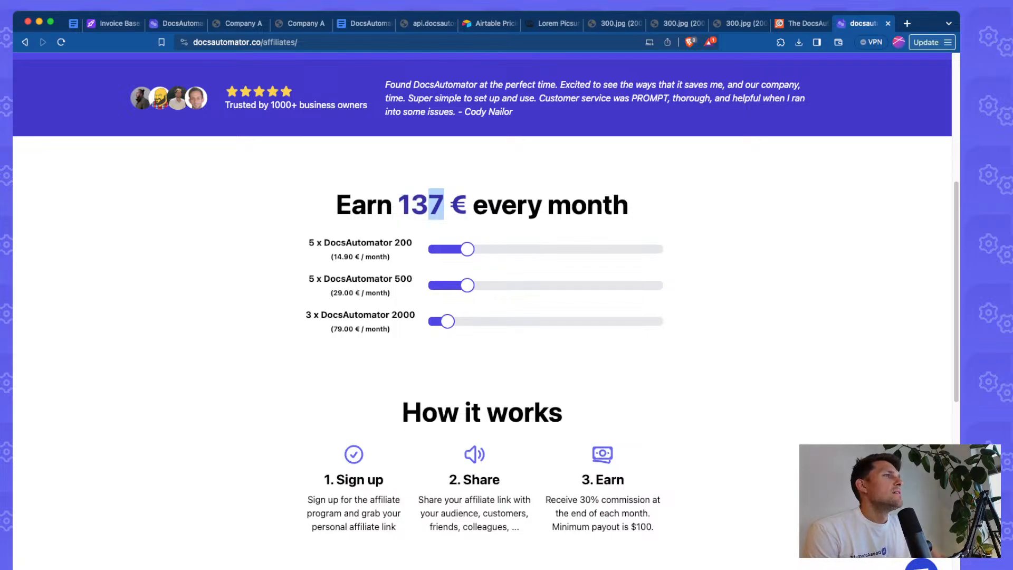
- Return to the DocsAutomator October 2023 Update document and check off the "AFFILIATE PROGRAM!" entry
{"action": "left_click", "coordinate": [73, 23]}
{"action": "left_click", "coordinate": [318, 313]}
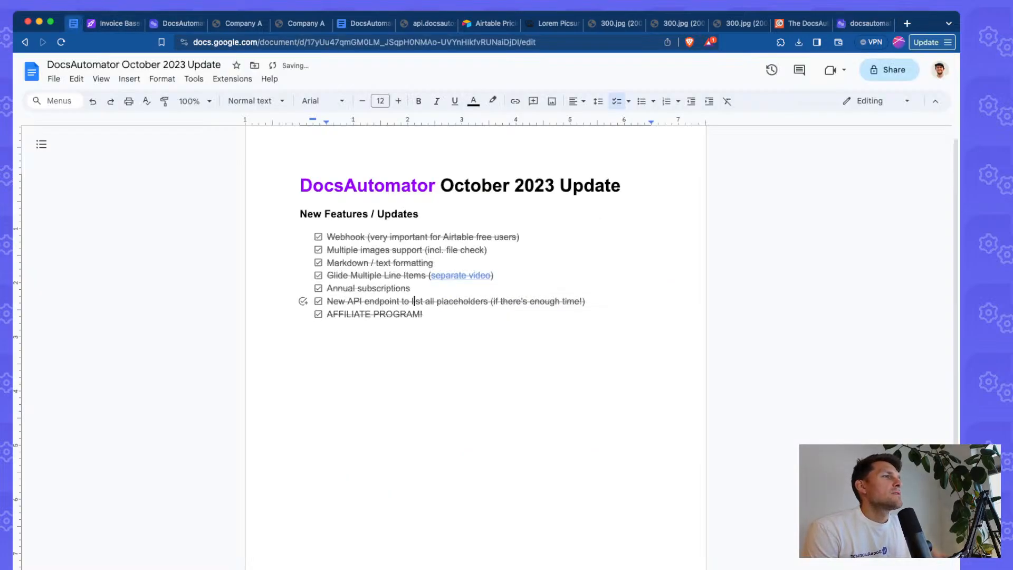
{"action": "left_click", "coordinate": [371, 263]}
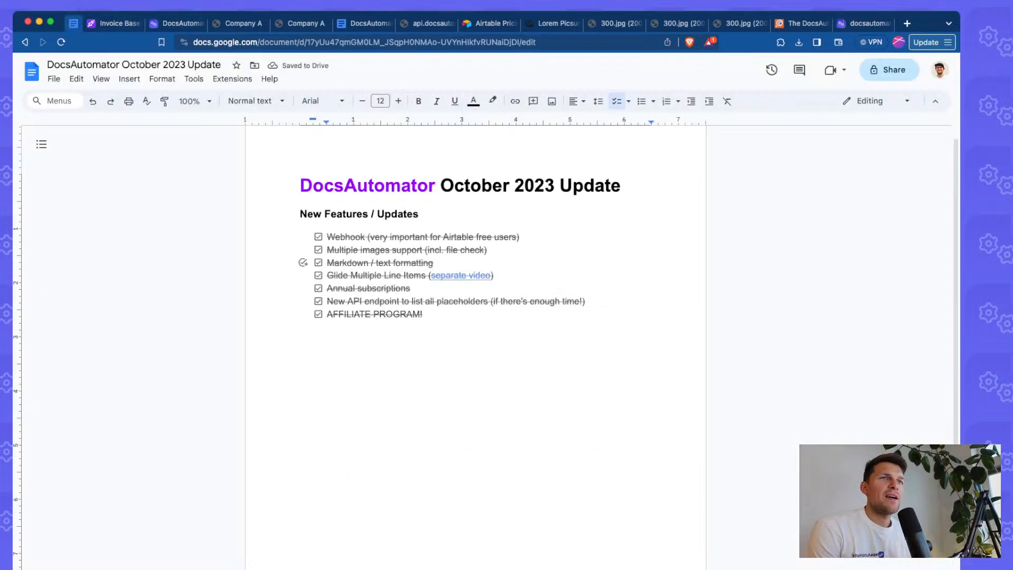